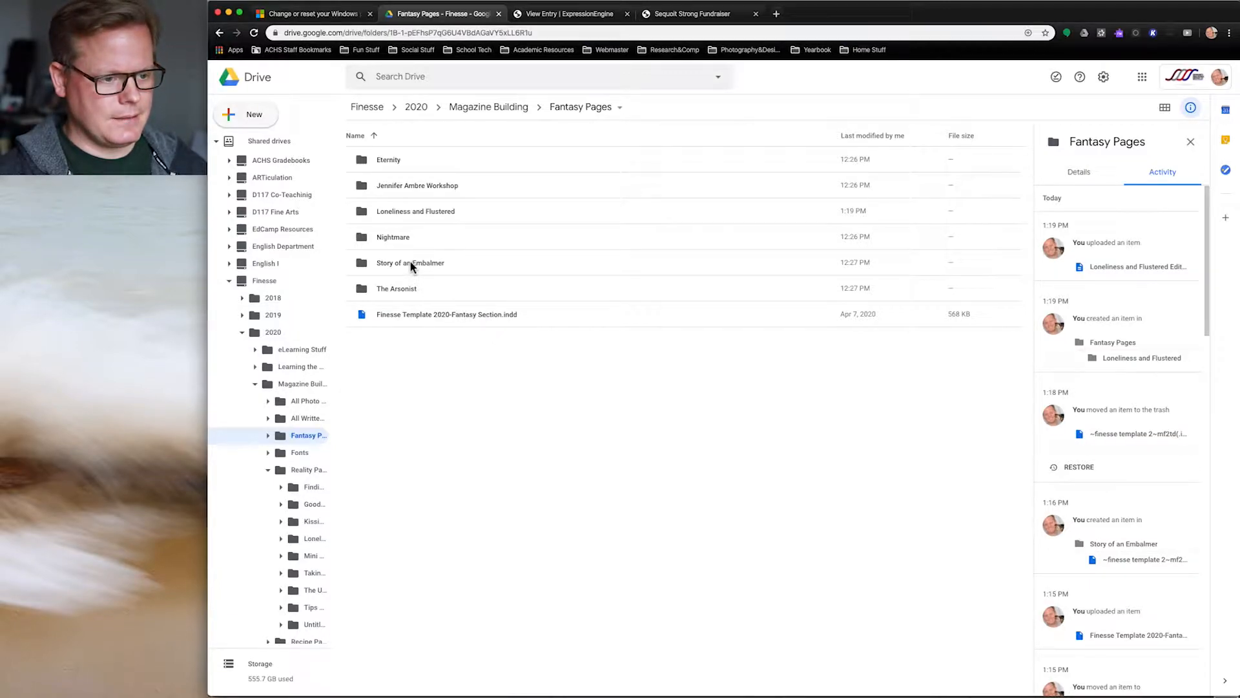
# Step: Open the Taking Out Toxic folder under Reality Pages in Google Drive and bring the Reality Pages Finder window onscreen
pyautogui.click(288, 471)
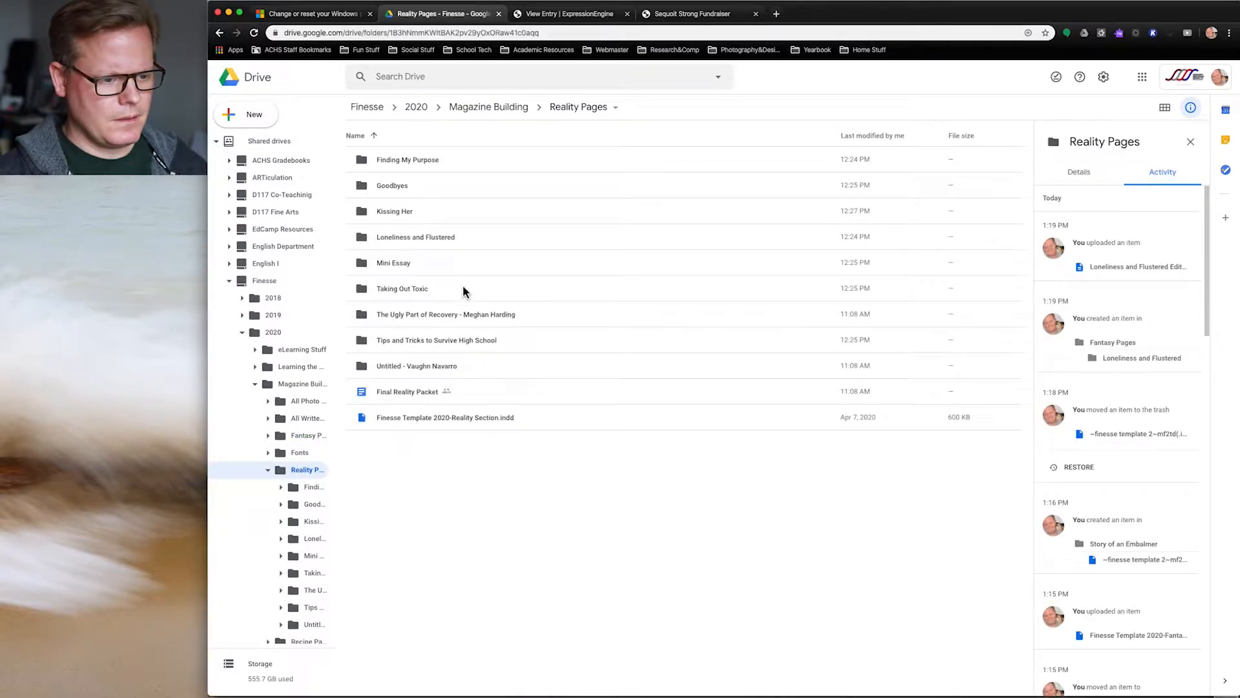
pyautogui.doubleClick(420, 288)
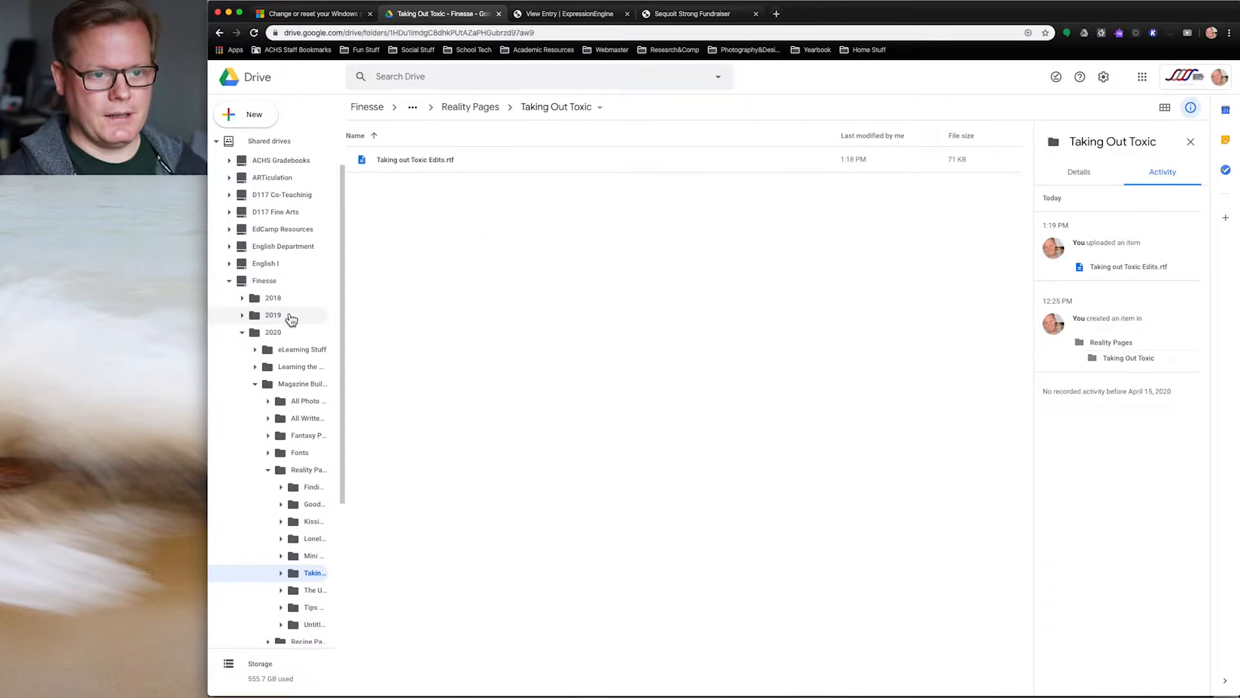
pyautogui.moveTo(0, 261); pyautogui.dragTo(766, 188)
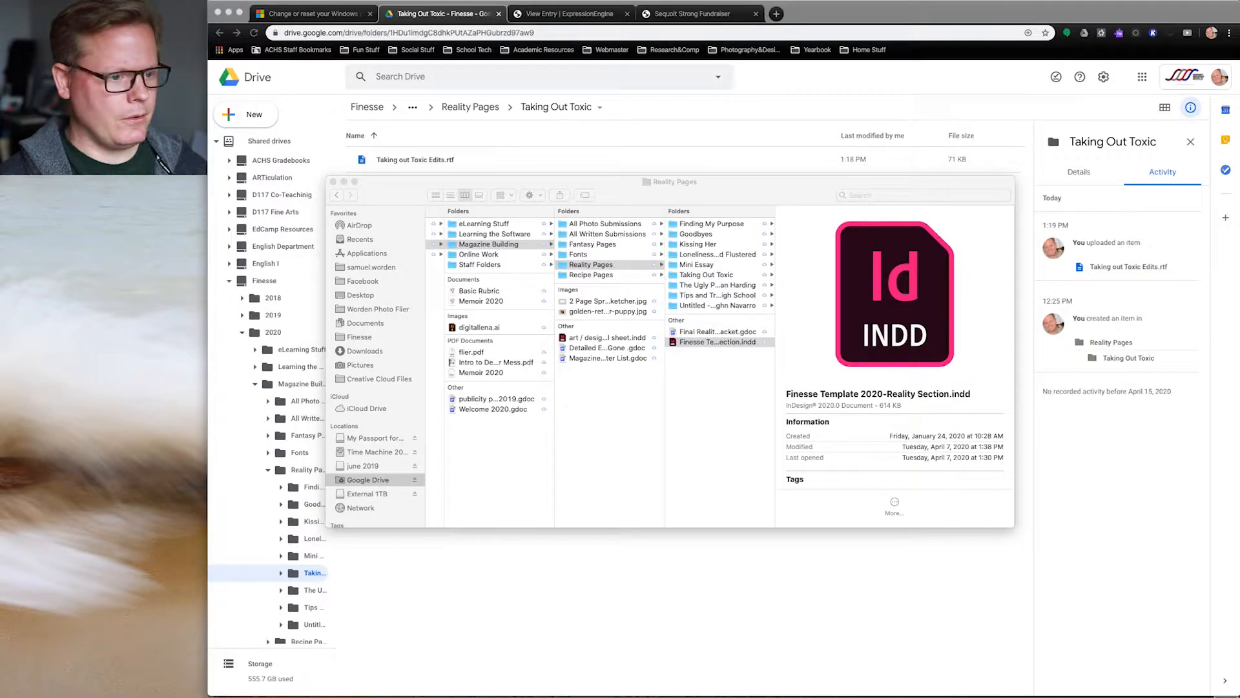
# Step: Move the Creative Cloud window aside and open the Fonts folder under Magazine Building in Finder
pyautogui.moveTo(331, 272); pyautogui.dragTo(535, 153)
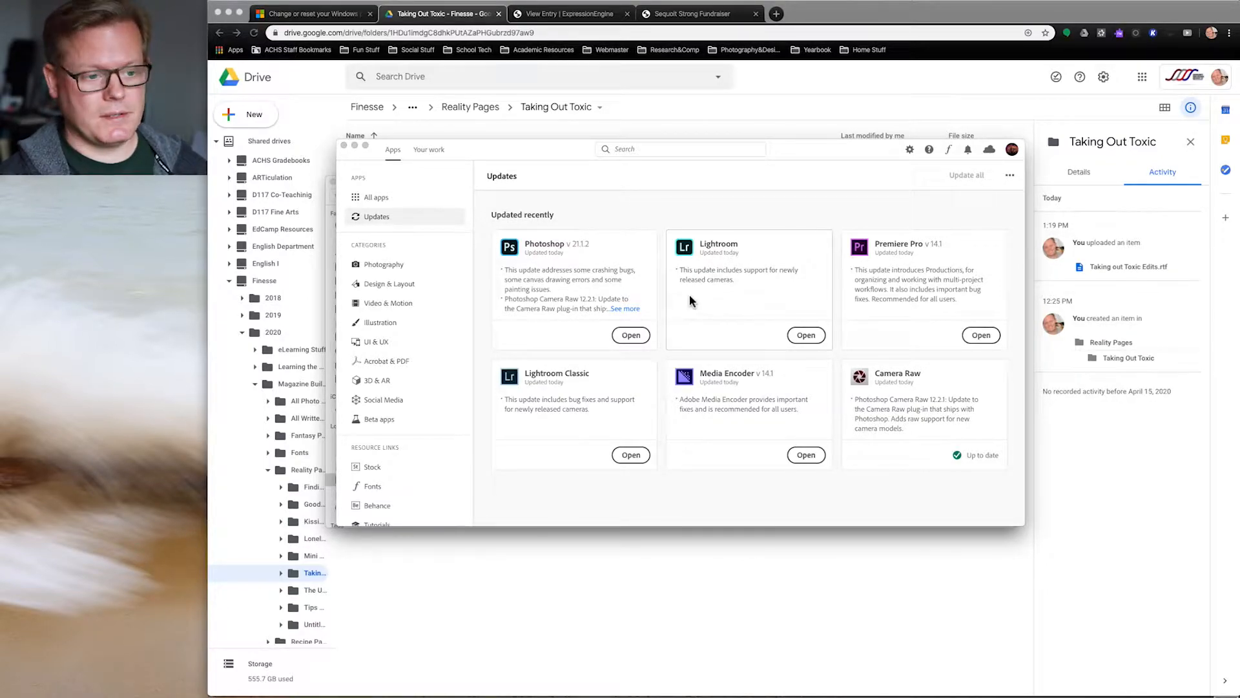
pyautogui.moveTo(551, 153); pyautogui.dragTo(2, 170)
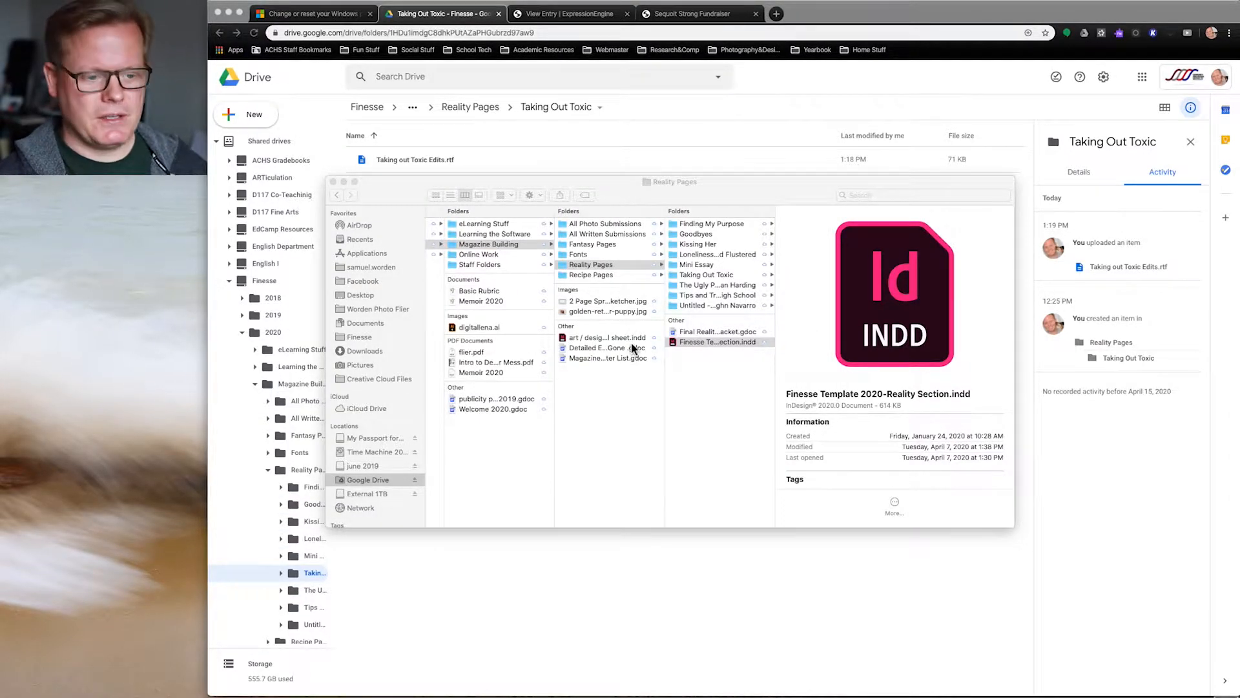
pyautogui.click(585, 255)
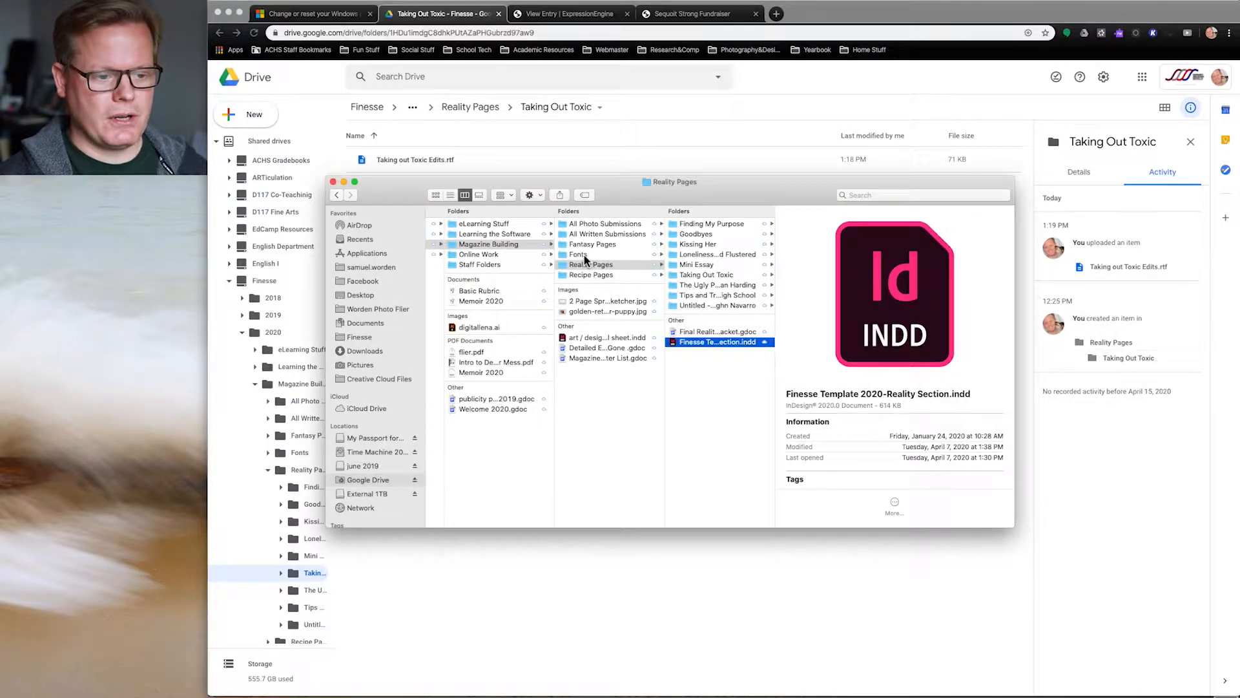
pyautogui.click(585, 256)
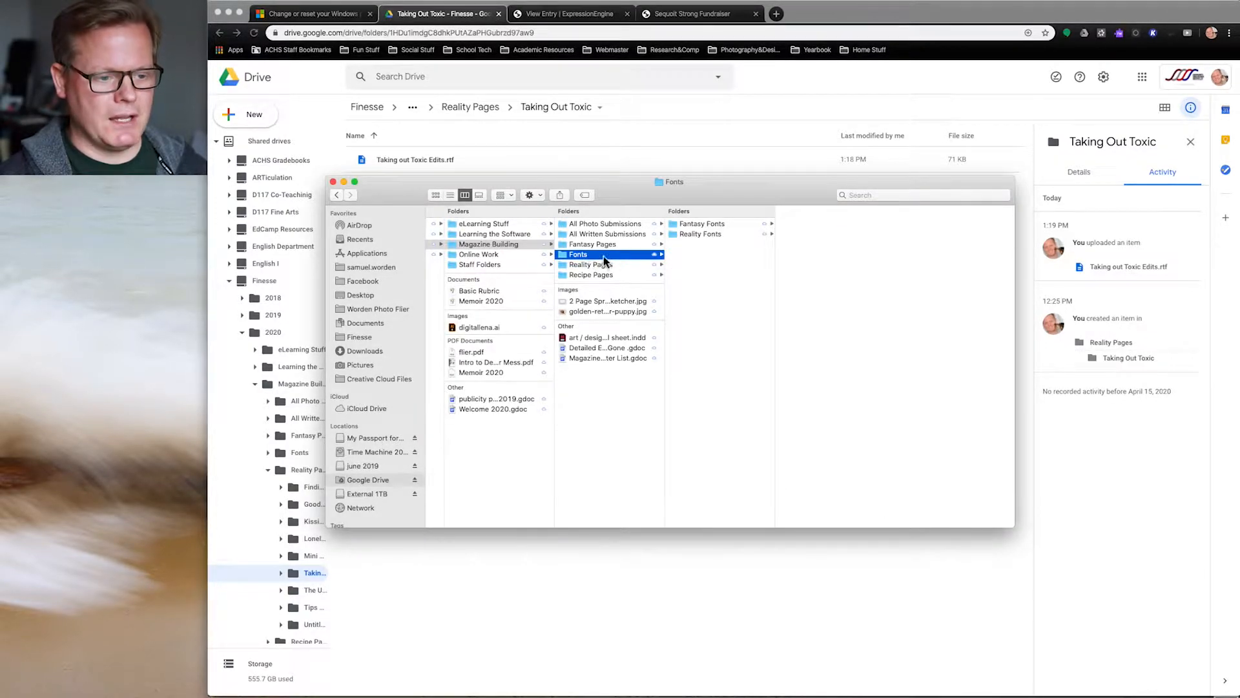
pyautogui.moveTo(397, 193); pyautogui.dragTo(328, 239)
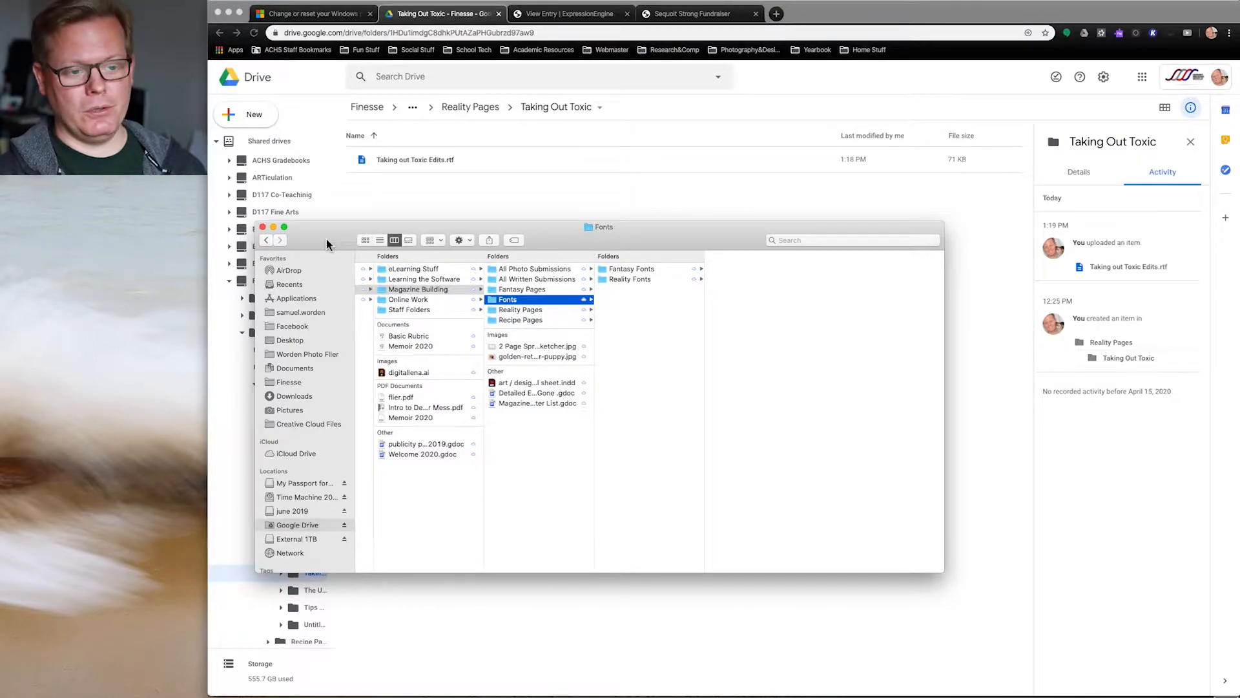
# Step: Search 'google drive file stream' in a new Chrome tab and open the Download Google Drive result
pyautogui.click(777, 13)
pyautogui.write('googl')
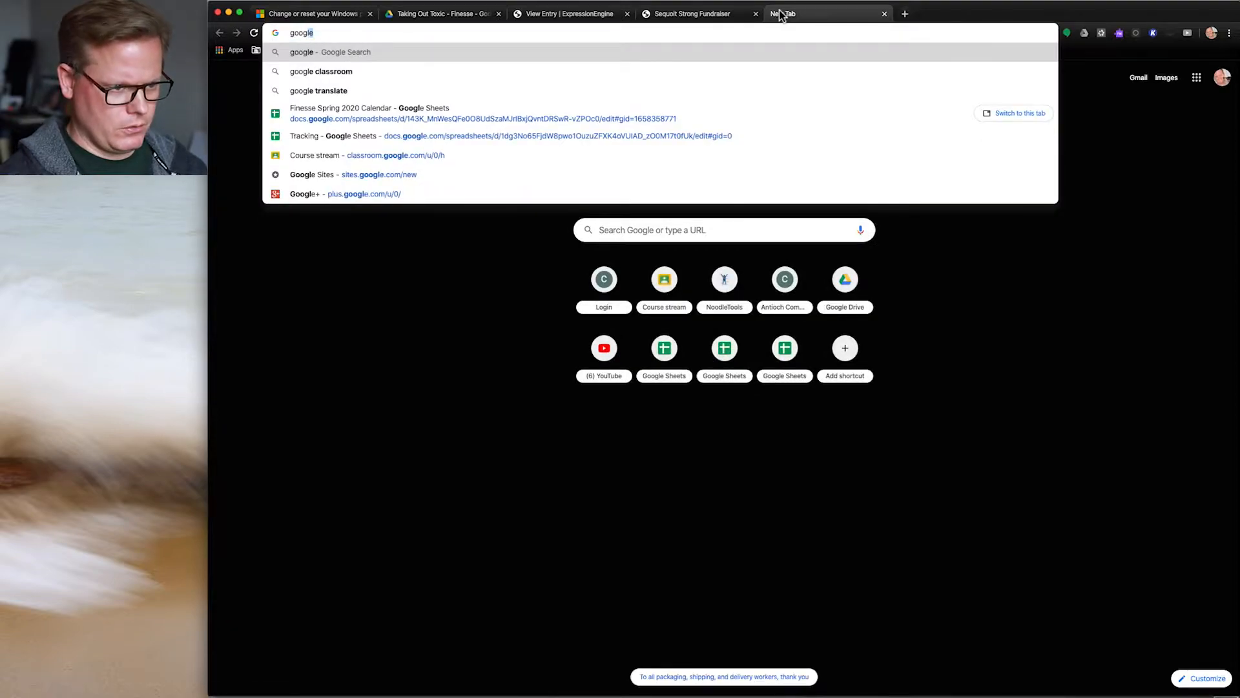
pyautogui.write('e drive file')
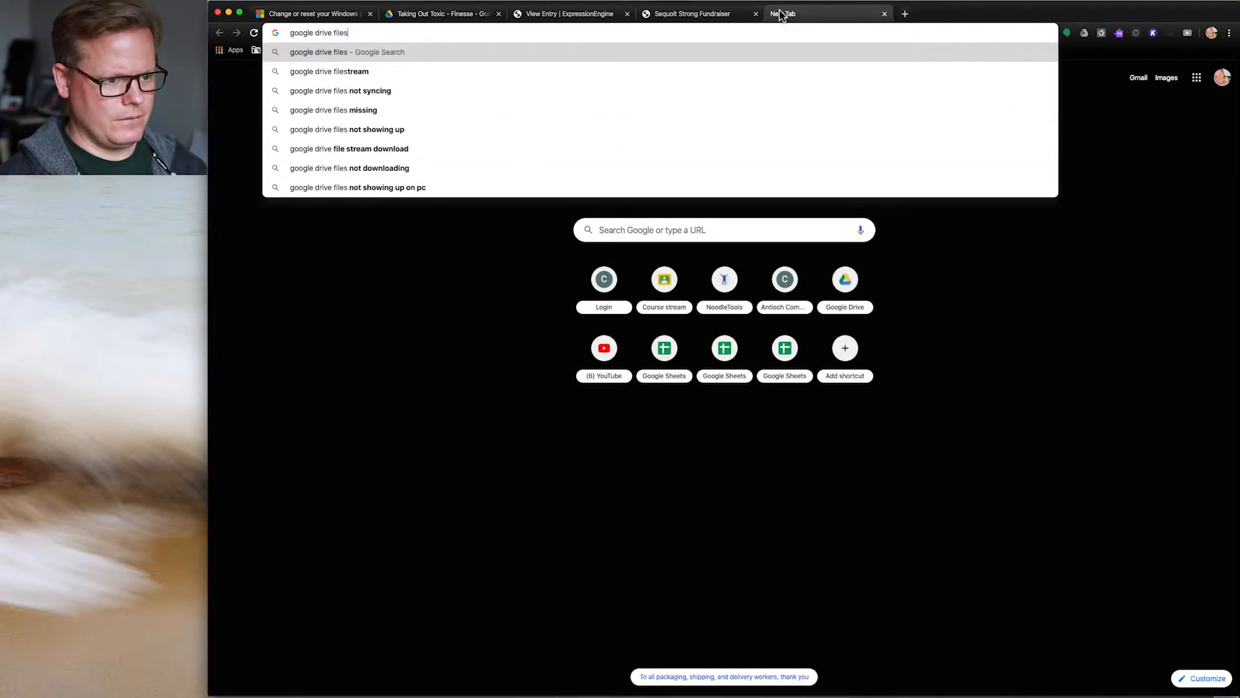
pyautogui.press('Down')
pyautogui.press('Return')
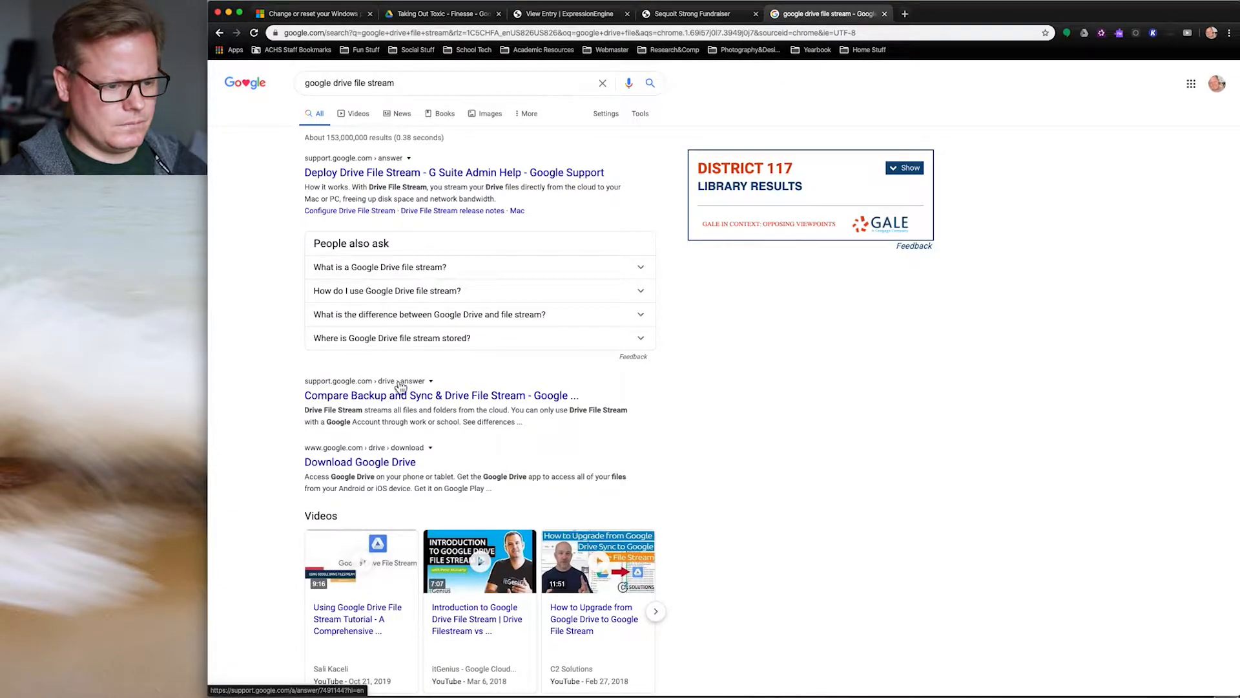
pyautogui.click(392, 462)
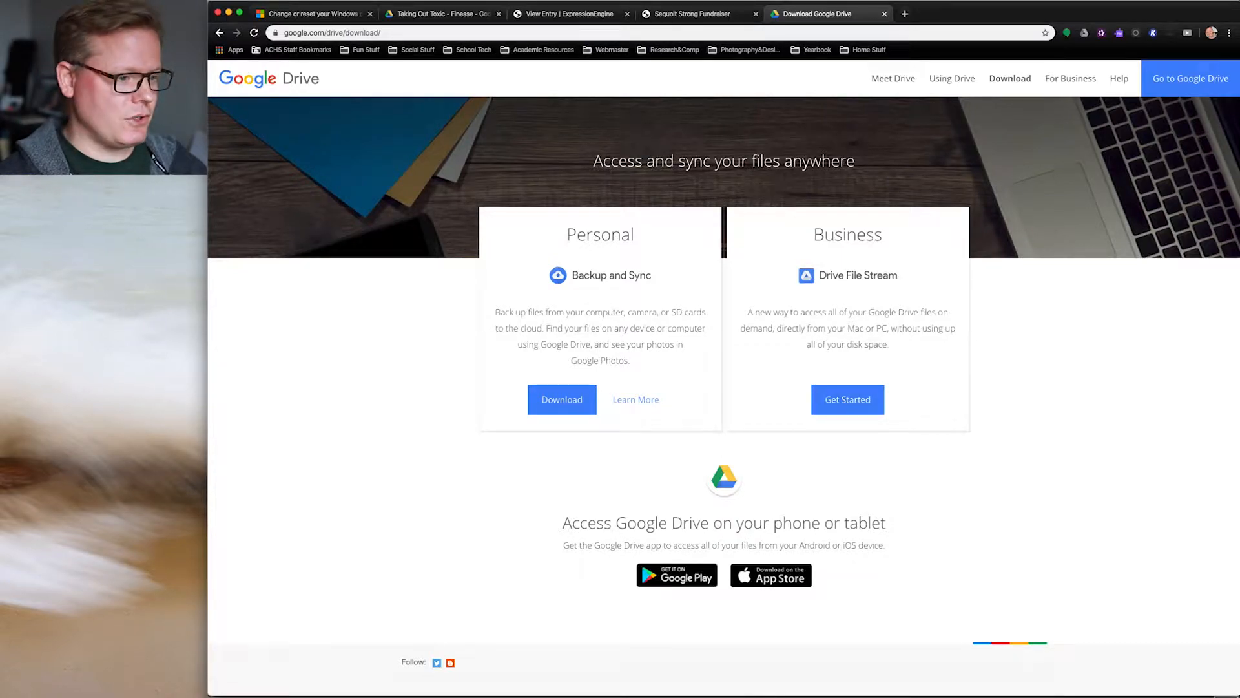
# Step: Browse the Fantasy Fonts folders biggest_things, black_window and moon_flower in Finder
pyautogui.press('super+Tab')
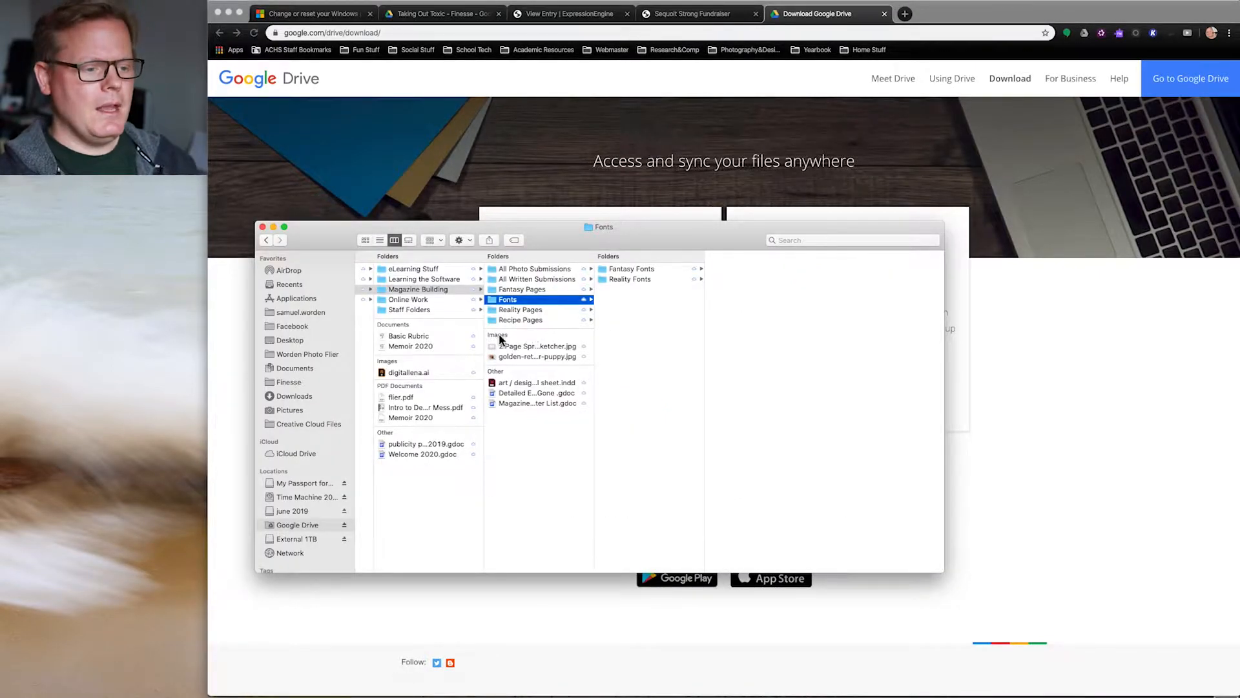
pyautogui.hscroll(-5, 434, 336)
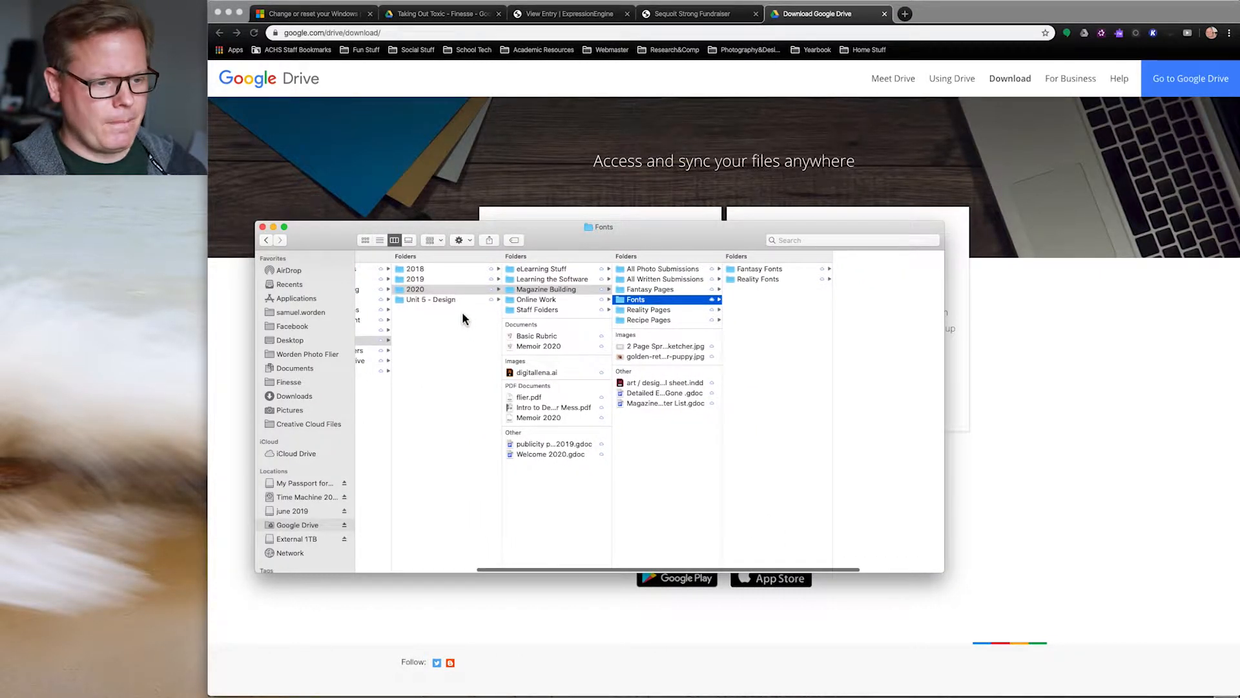
pyautogui.hscroll(-5, 463, 313)
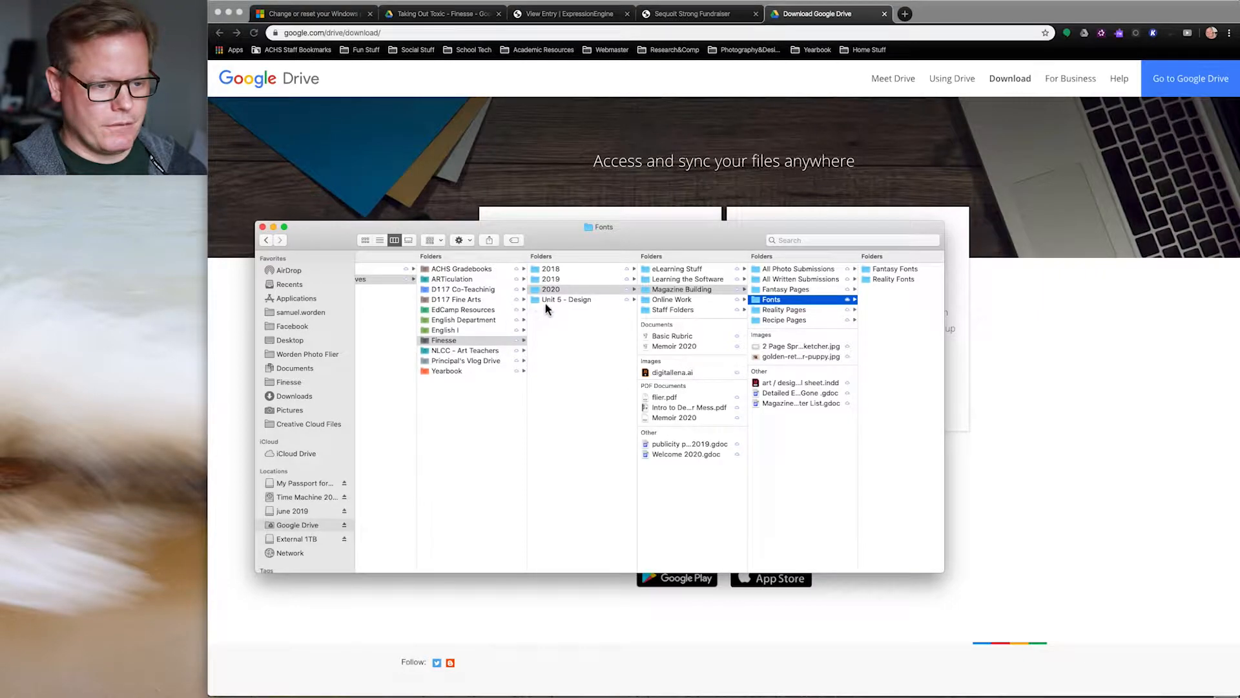
pyautogui.click(652, 291)
pyautogui.click(771, 299)
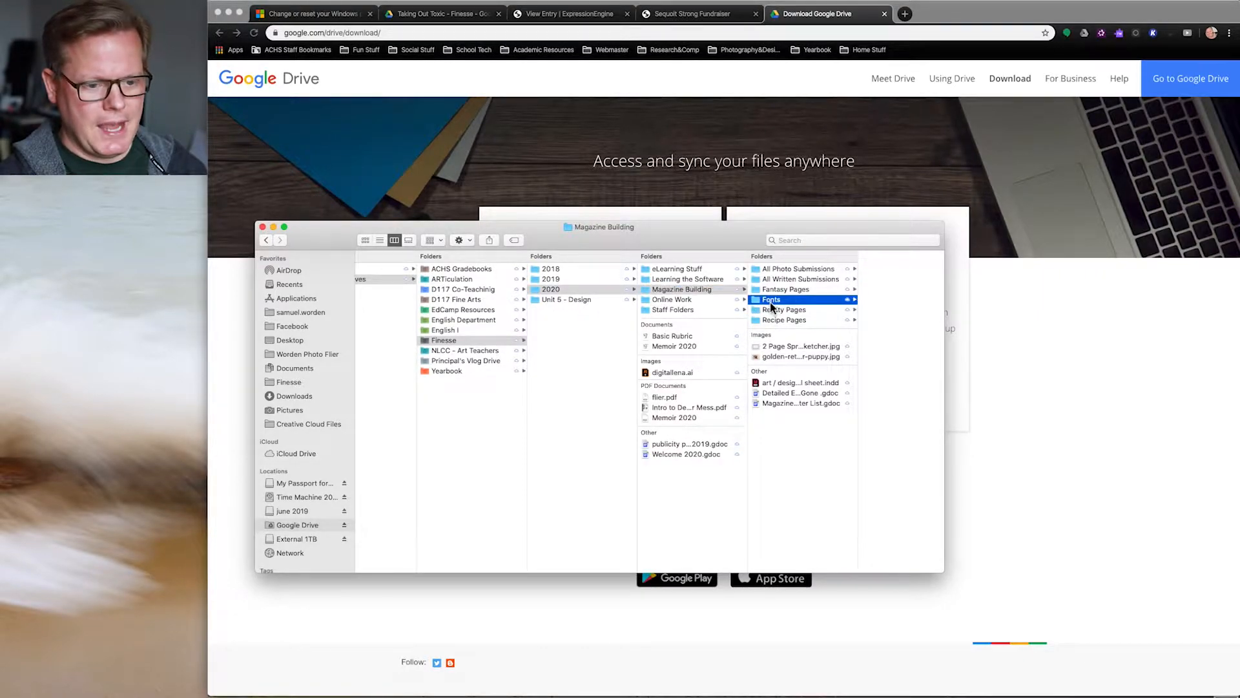
pyautogui.click(866, 269)
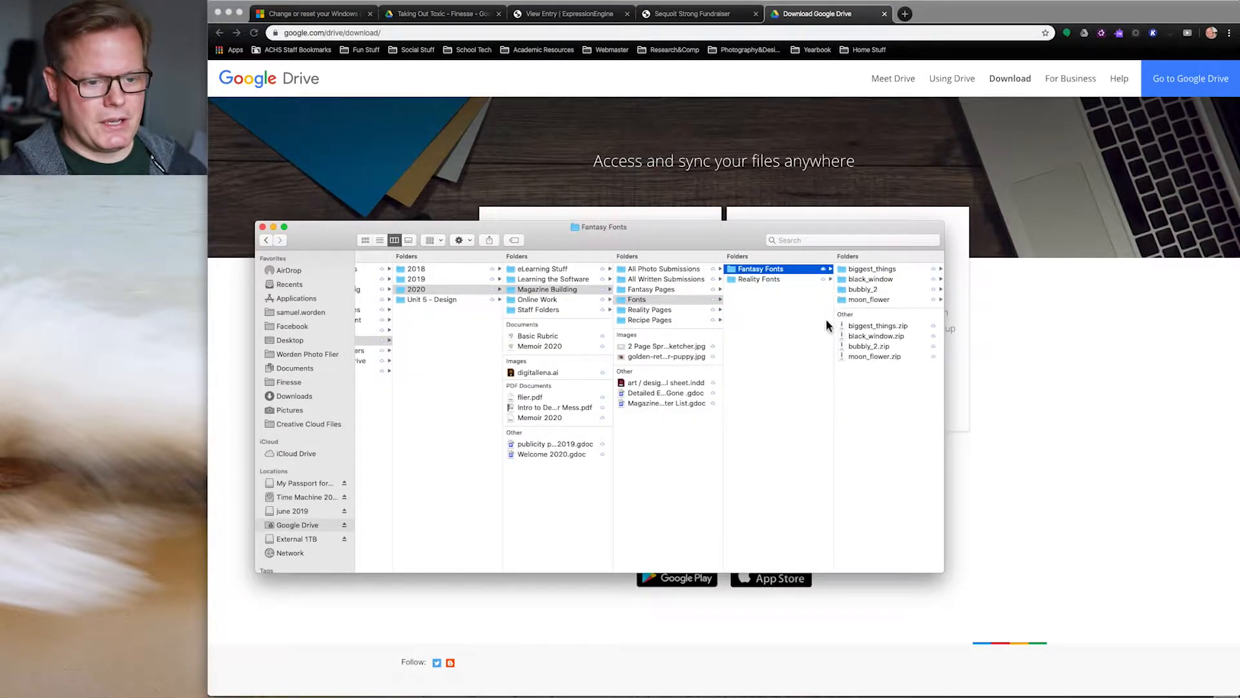
pyautogui.click(859, 269)
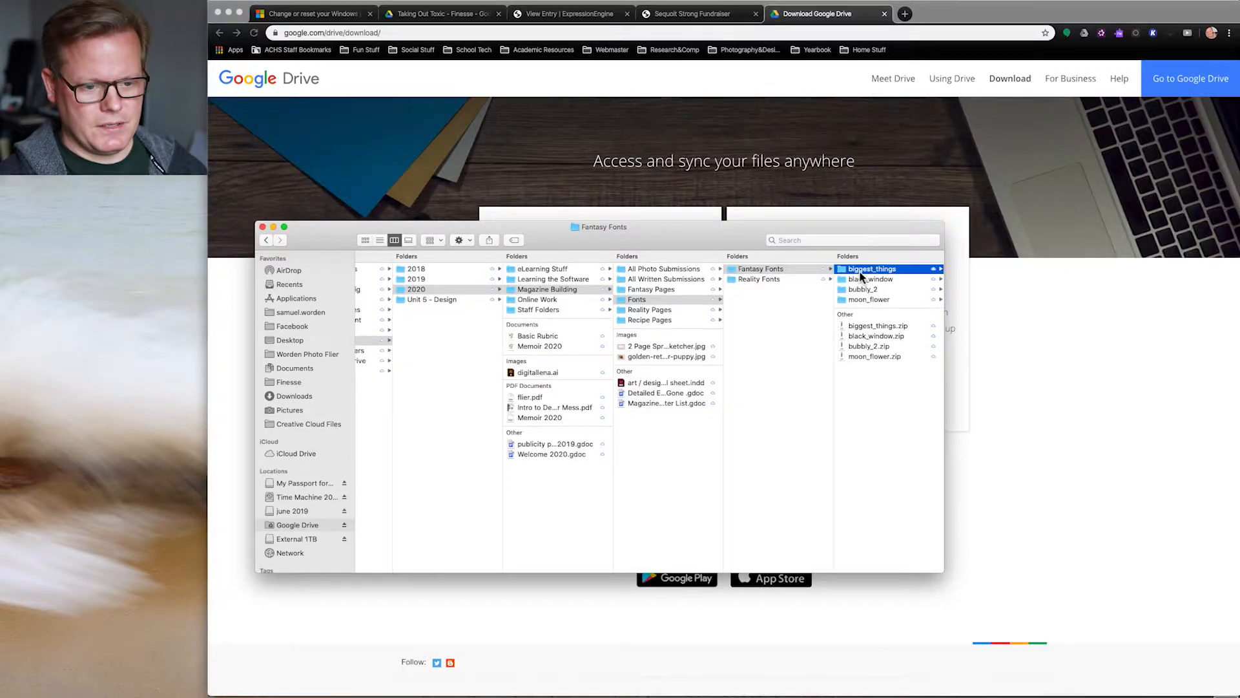
pyautogui.press('Down')
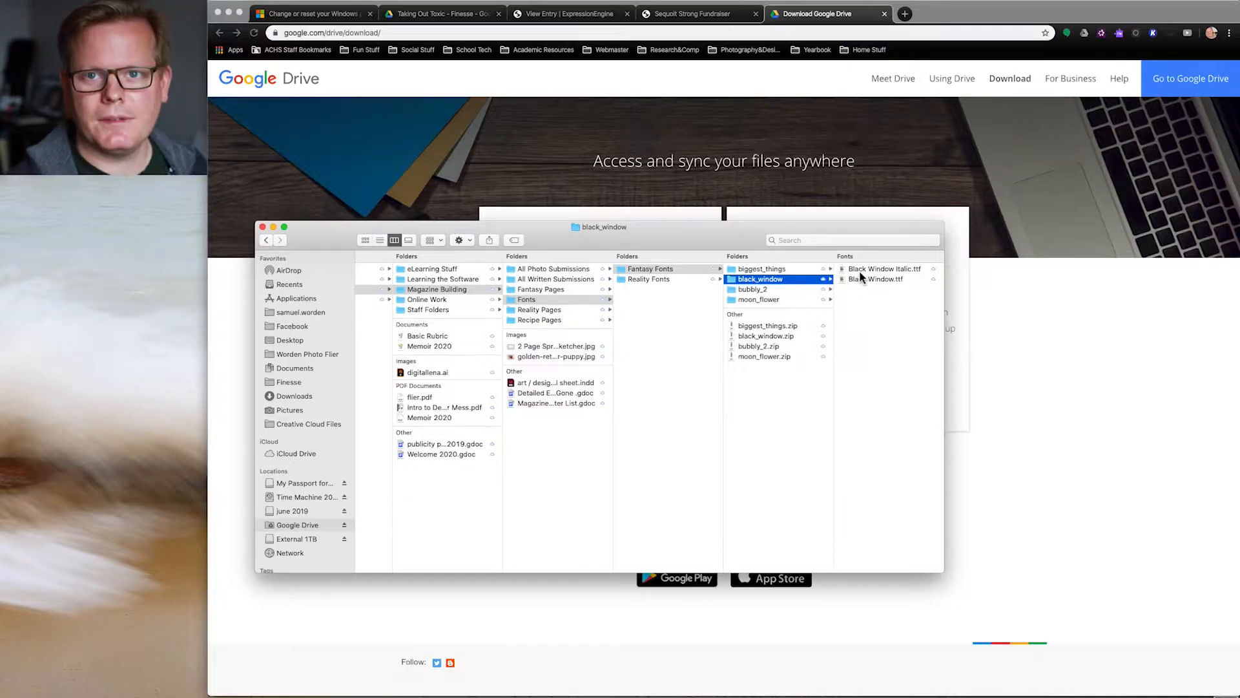
pyautogui.press('Down')
pyautogui.press('Down')
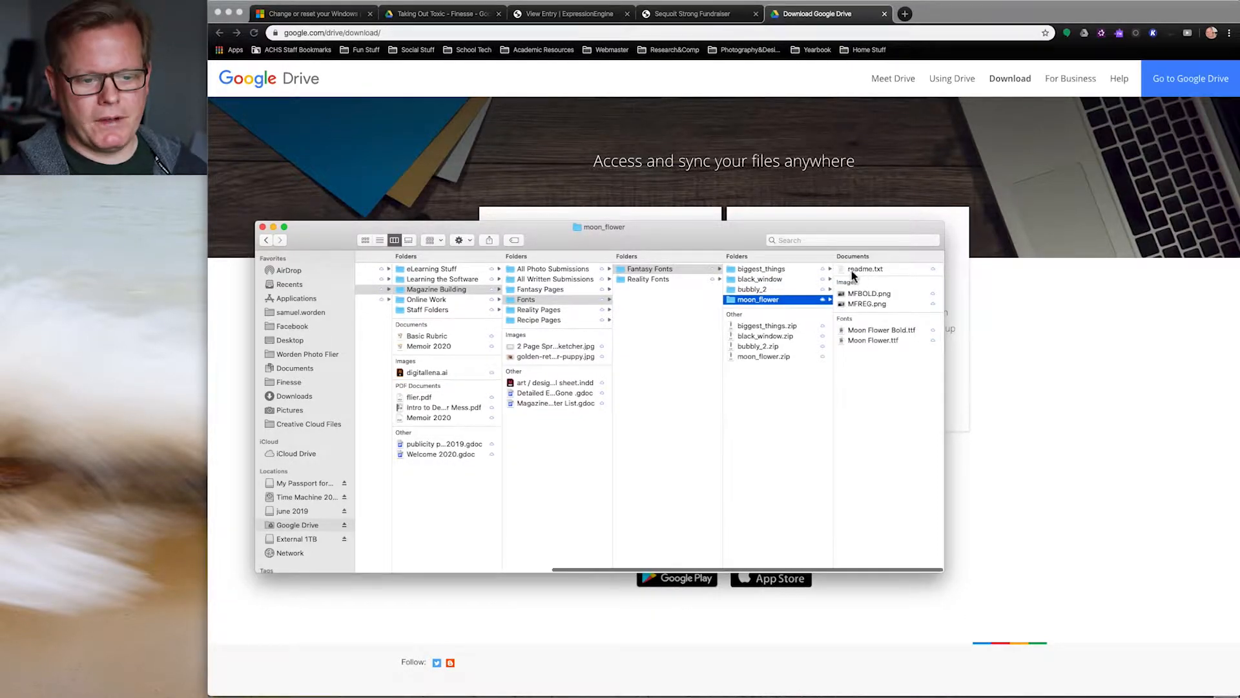
# Step: Open the American Frights Italic.otf font from Reality Fonts › american_frights in a preview
pyautogui.click(661, 279)
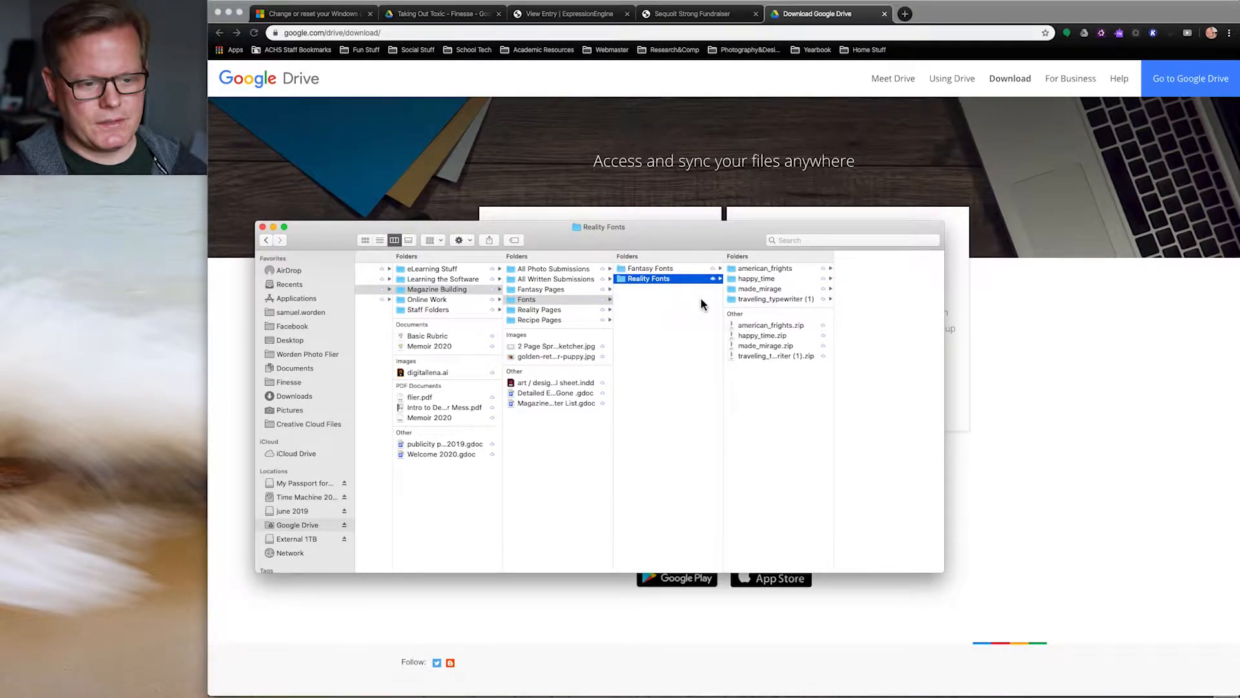
pyautogui.click(766, 270)
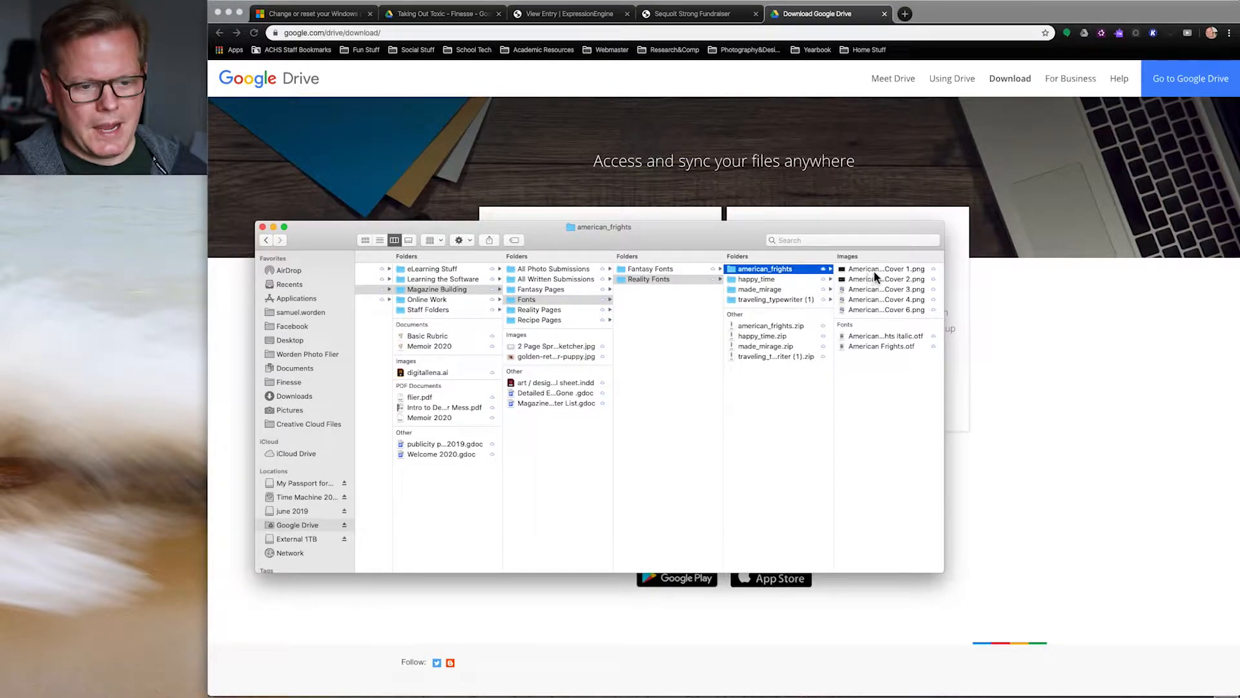
pyautogui.click(885, 336)
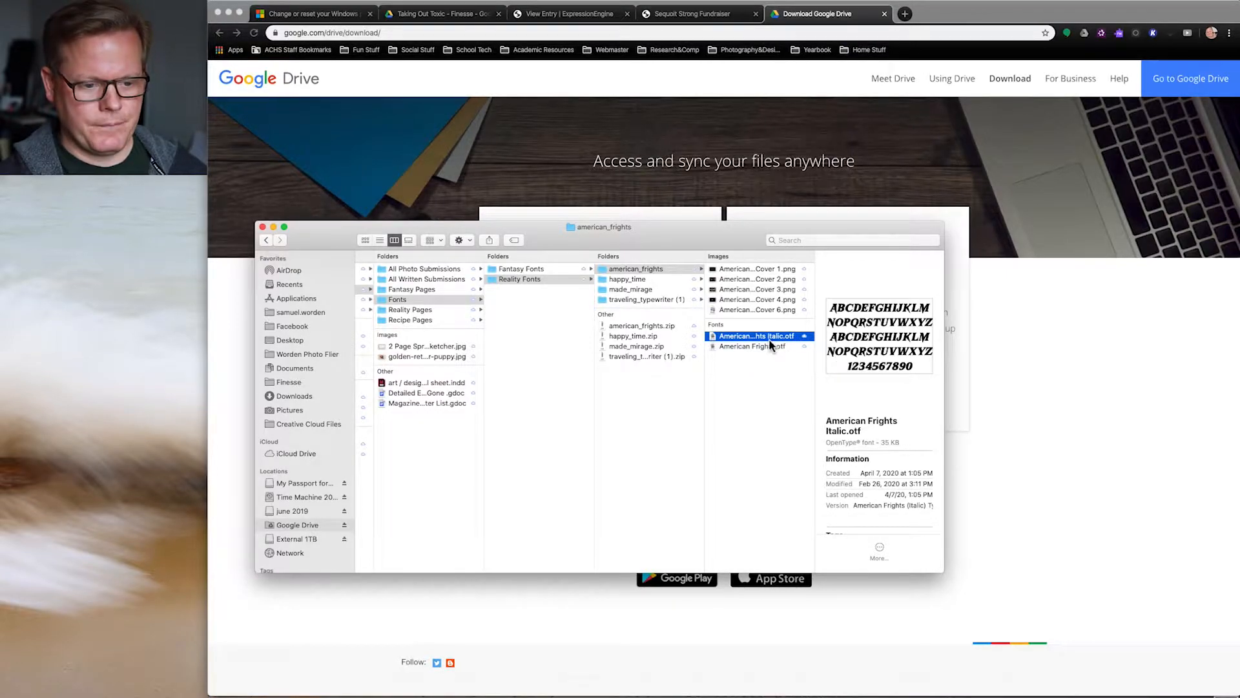
pyautogui.doubleClick(769, 337)
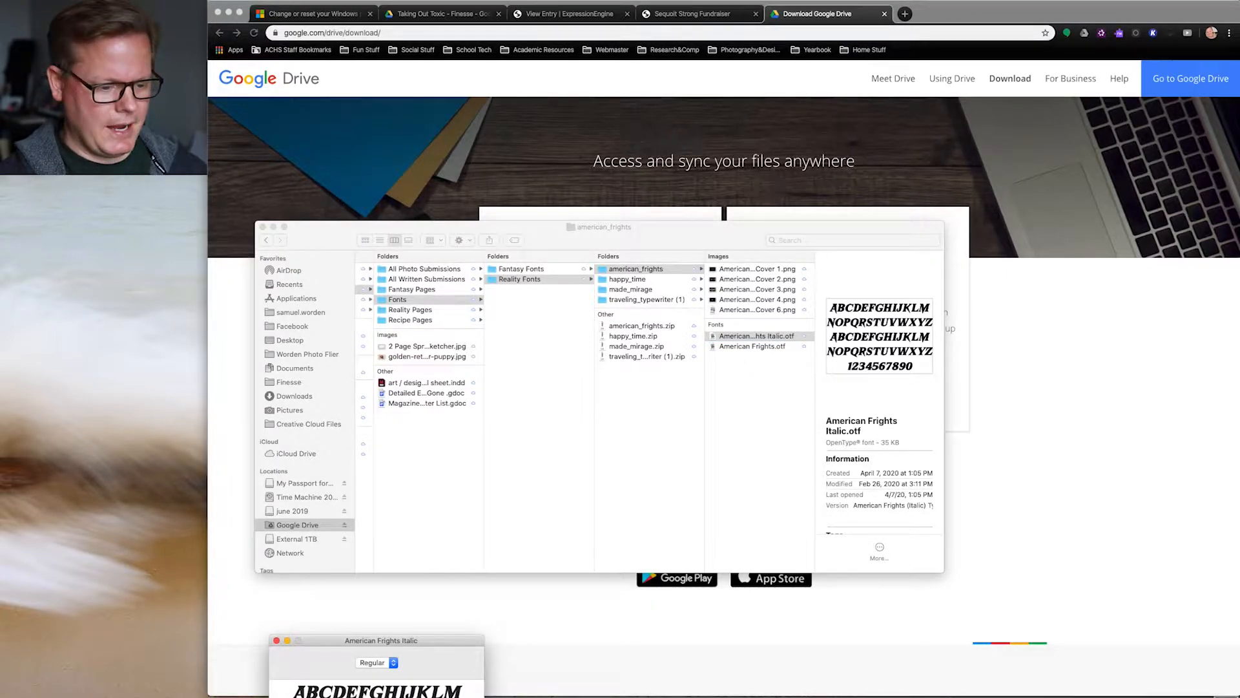
# Step: Bring the American Frights Italic preview into view and close it without installing the font
pyautogui.moveTo(339, 642); pyautogui.dragTo(524, 275)
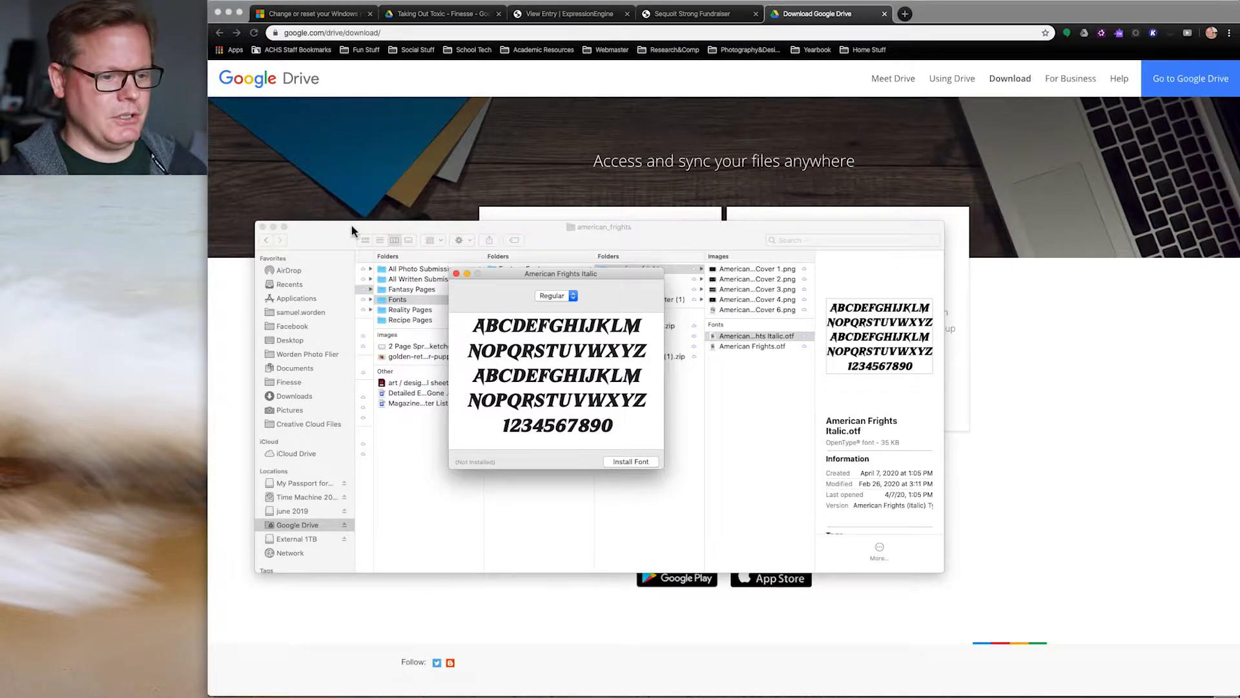
pyautogui.click(456, 273)
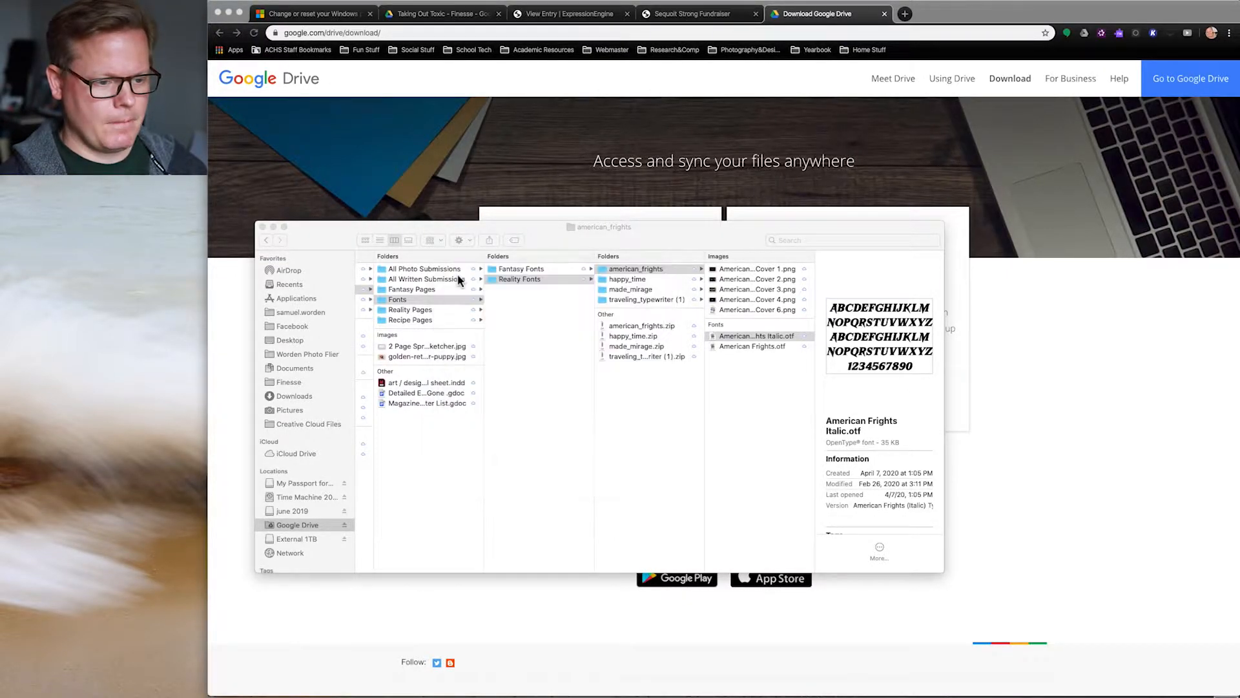
# Step: Go to Reality Pages › Kissing Her, preview the lips image, and open Kissing Her.indd
pyautogui.hscroll(-2, 571, 353)
pyautogui.hscroll(-2, 569, 353)
pyautogui.click(496, 294)
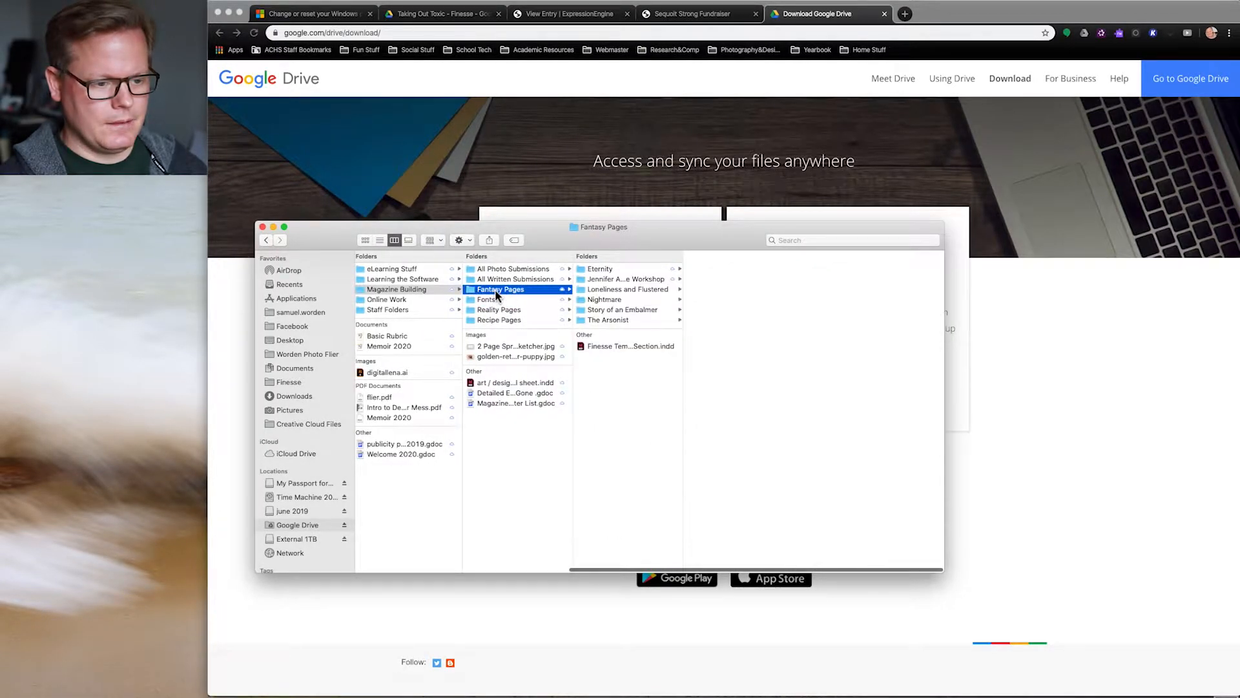
pyautogui.click(494, 309)
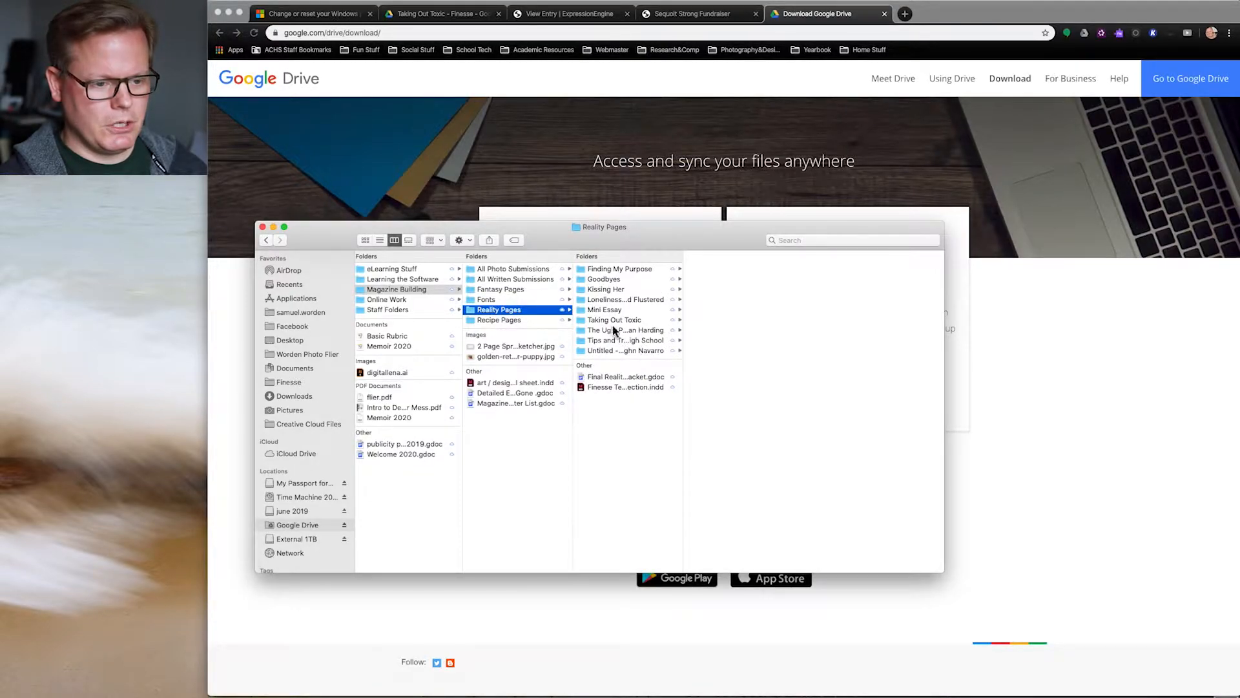
pyautogui.click(603, 291)
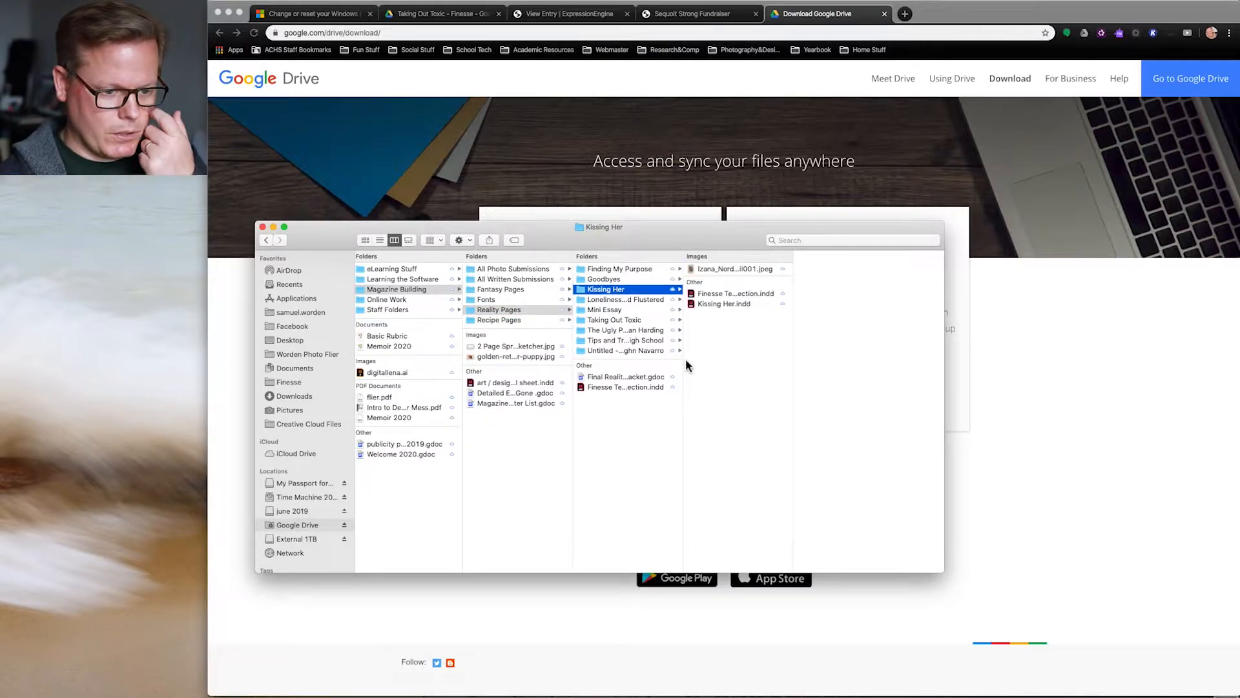
pyautogui.click(718, 269)
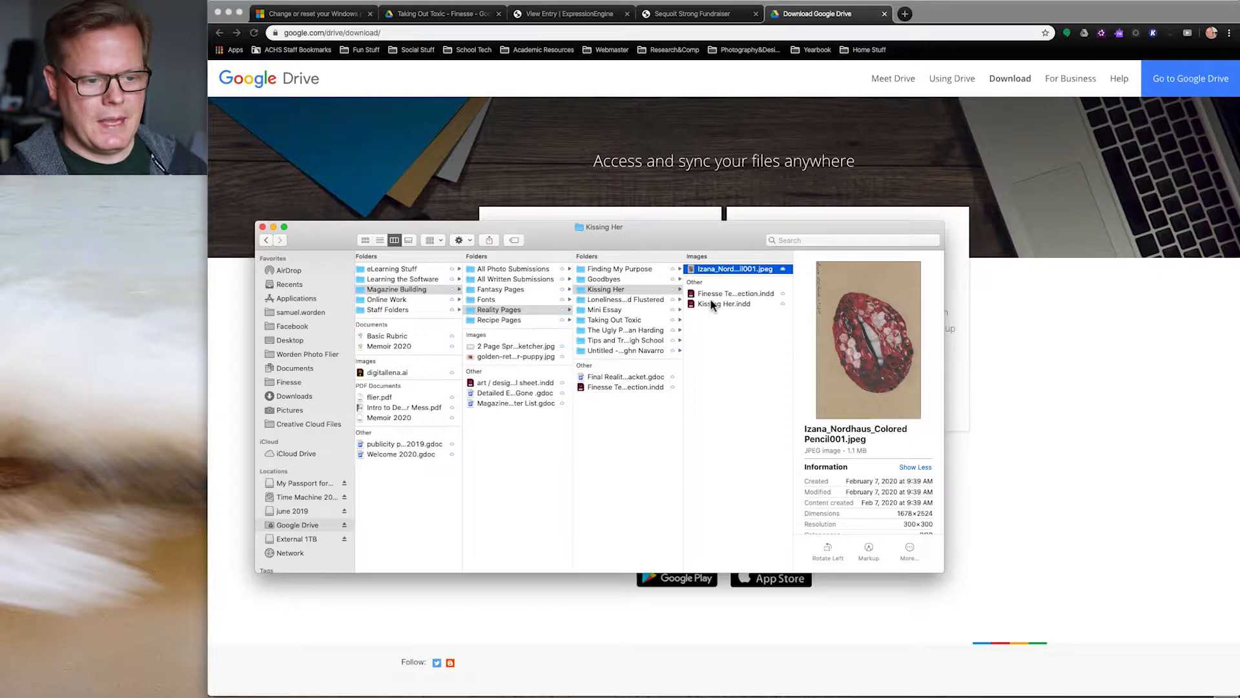
pyautogui.click(711, 305)
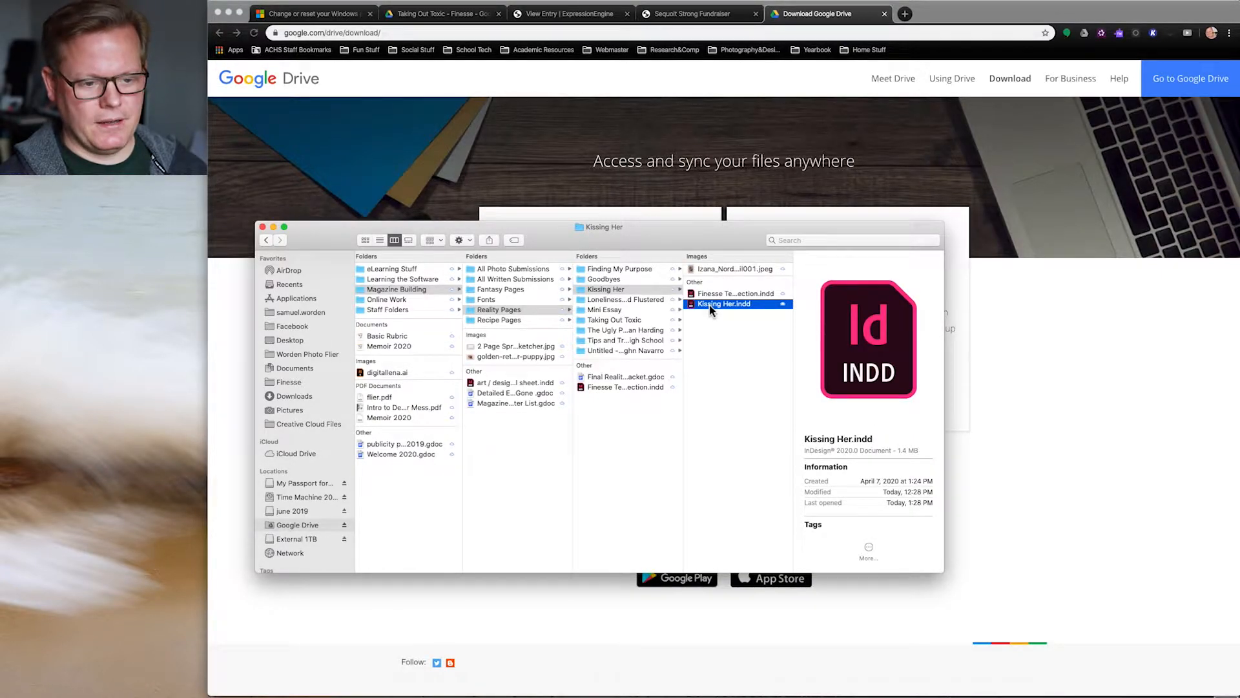
pyautogui.doubleClick(709, 305)
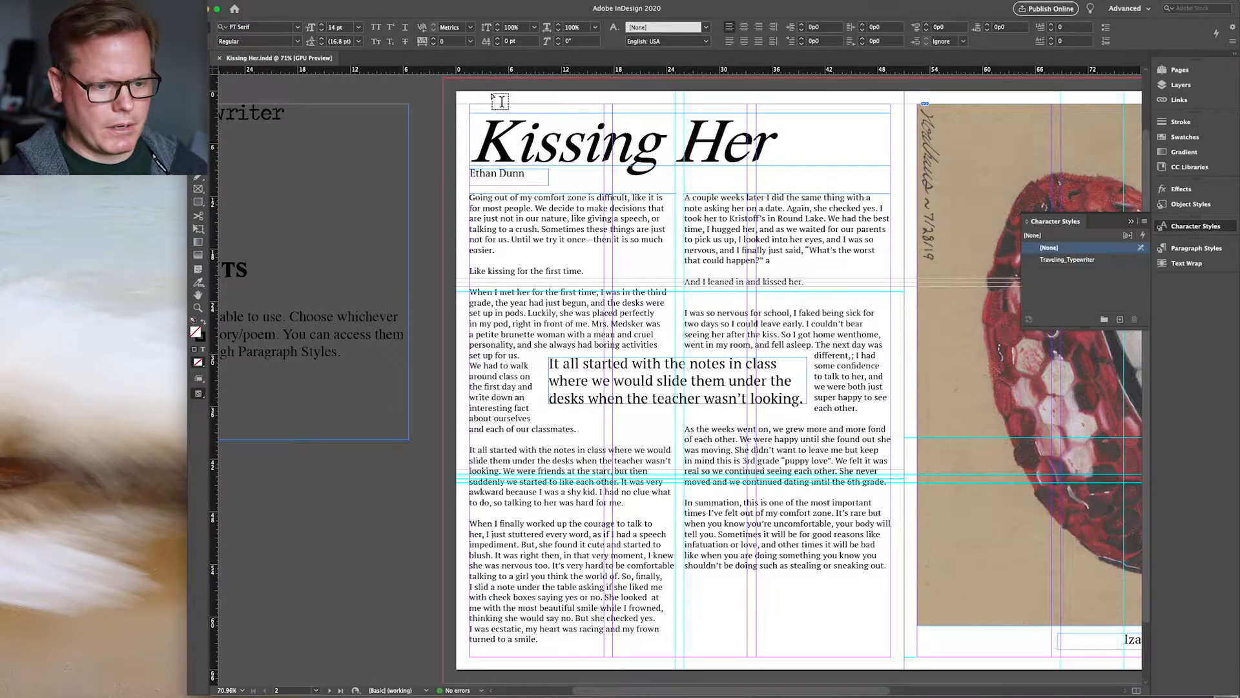
# Step: Scroll through the Kissing Her spreads, then close the document to return to Home
pyautogui.hscroll(-5, 581, 375)
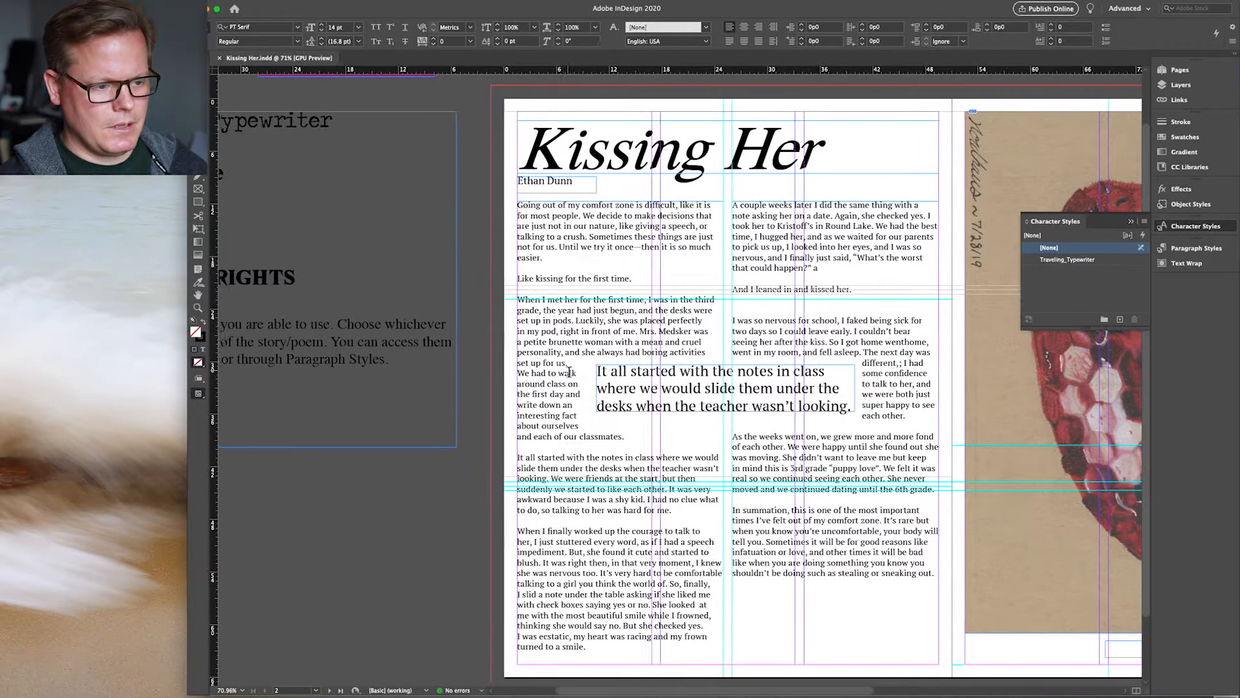
pyautogui.hscroll(-1, 569, 372)
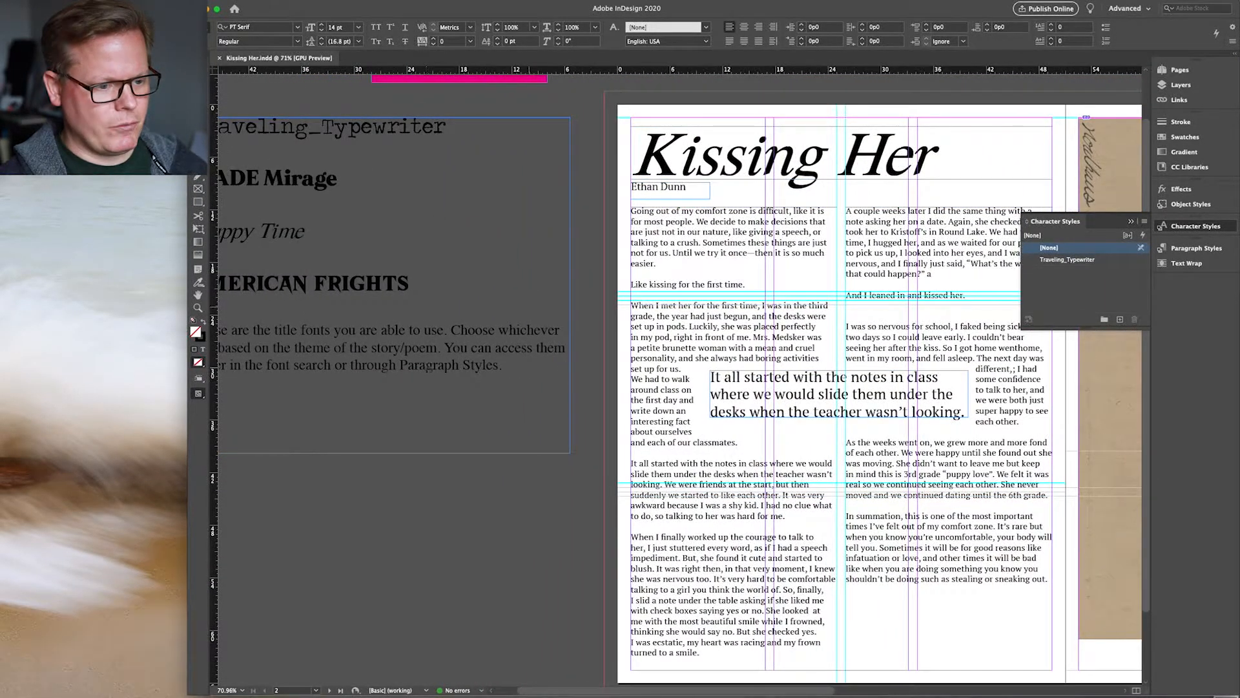
pyautogui.hscroll(-2, 473, 369)
pyautogui.hscroll(20, 478, 369)
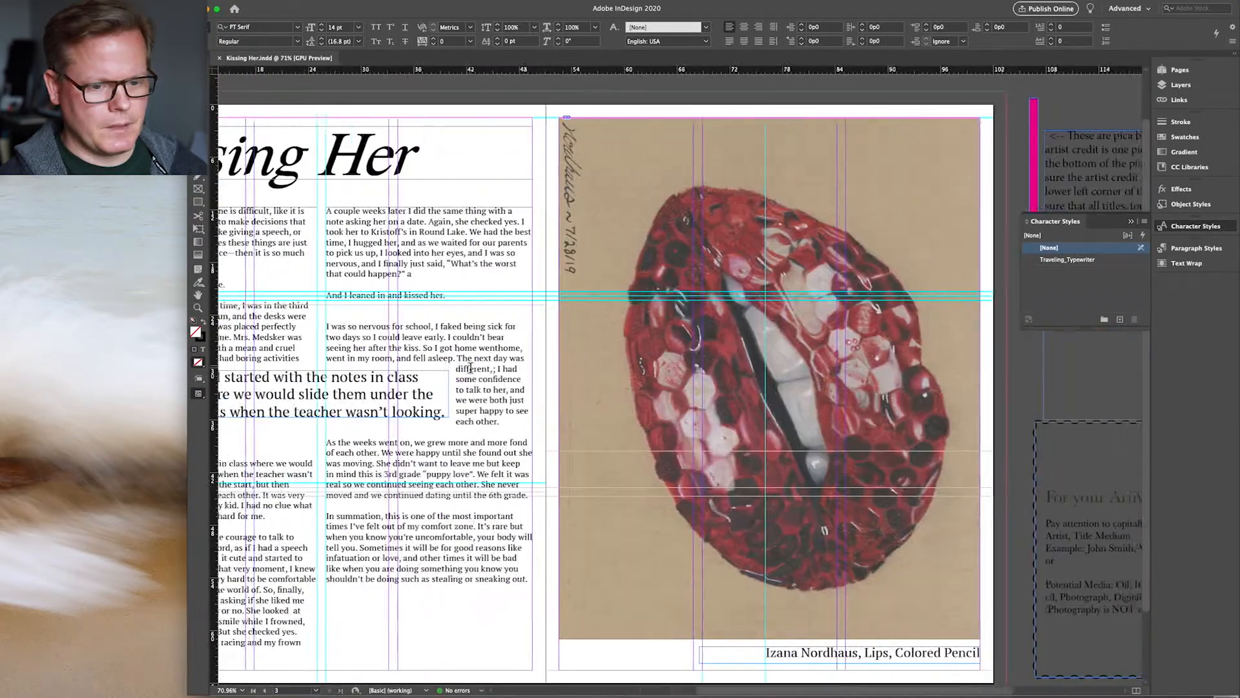
pyautogui.hscroll(-10, 630, 336)
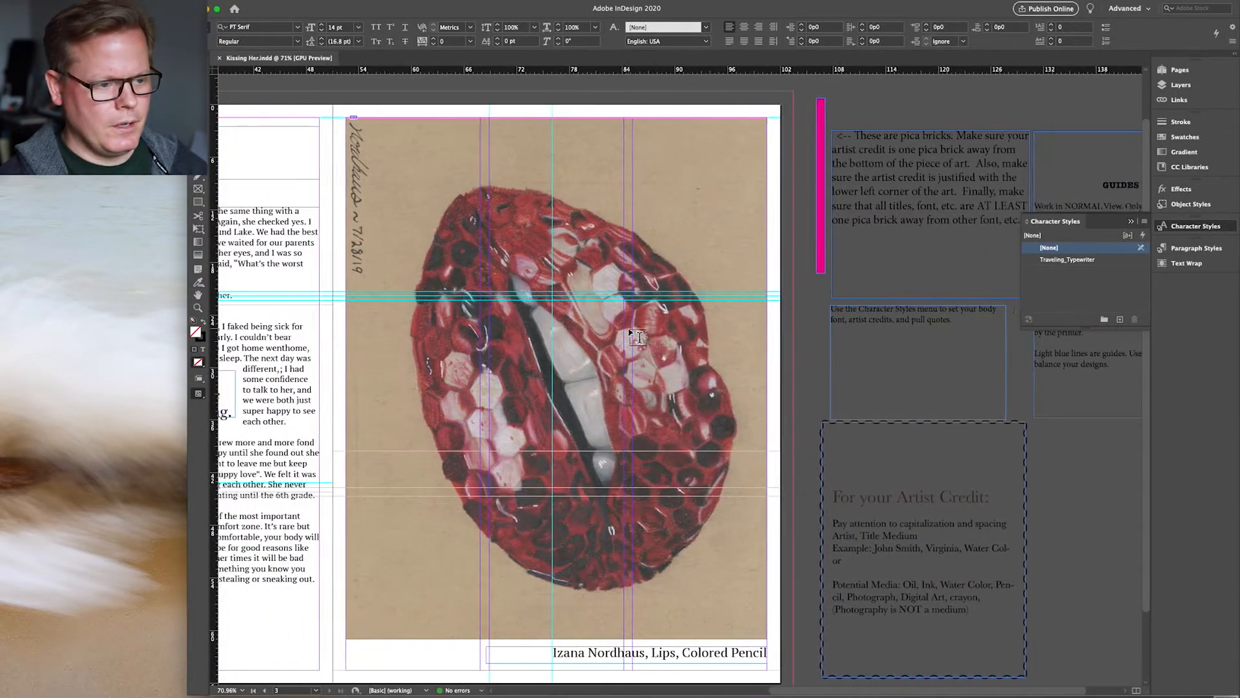
pyautogui.hscroll(-4, 637, 336)
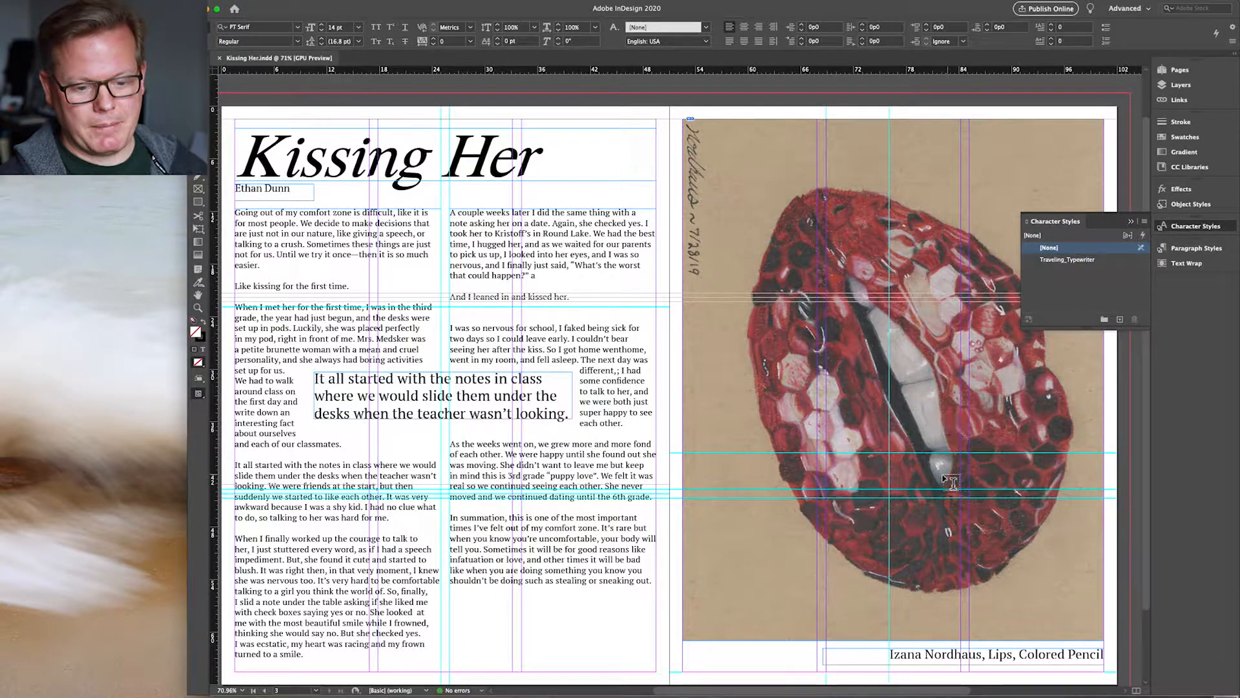
pyautogui.scroll(-3, 945, 473)
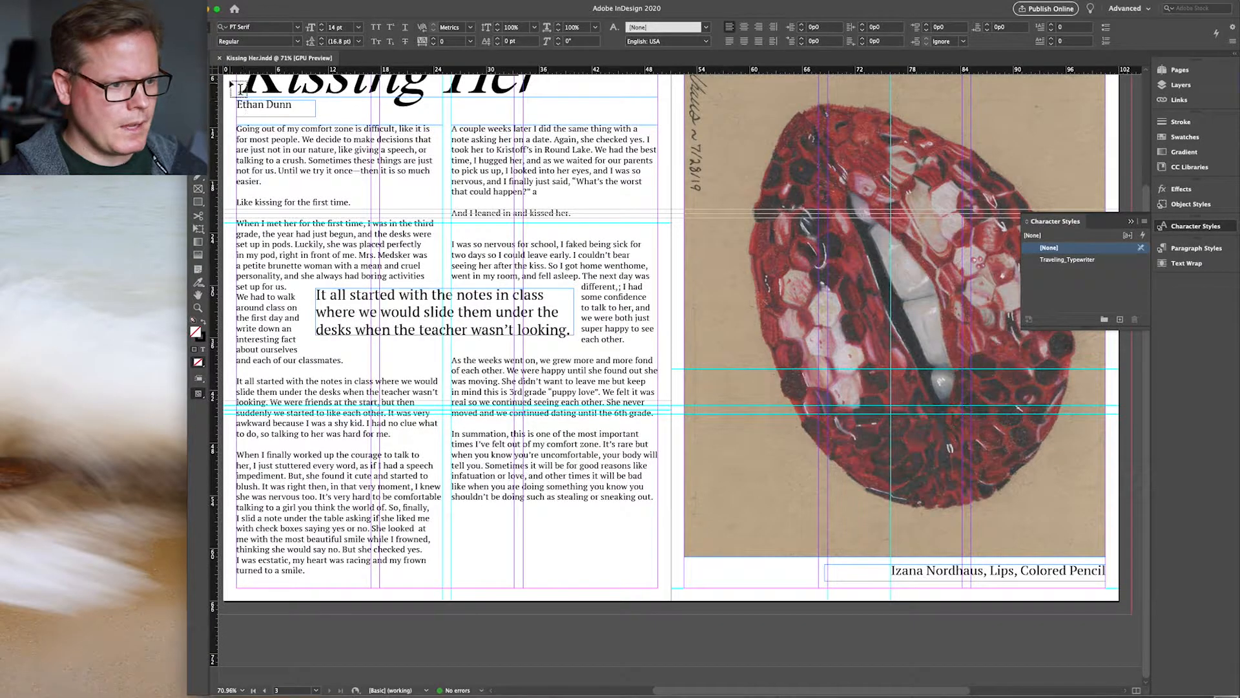
pyautogui.click(220, 58)
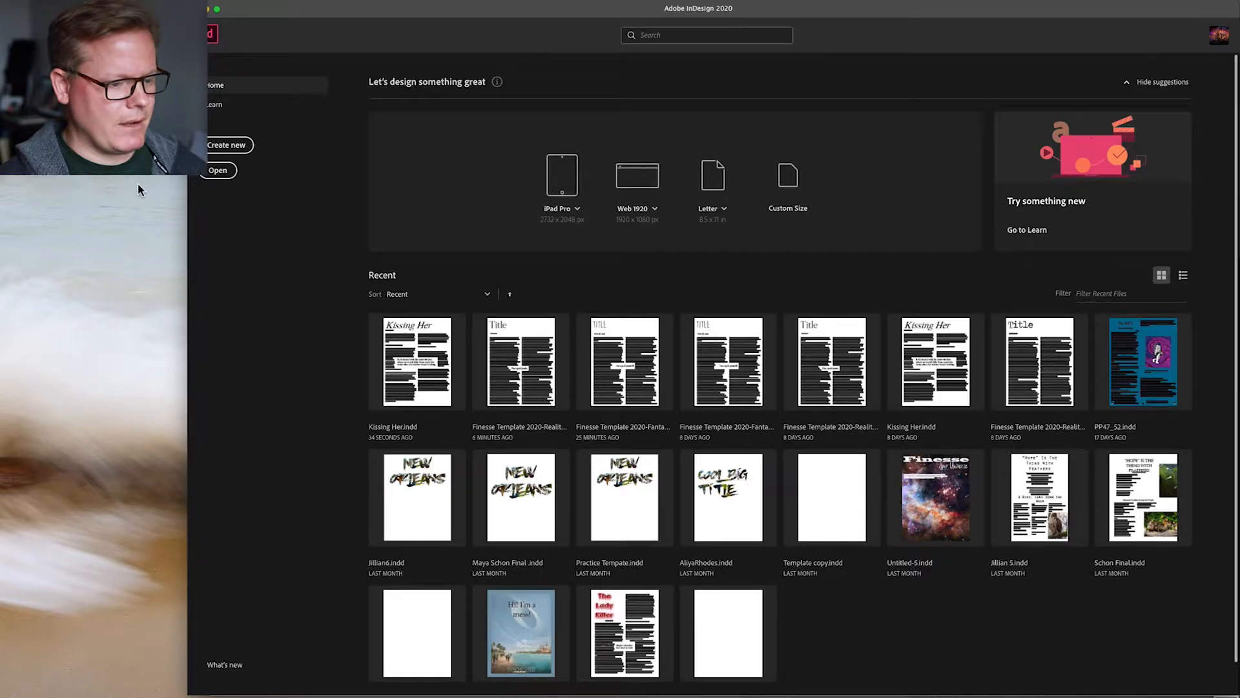
# Step: Locate the Finesse Template 2020-Reality Section file in Reality Pages via the Open dialog
pyautogui.press('super+o')
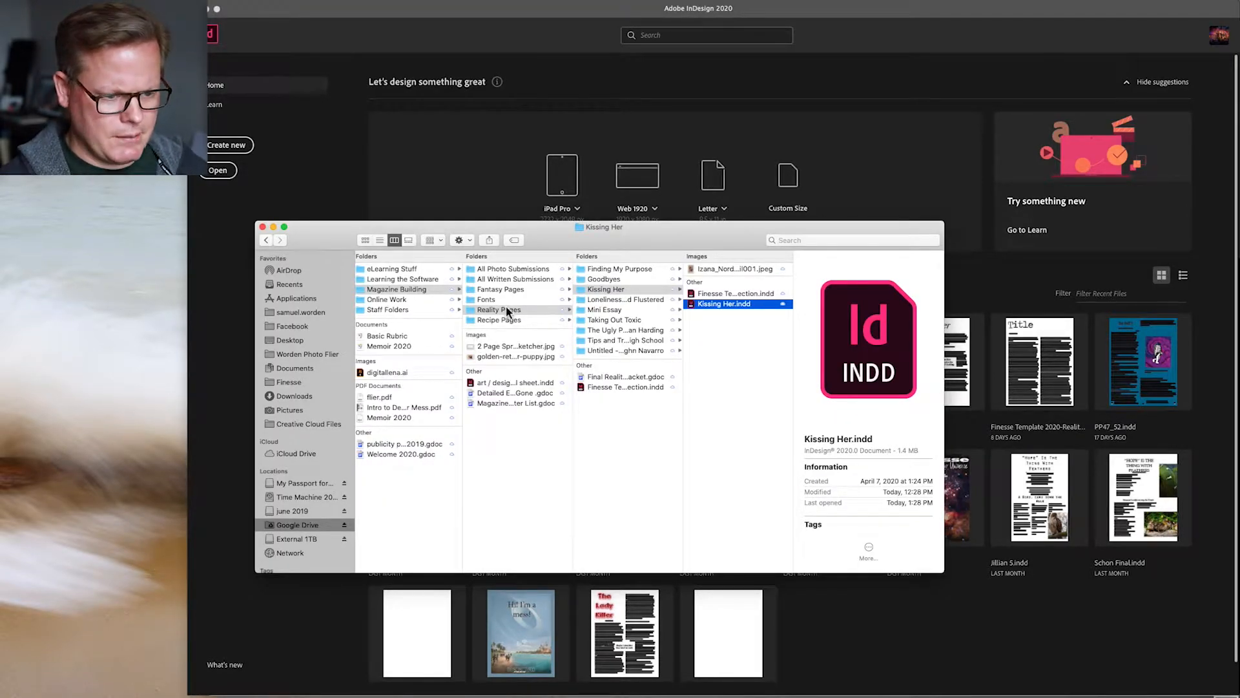
pyautogui.click(495, 320)
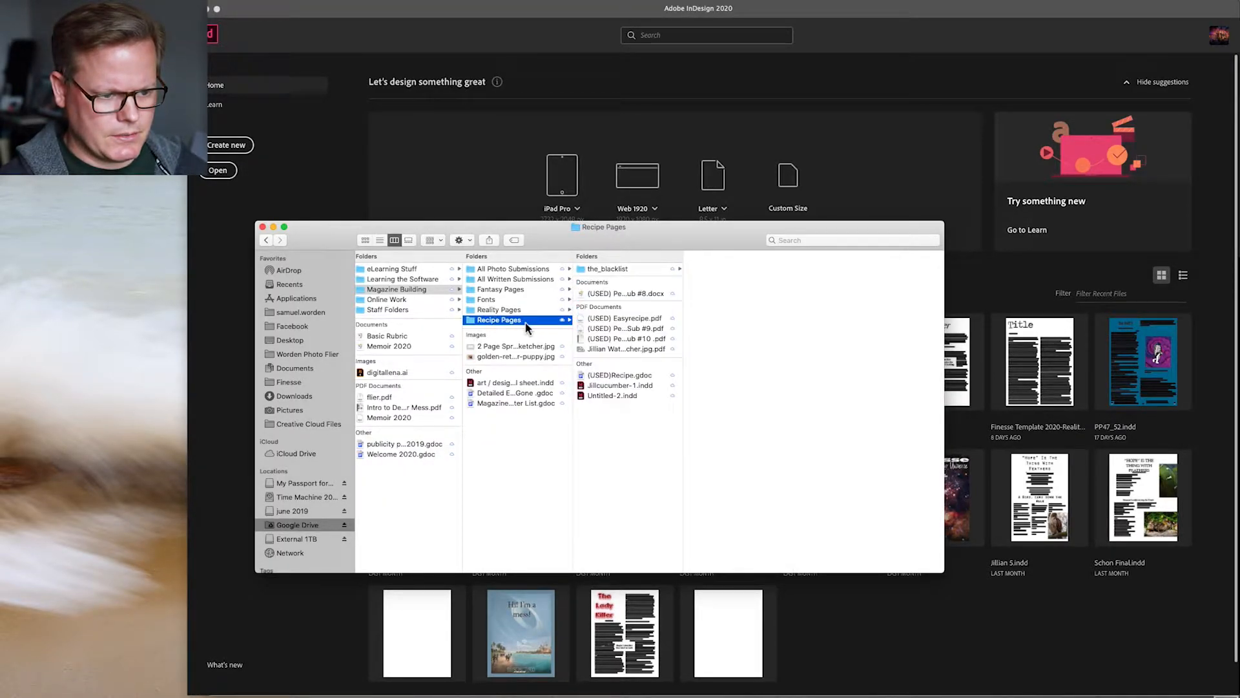
pyautogui.click(498, 310)
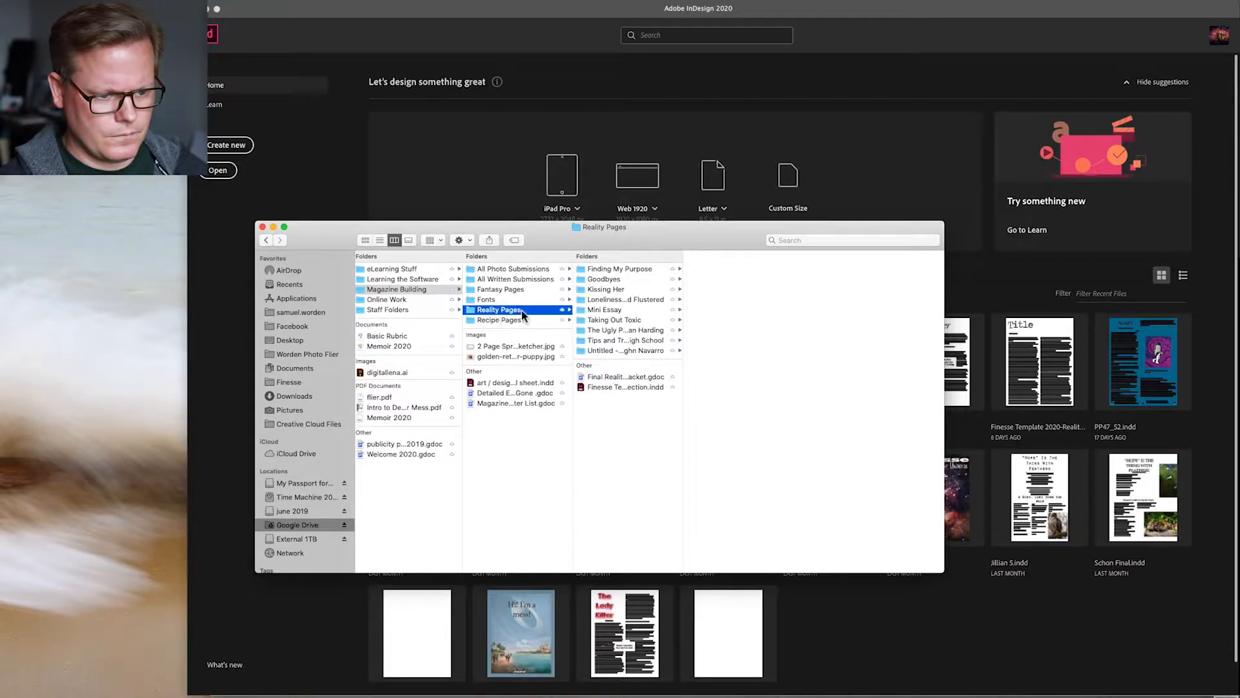
pyautogui.click(601, 320)
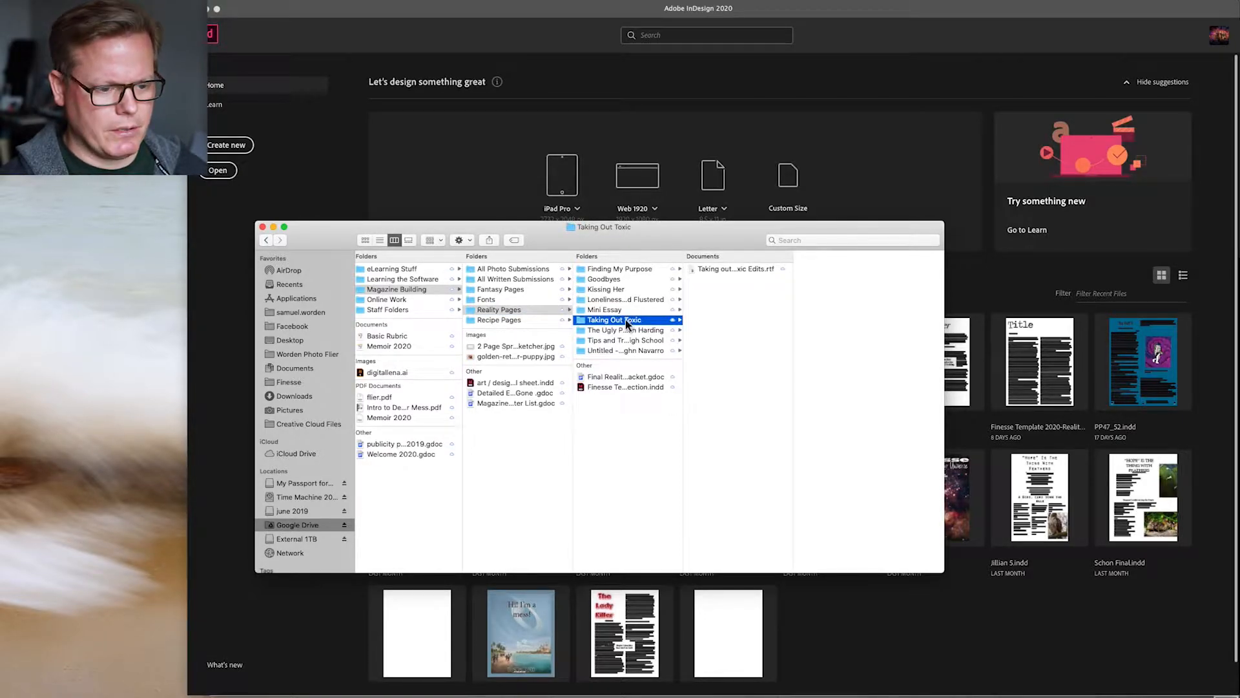
pyautogui.click(611, 385)
pyautogui.click(612, 388)
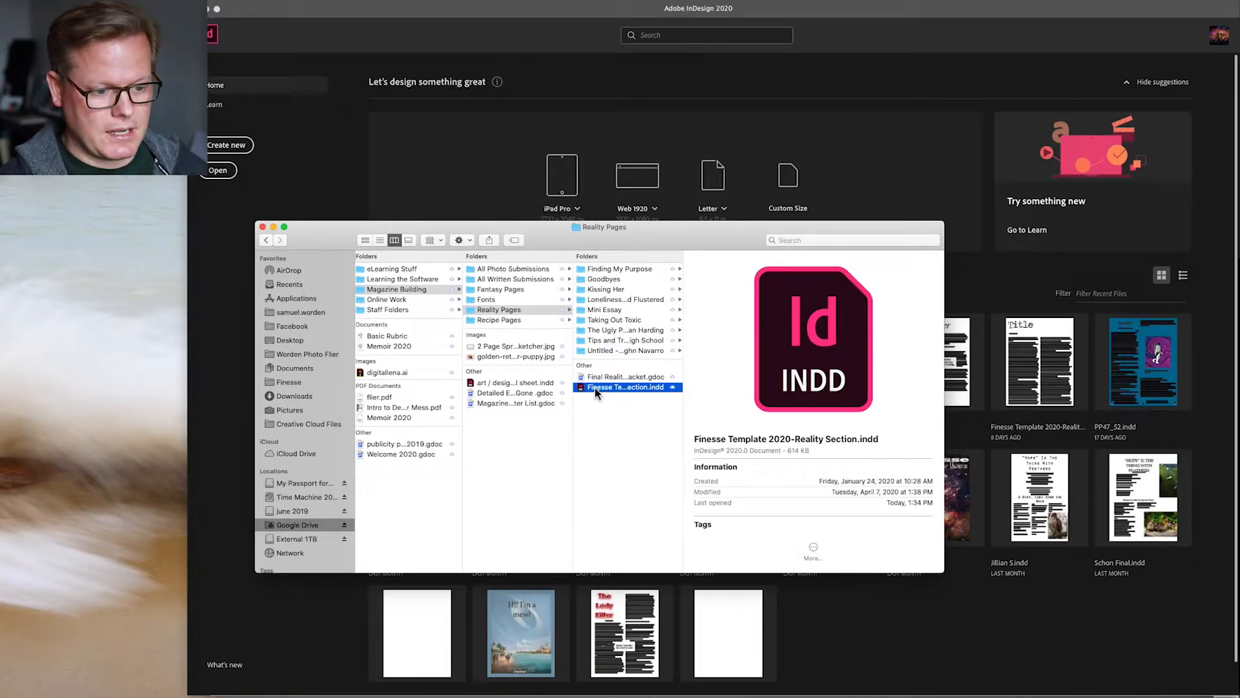
# Step: Duplicate the template, move the copy into Taking Out Toxic, and open it in InDesign
pyautogui.rightClick(594, 386)
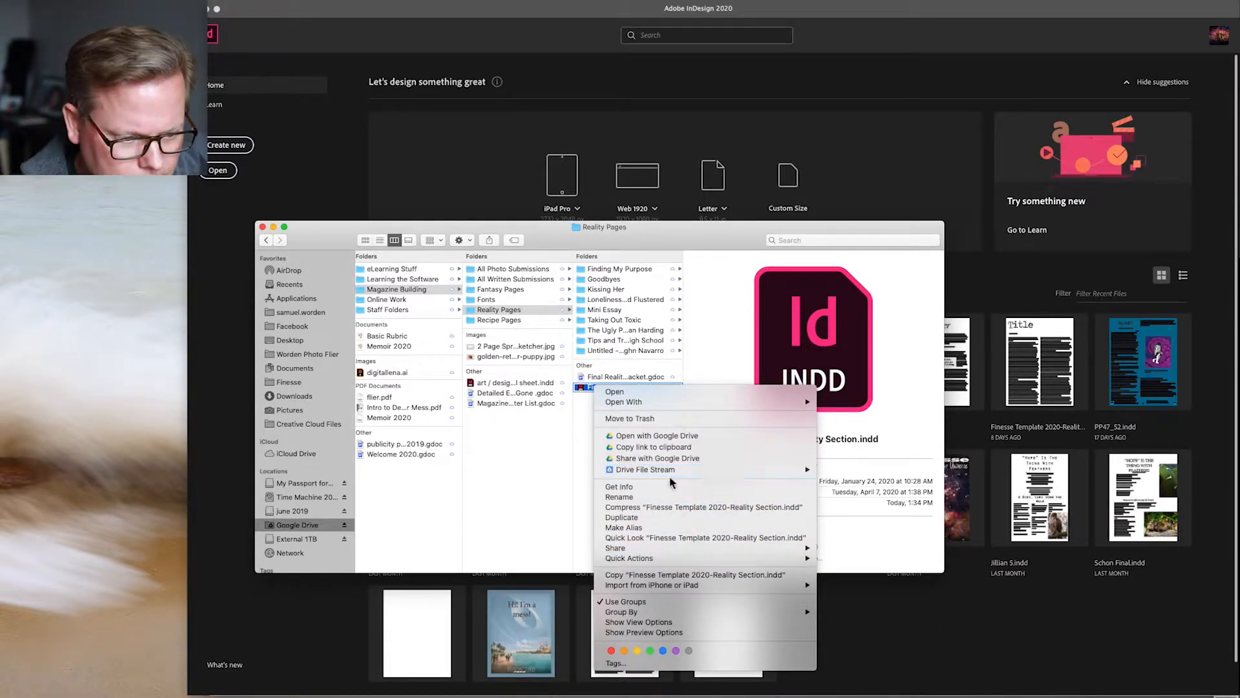
pyautogui.click(675, 520)
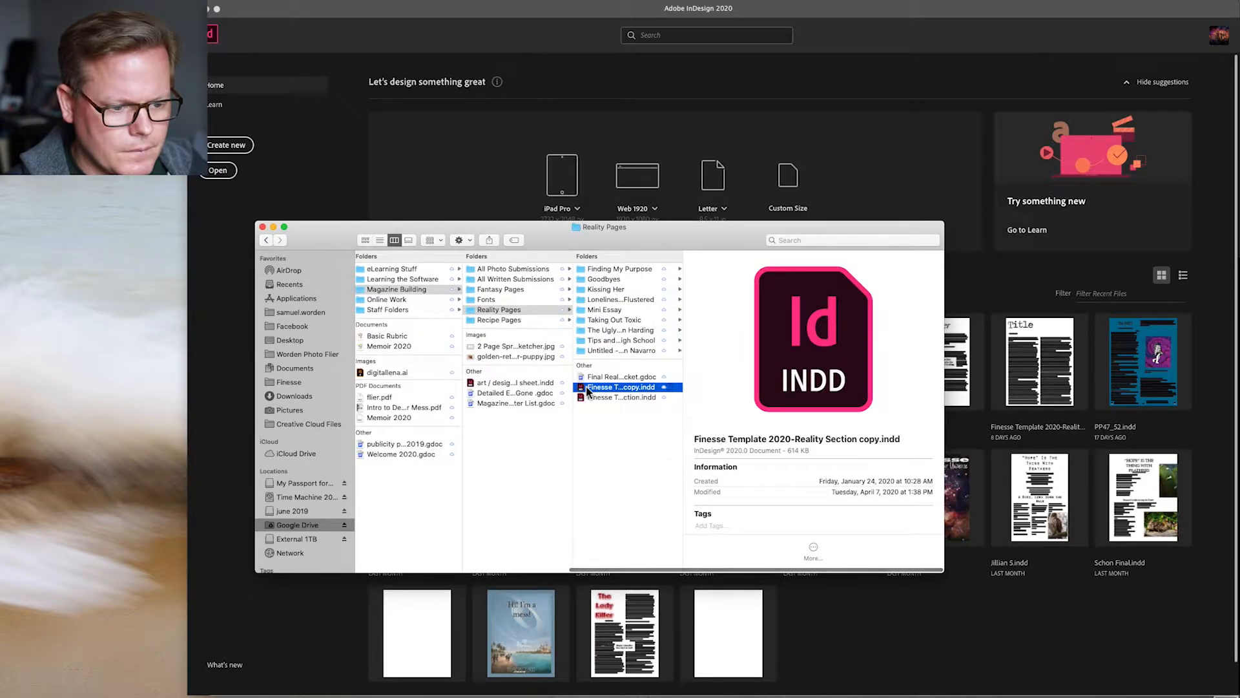
pyautogui.moveTo(591, 386); pyautogui.dragTo(603, 323)
pyautogui.click(602, 323)
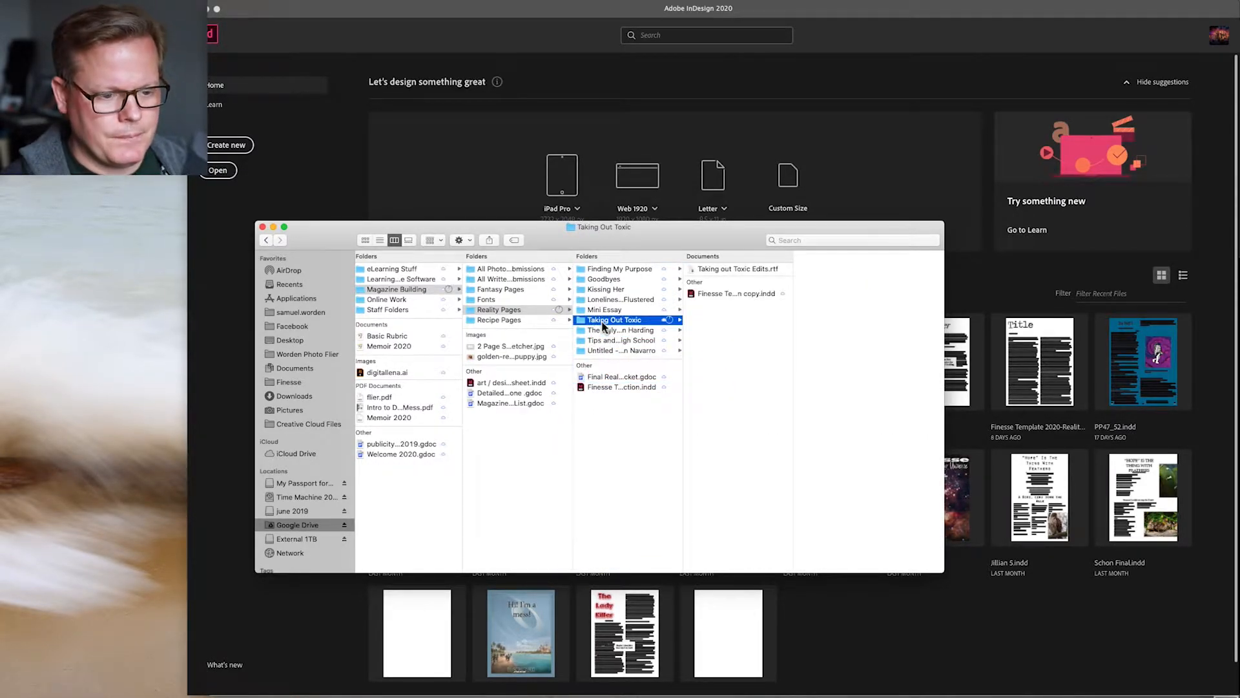
pyautogui.click(603, 386)
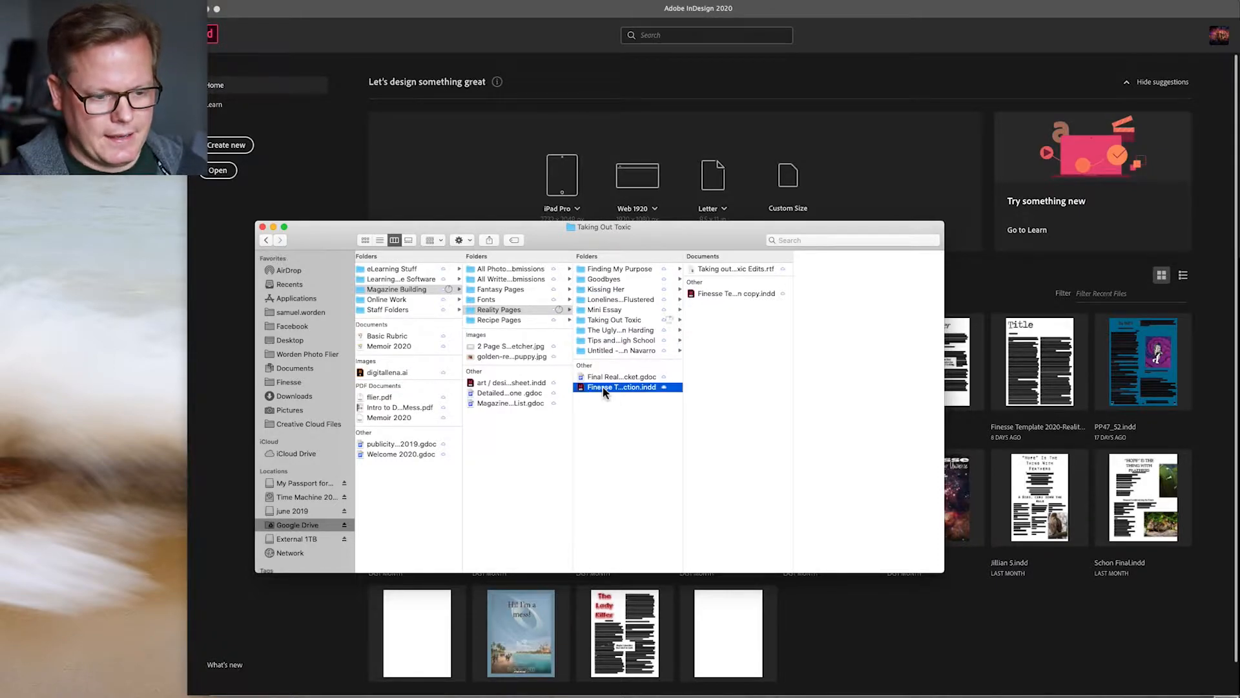
pyautogui.click(606, 322)
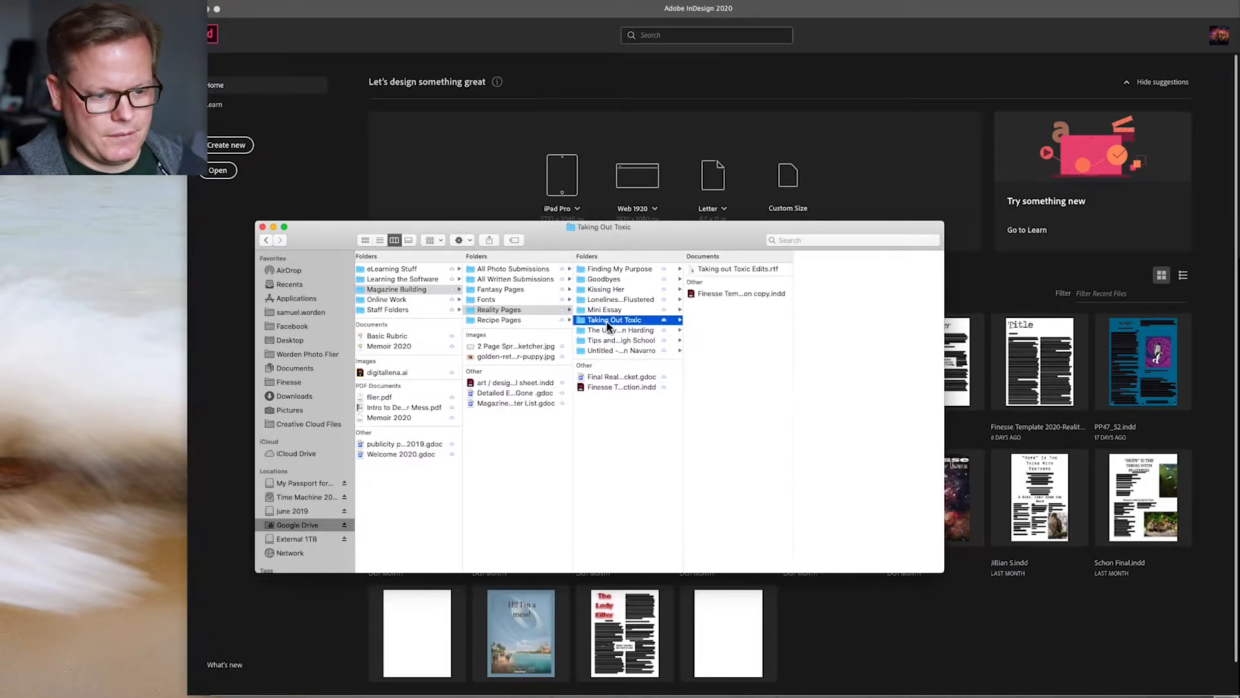
pyautogui.doubleClick(702, 295)
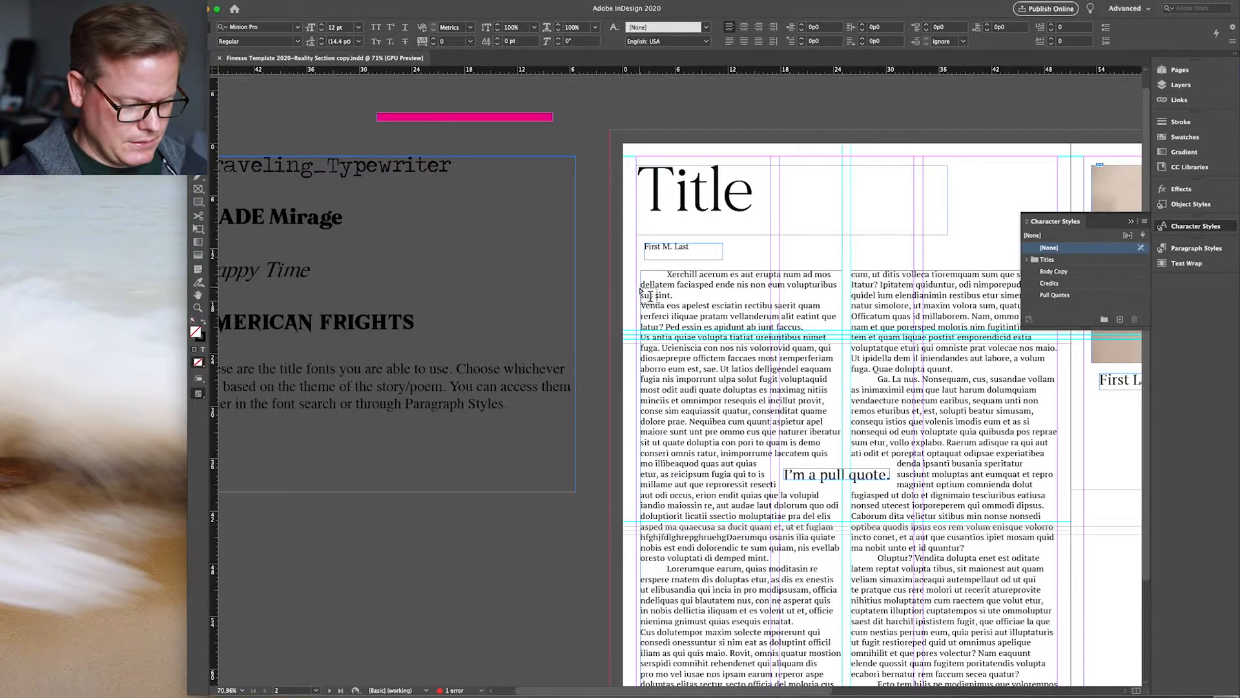
# Step: Fit the template copy's whole spread in the window and bring up the Open dialog
pyautogui.press('super+alt+0')
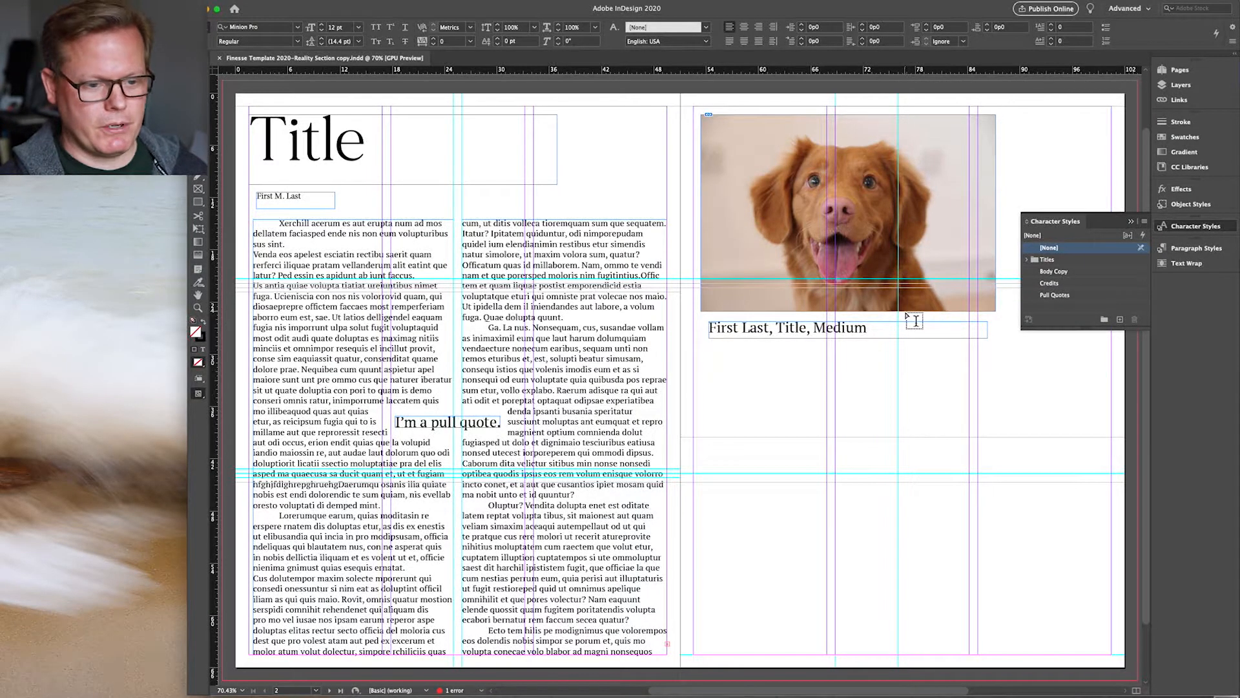
pyautogui.press('super+o')
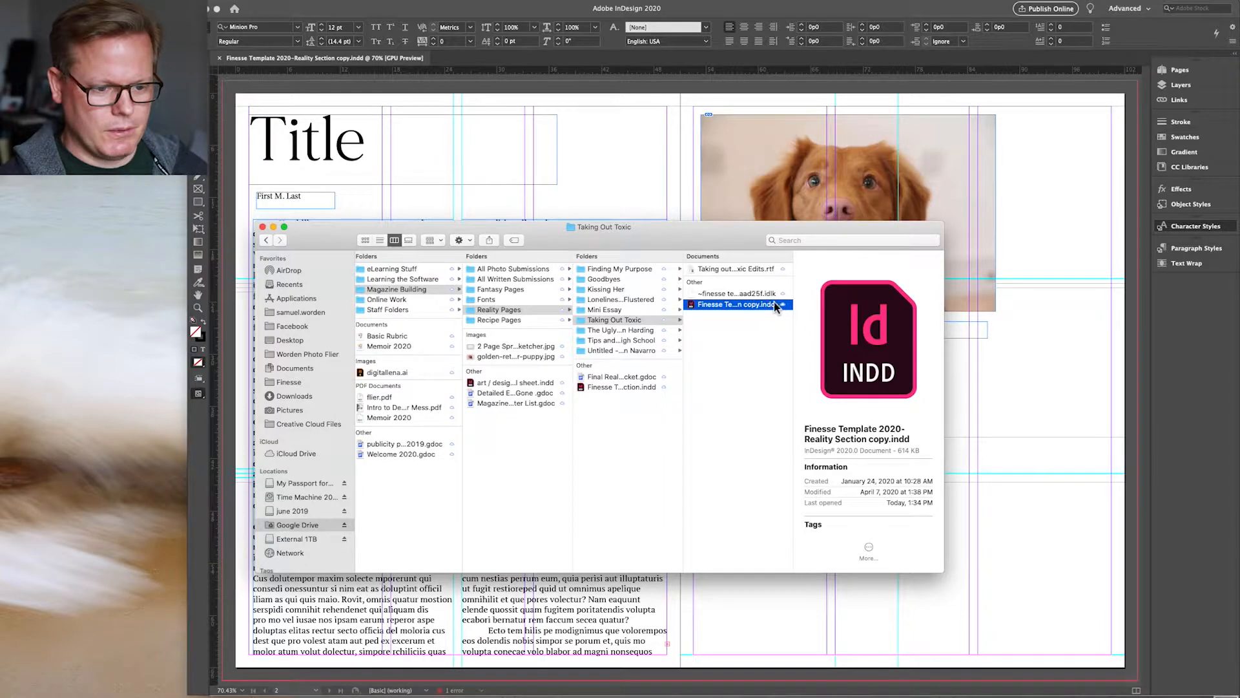
# Step: Open Taking out Toxic Edits.rtf in TextEdit and select the essay text
pyautogui.doubleClick(749, 269)
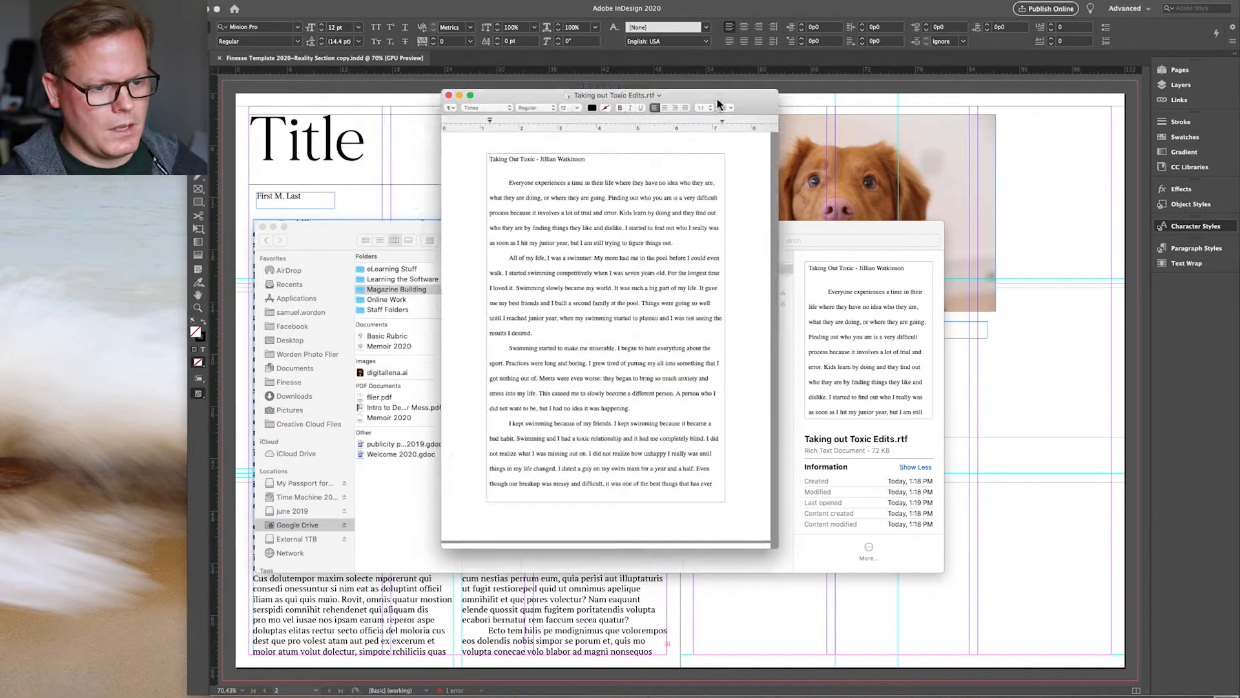
pyautogui.moveTo(577, 199); pyautogui.dragTo(623, 274)
pyautogui.moveTo(597, 223); pyautogui.dragTo(785, 568)
pyautogui.press('super+c')
# Step: Return to the InDesign layout and select the entire placeholder body story
pyautogui.click(445, 553)
pyautogui.click(428, 598)
pyautogui.click(292, 267)
pyautogui.press('super+a')
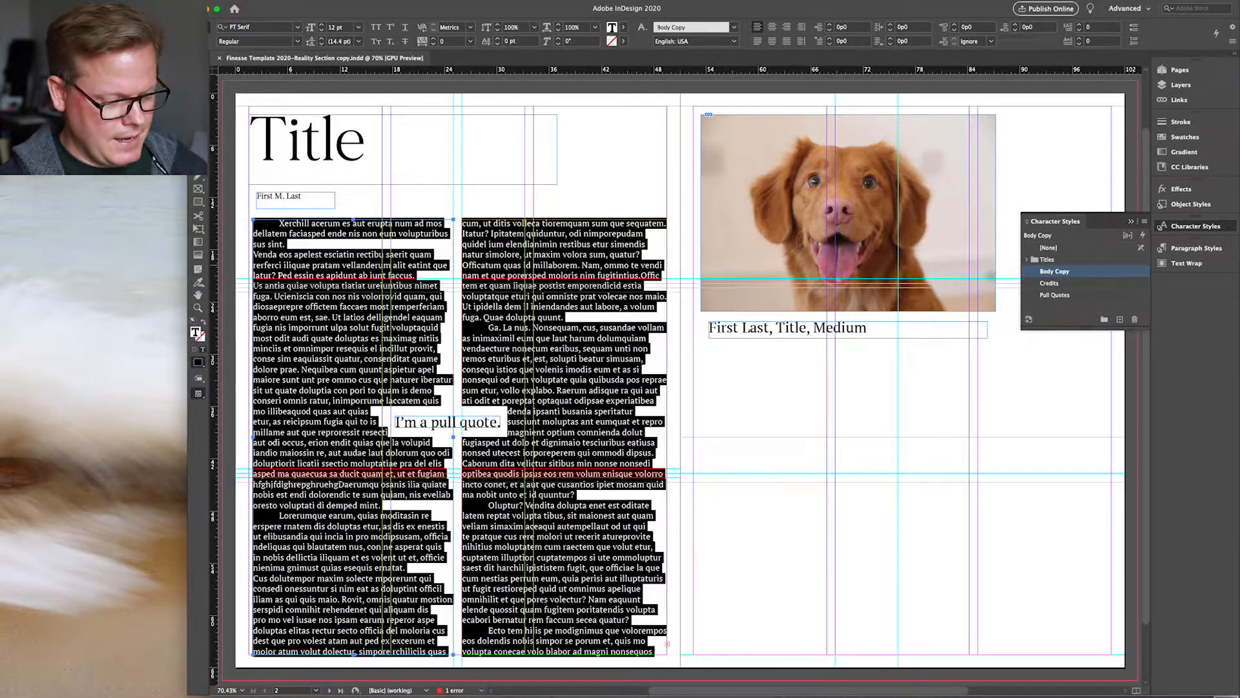
# Step: Open the Taking Out Toxic essay rtf file from its folder in TextEdit
pyautogui.press('super+v')
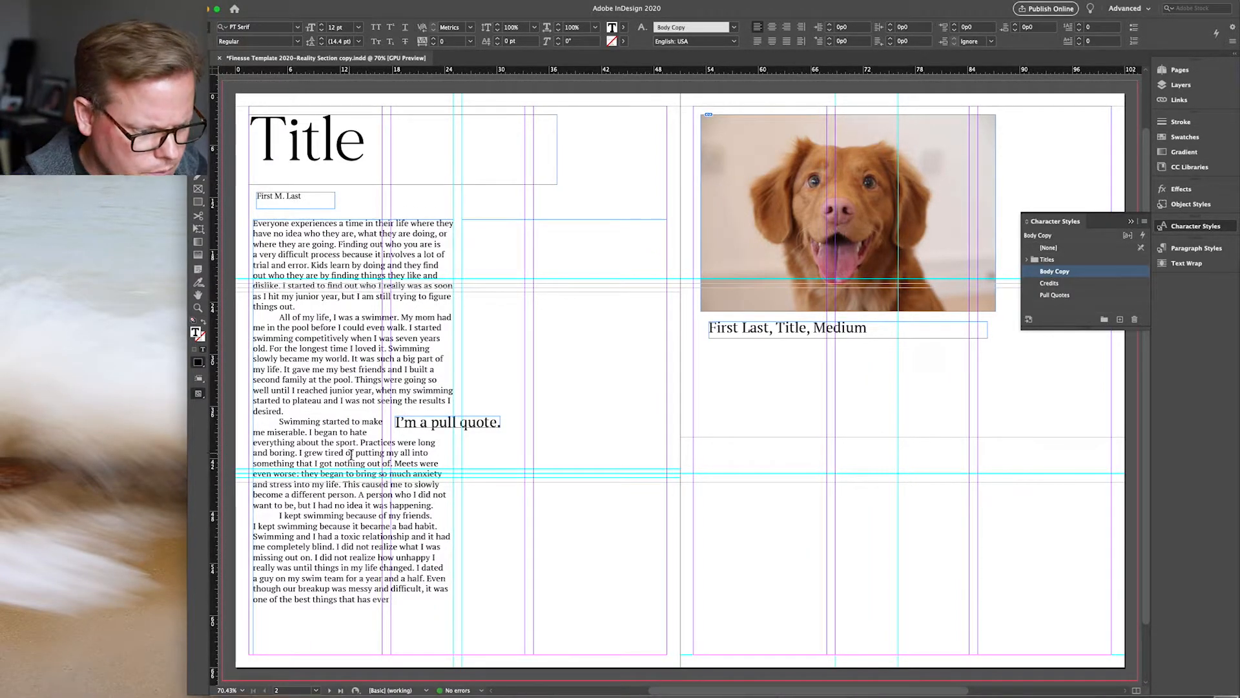
pyautogui.press('super+Tab')
pyautogui.scroll(-3, 902, 344)
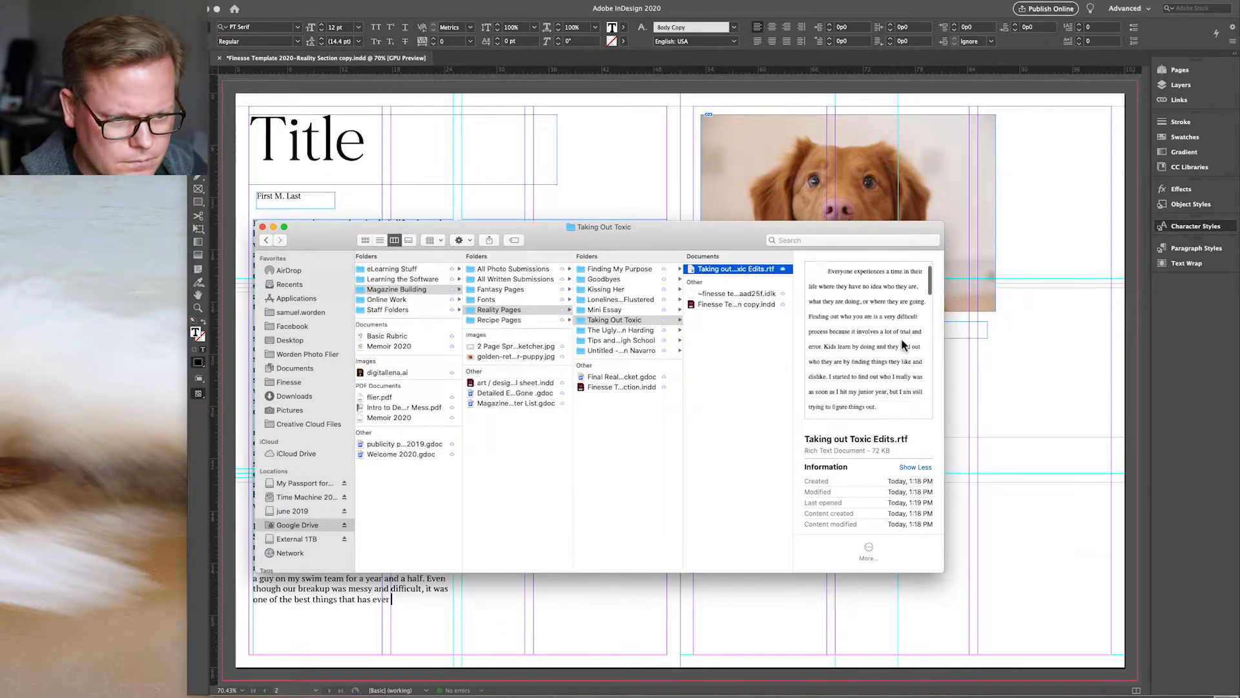
pyautogui.scroll(-10, 902, 344)
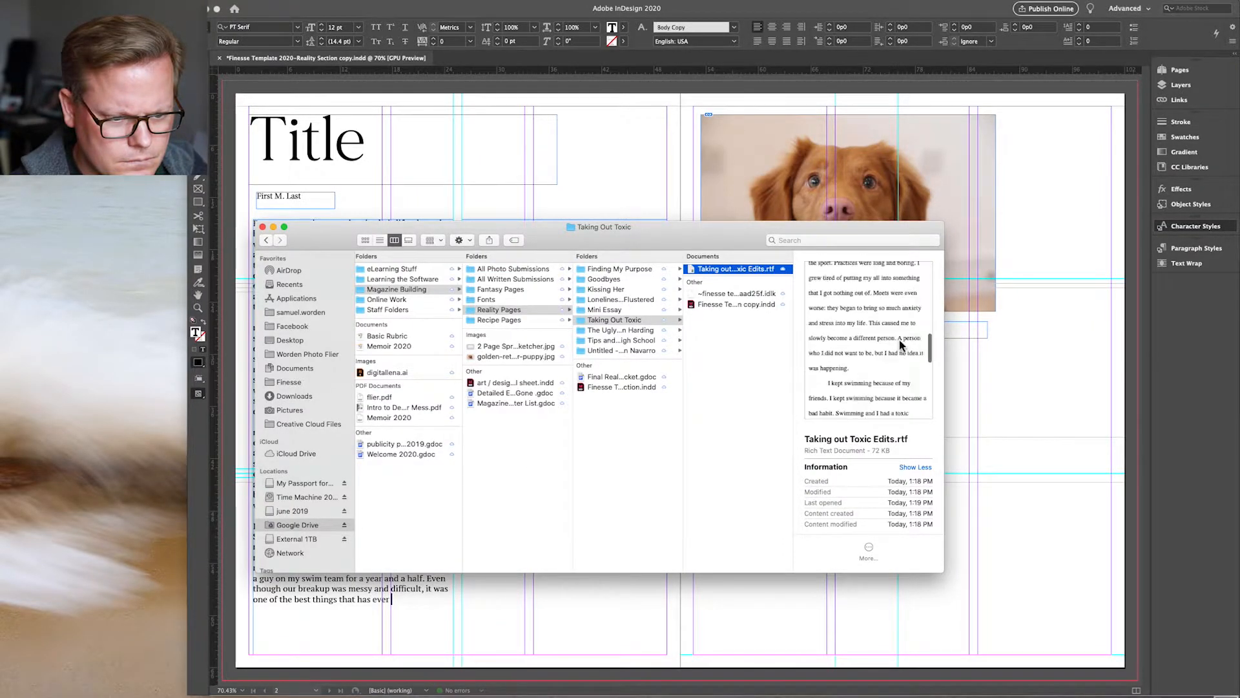
pyautogui.doubleClick(730, 269)
pyautogui.scroll(-5, 730, 329)
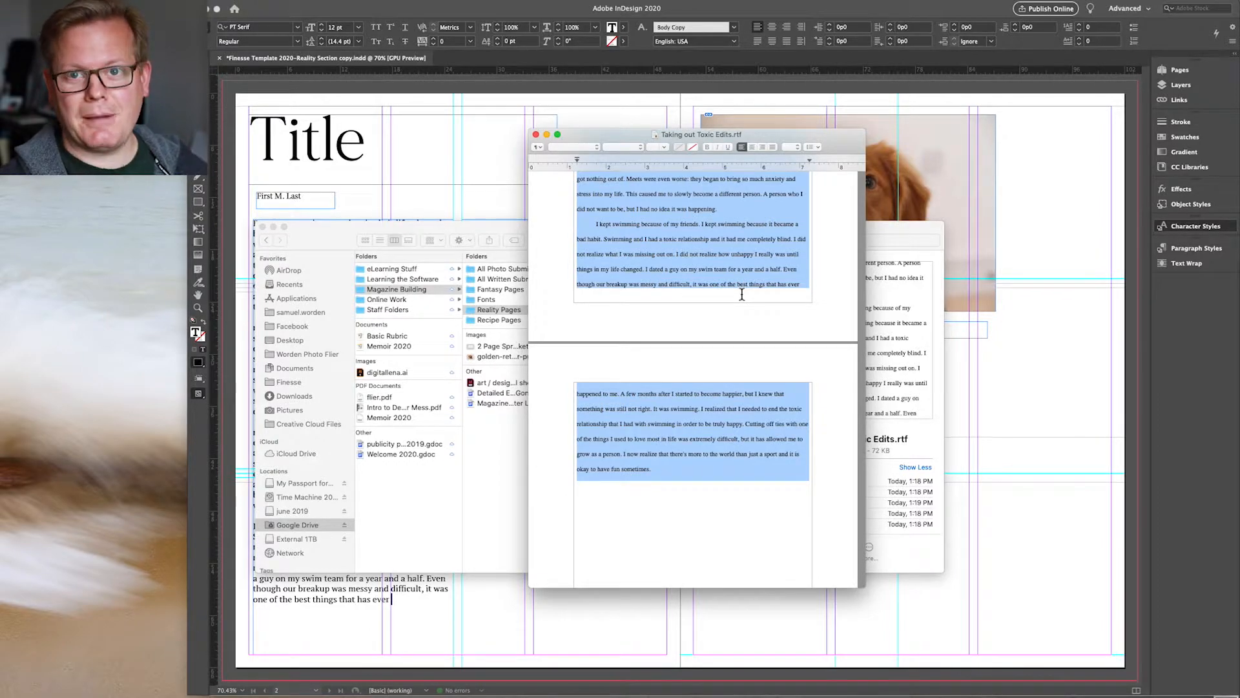
# Step: Replace the placeholder story in the left text frame with the copied essay text
pyautogui.click(501, 232)
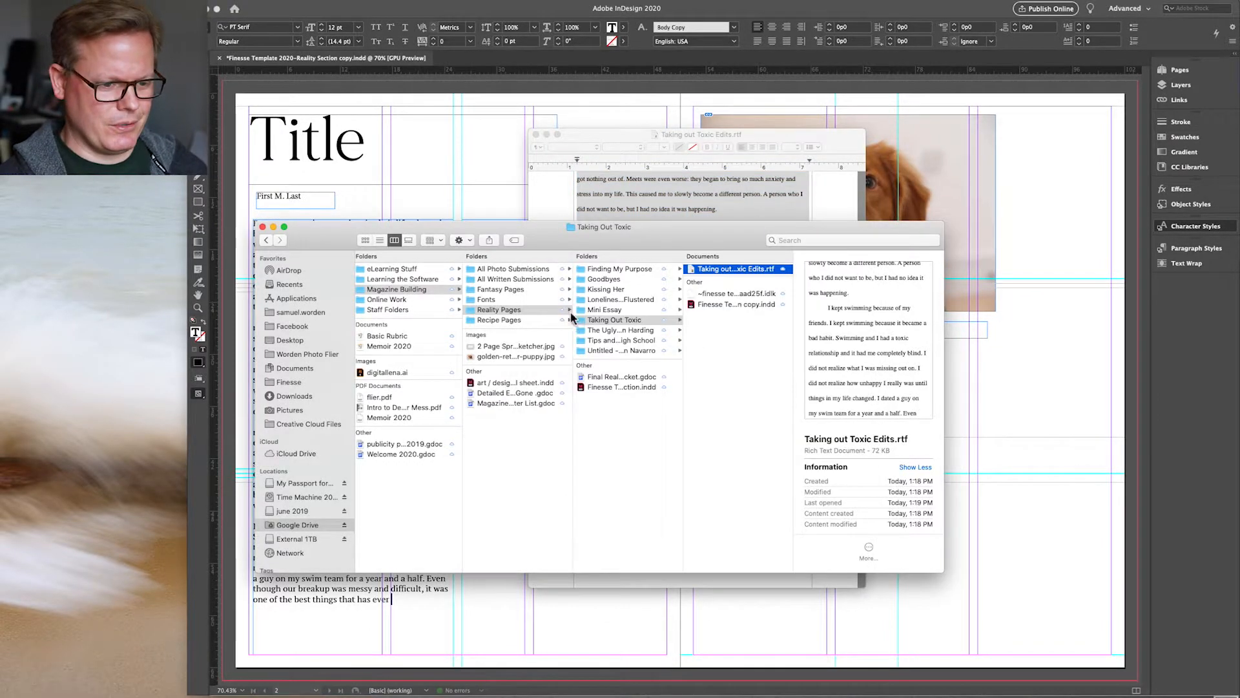
pyautogui.press('super+Tab')
pyautogui.press('super+a')
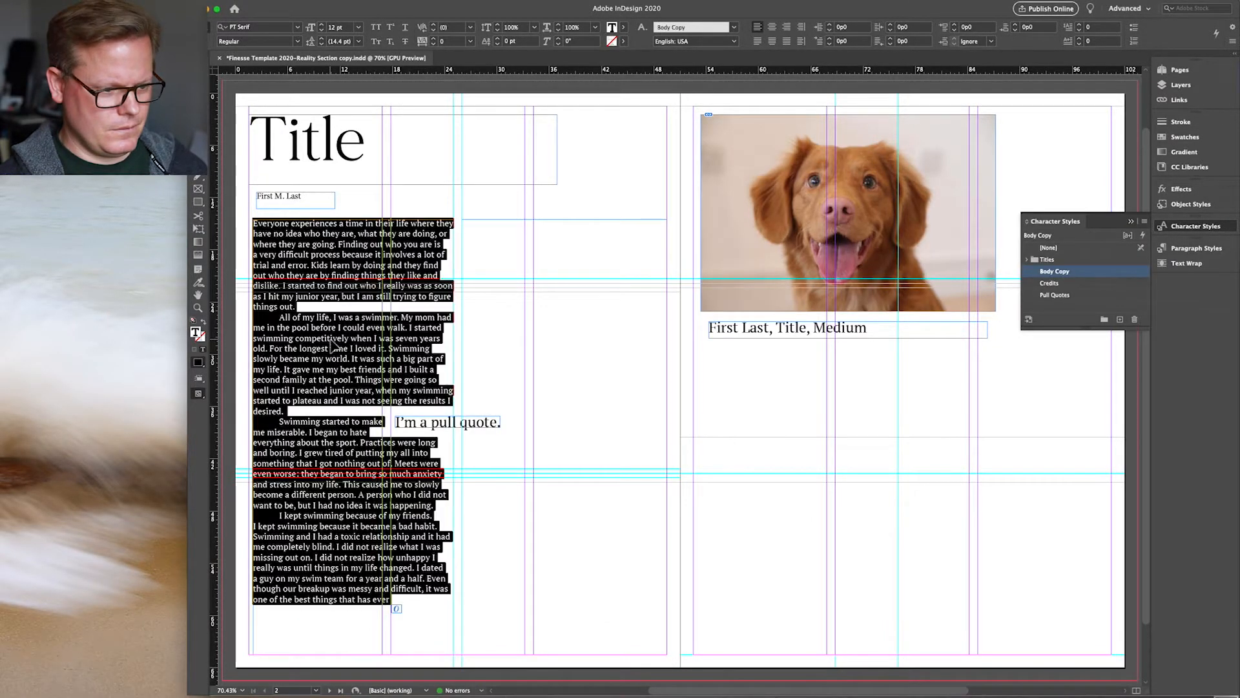
pyautogui.press('super+v')
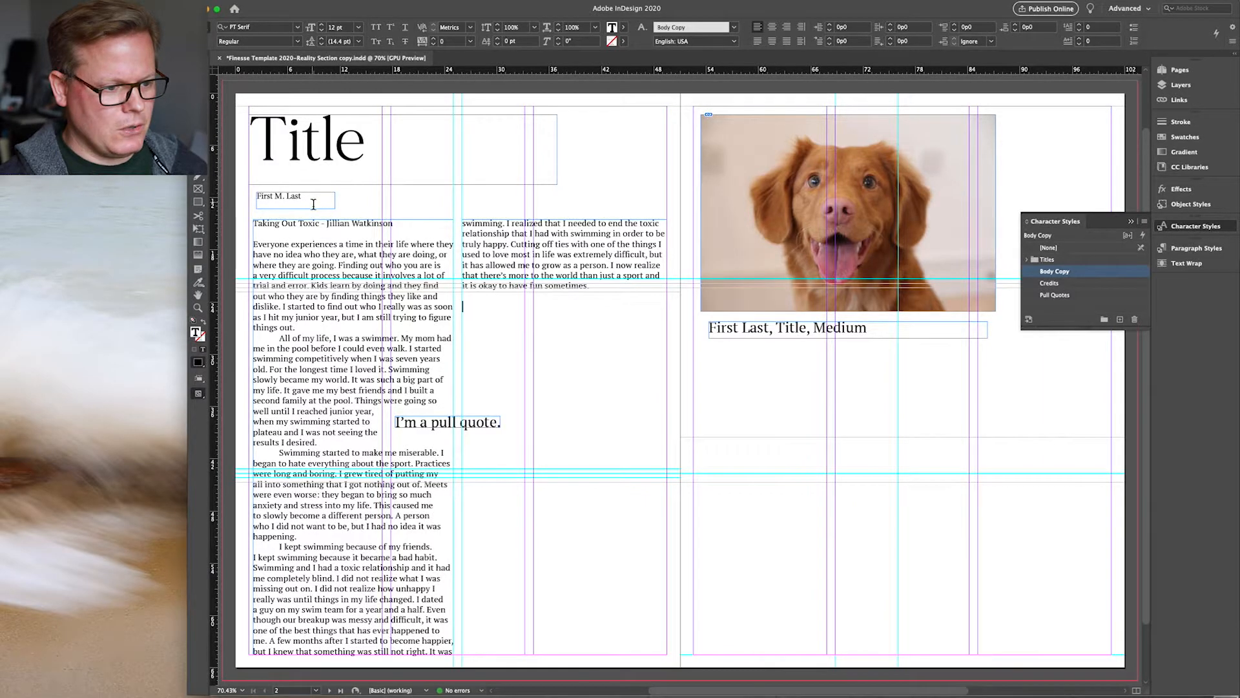
# Step: Replace the 'First M. Last' byline with the author's name and 'Title' with 'Taking Out'
pyautogui.moveTo(314, 204); pyautogui.dragTo(256, 204)
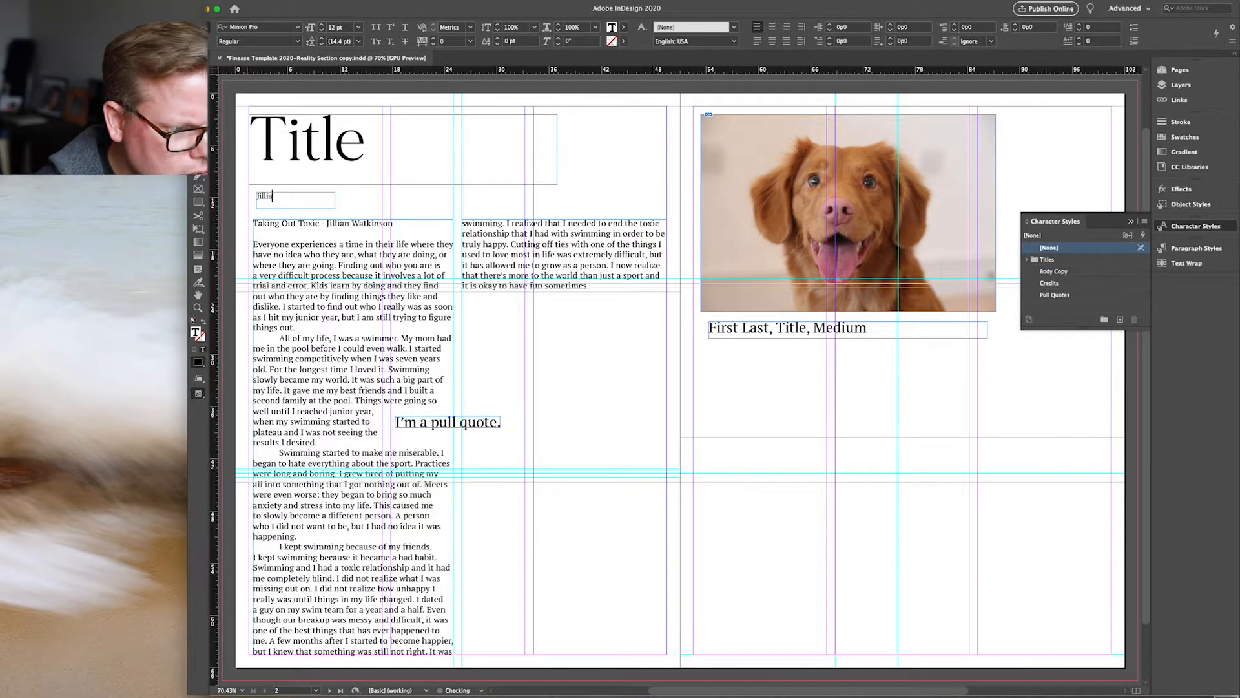
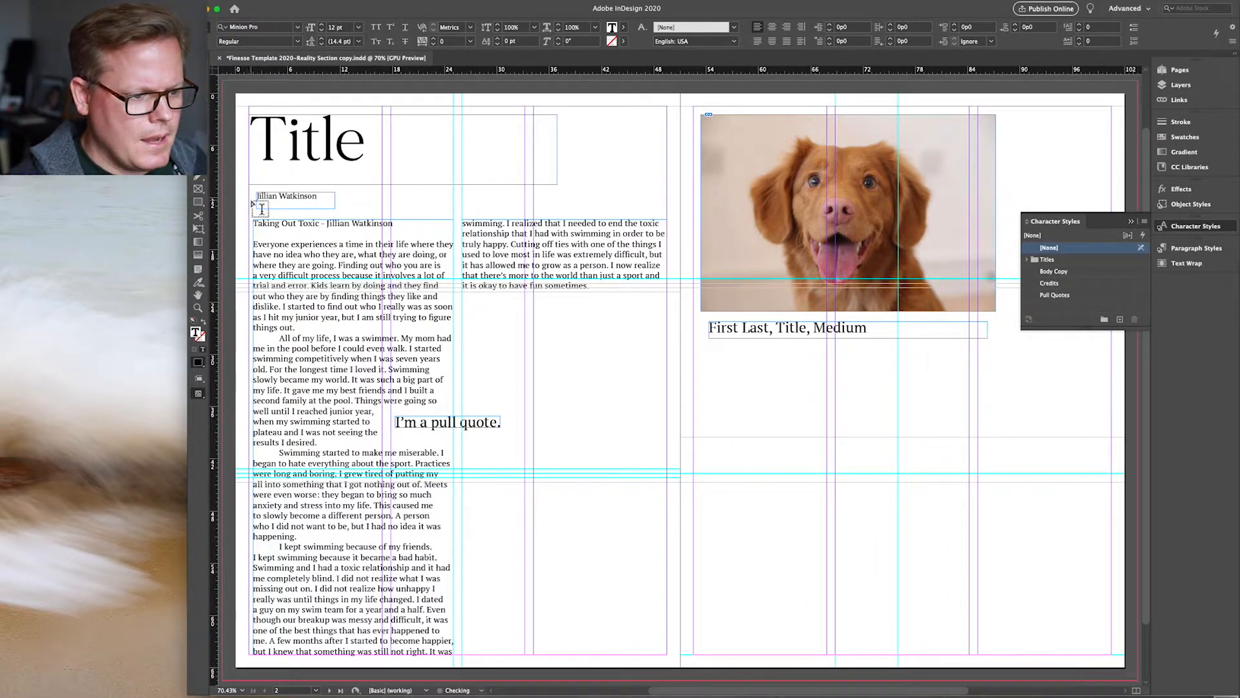
pyautogui.doubleClick(363, 145)
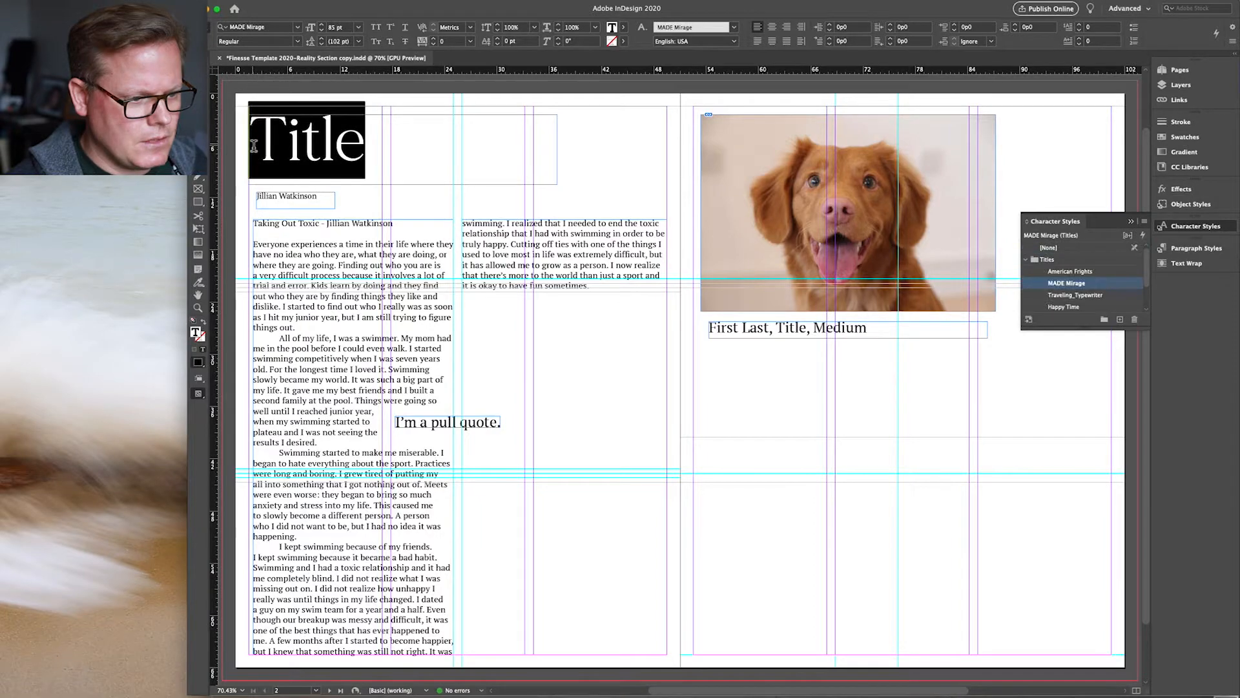
pyautogui.write('Taking Out')
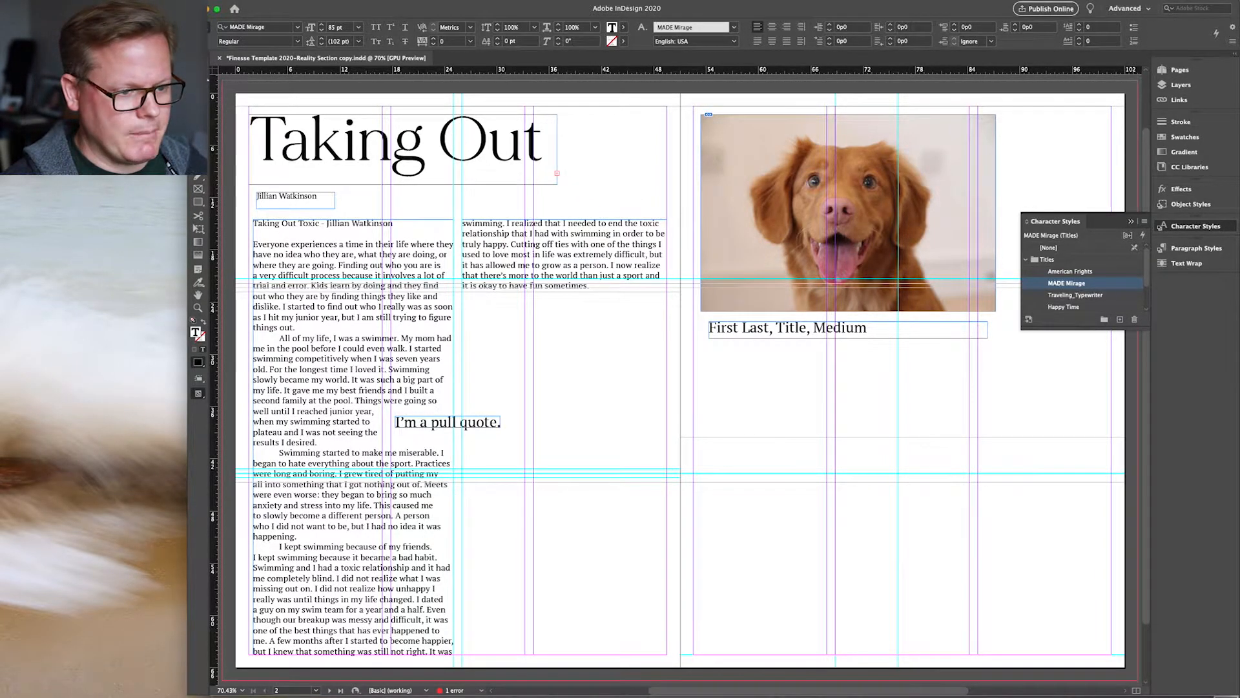
# Step: Widen the headline frame out to the column edge
pyautogui.press('Escape')
pyautogui.moveTo(560, 154); pyautogui.dragTo(667, 154)
pyautogui.hotkey('ctrl', 'a')
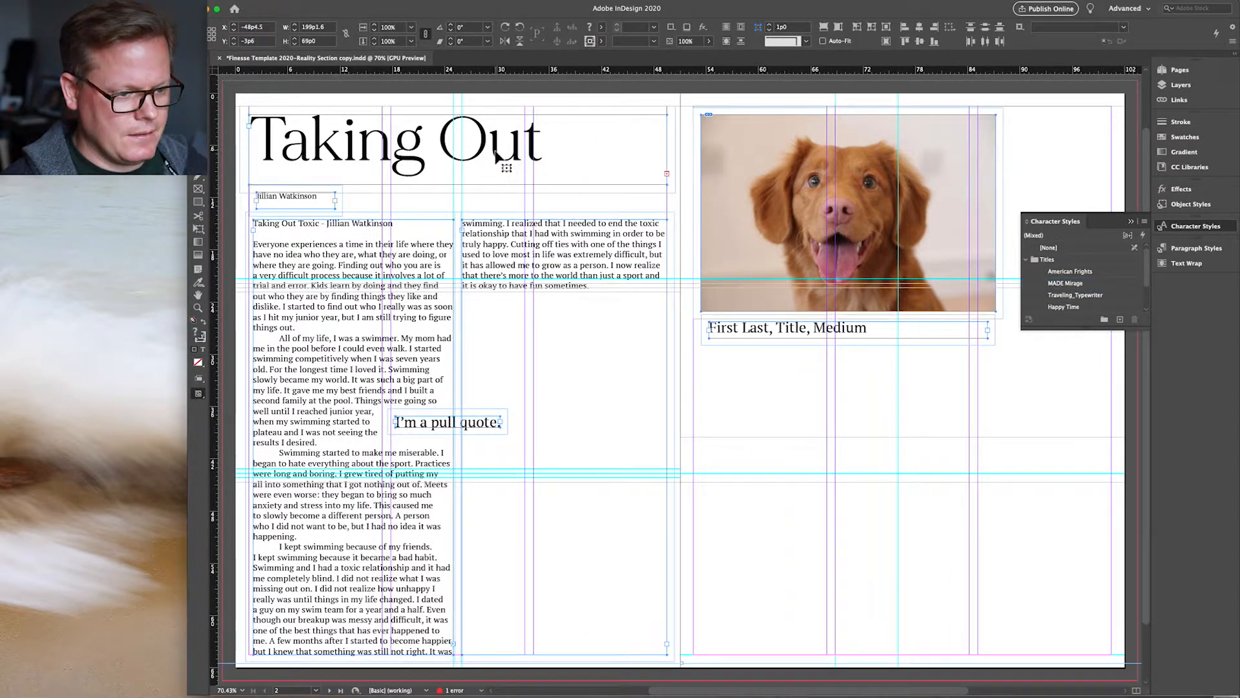
# Step: Select the whole headline and reduce its font size so 'Toxic' fits
pyautogui.doubleClick(496, 156)
pyautogui.hotkey('ctrl', 'a')
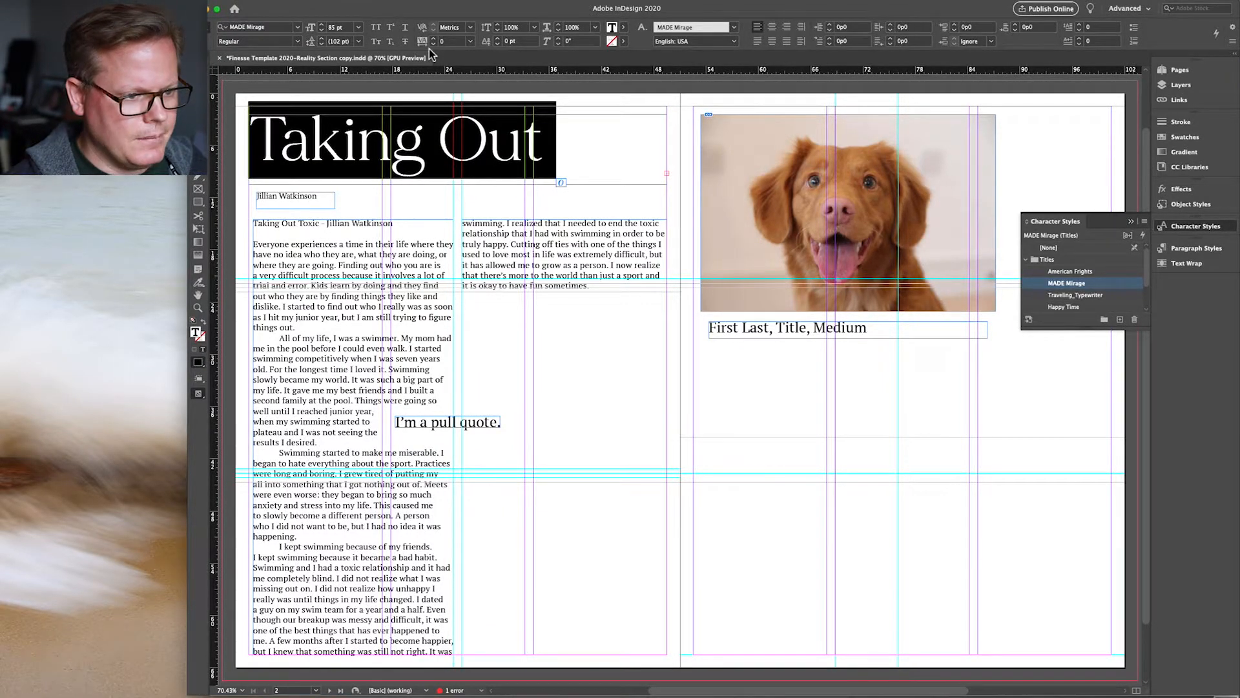
pyautogui.click(322, 30)
pyautogui.click(322, 30)
pyautogui.click(322, 31)
pyautogui.click(322, 30)
pyautogui.click(322, 30)
pyautogui.click(322, 30)
pyautogui.click(322, 31)
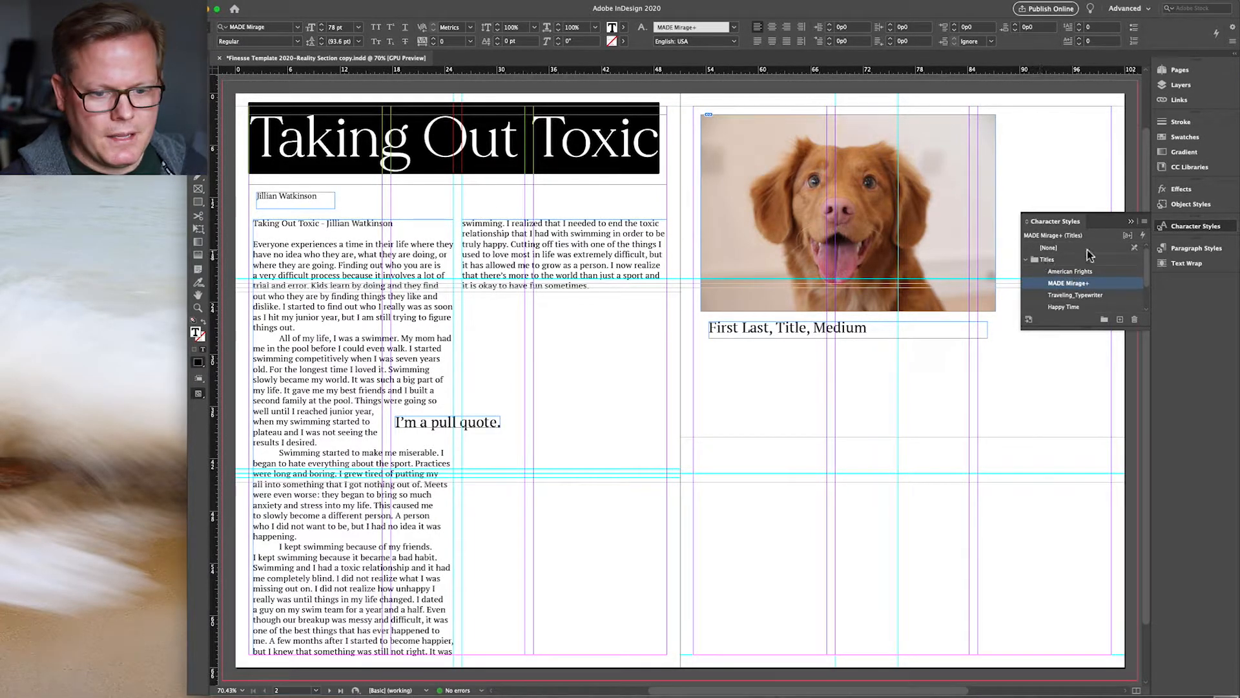
# Step: Compare the American Frights, MADE Mirage, Traveling_Typewriter and Happy Time styles, settling on American Frights
pyautogui.click(1173, 228)
pyautogui.click(1171, 229)
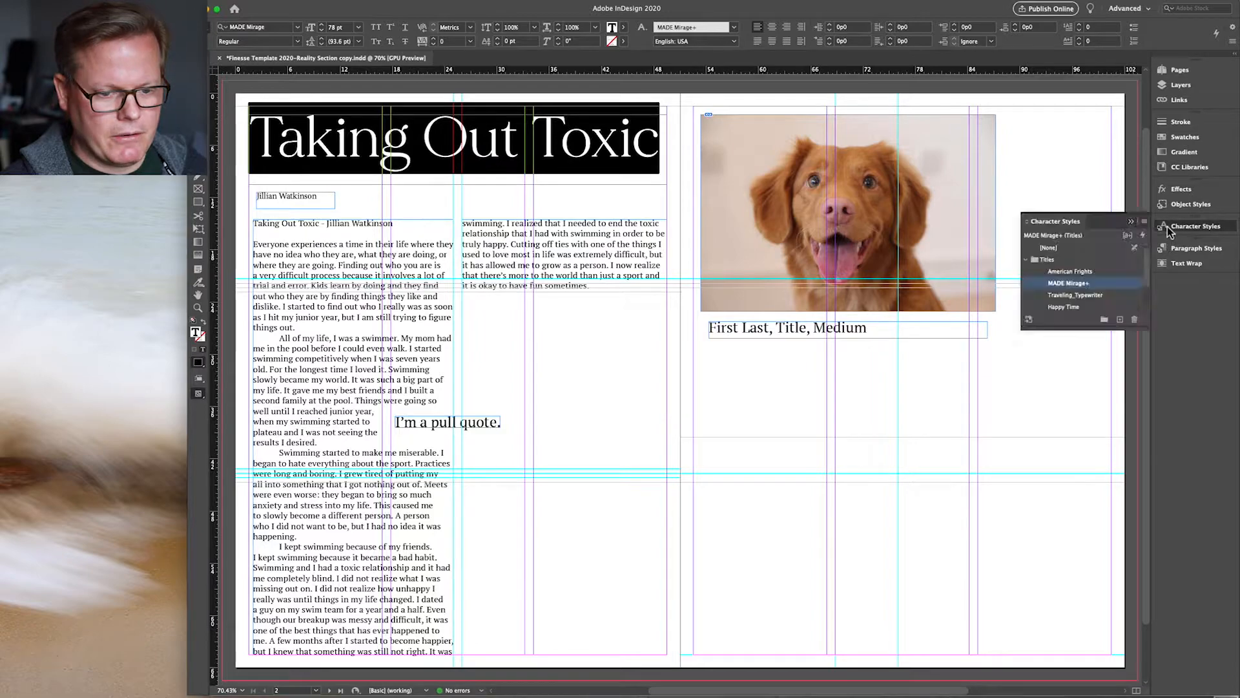
pyautogui.click(1061, 272)
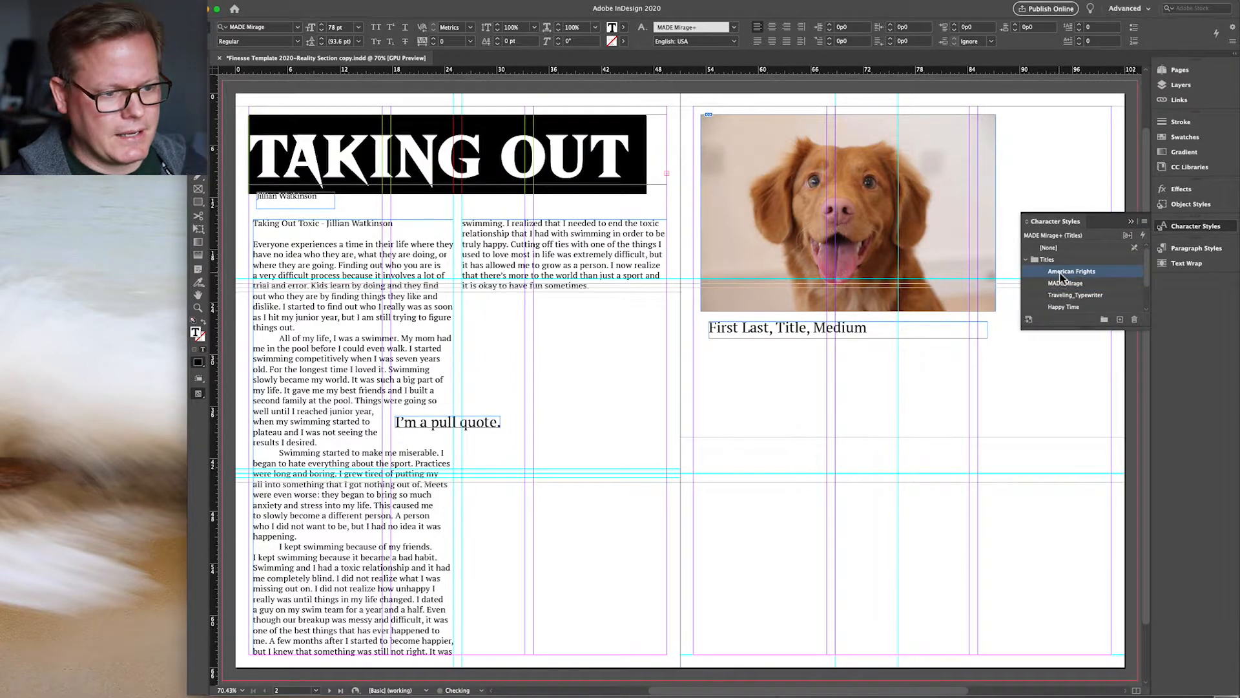
pyautogui.click(1062, 284)
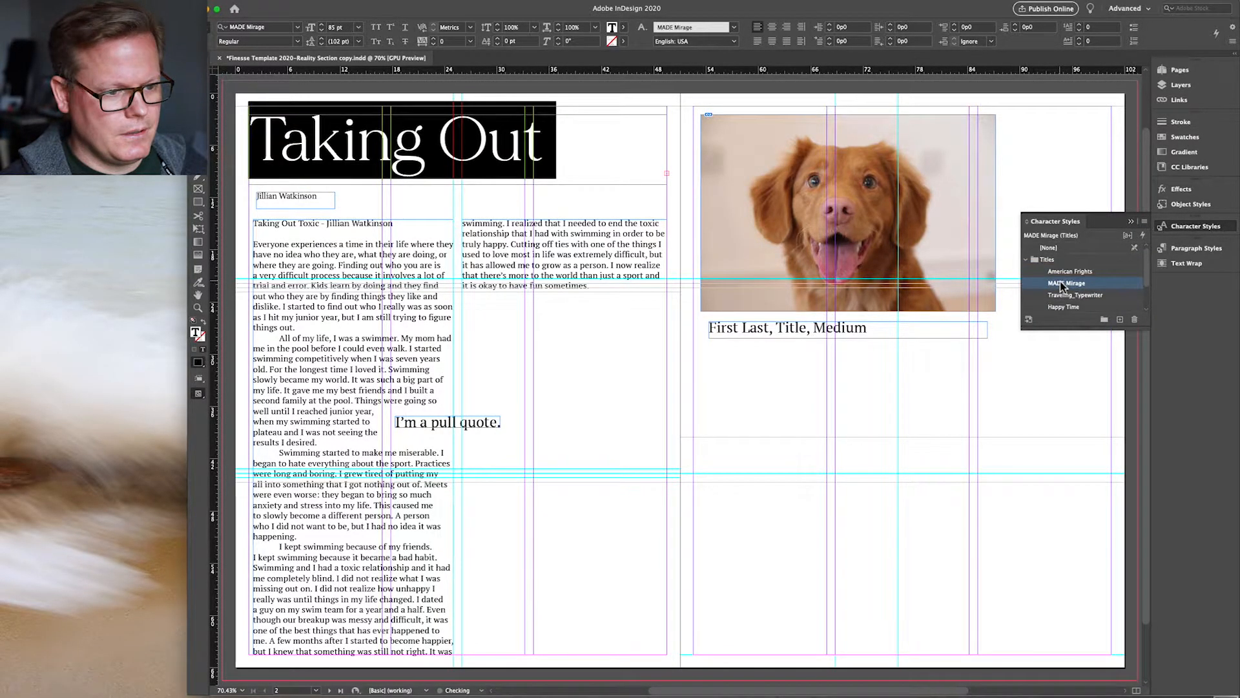
pyautogui.click(1063, 295)
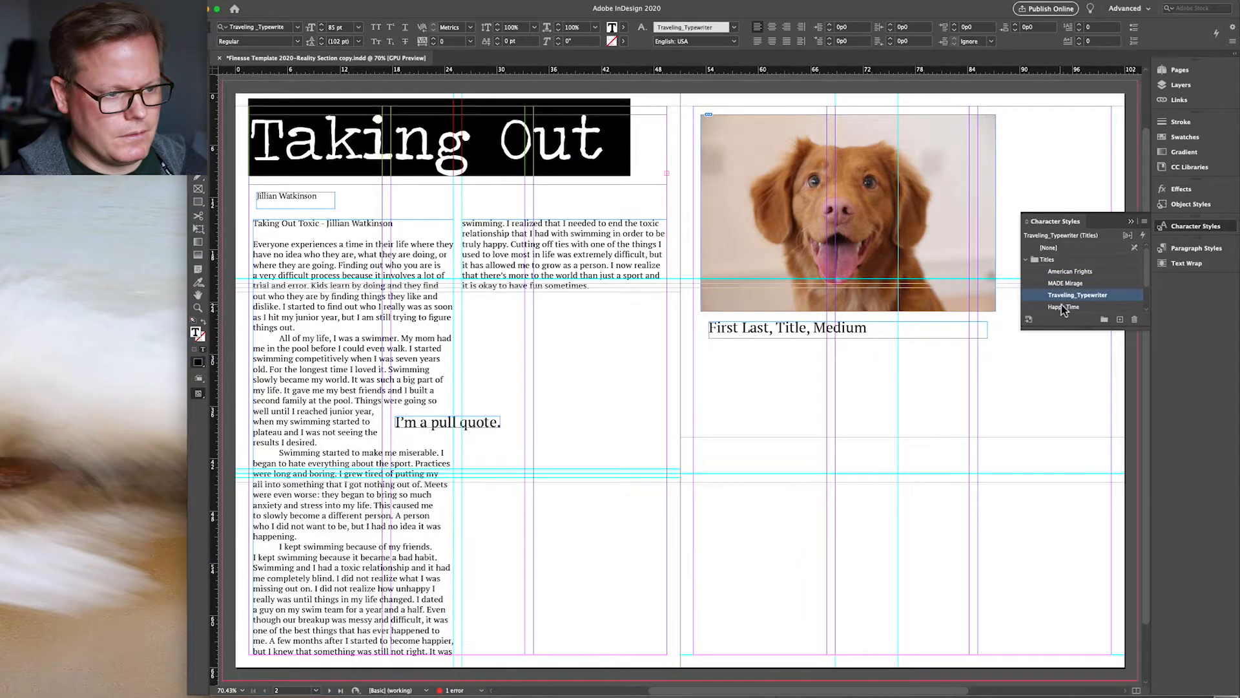
pyautogui.click(1064, 307)
pyautogui.click(1063, 271)
pyautogui.click(1063, 273)
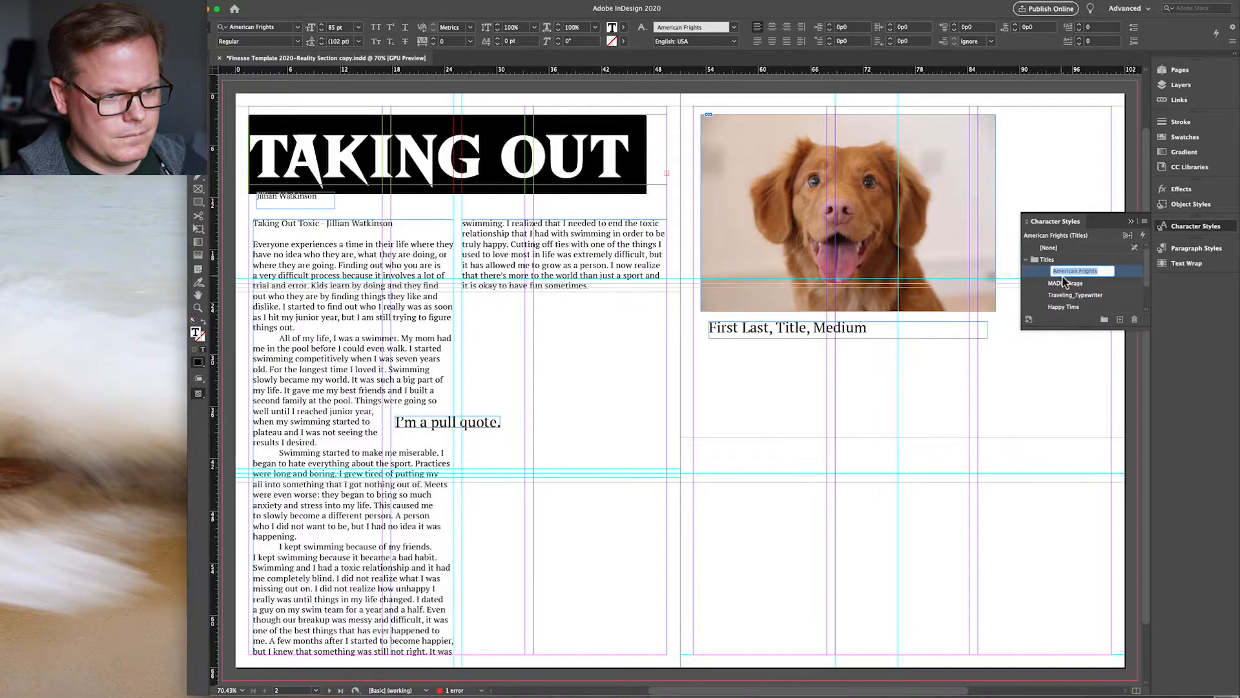
pyautogui.click(1064, 283)
pyautogui.click(1063, 296)
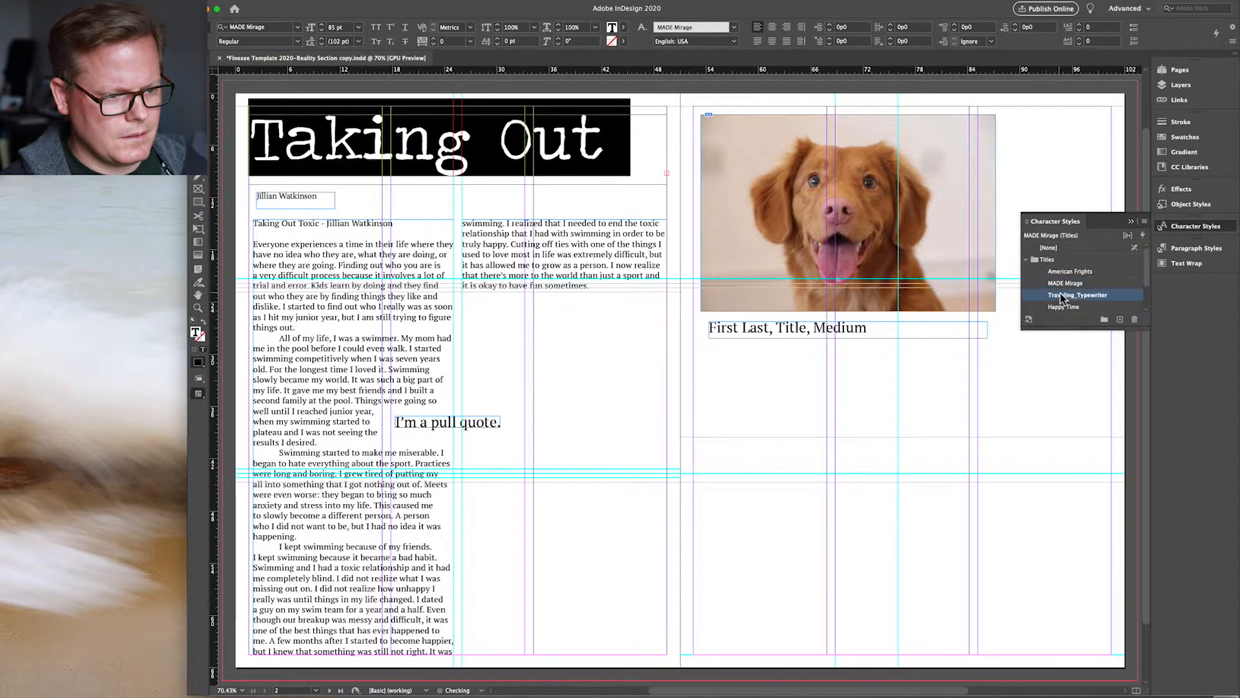
pyautogui.click(1062, 307)
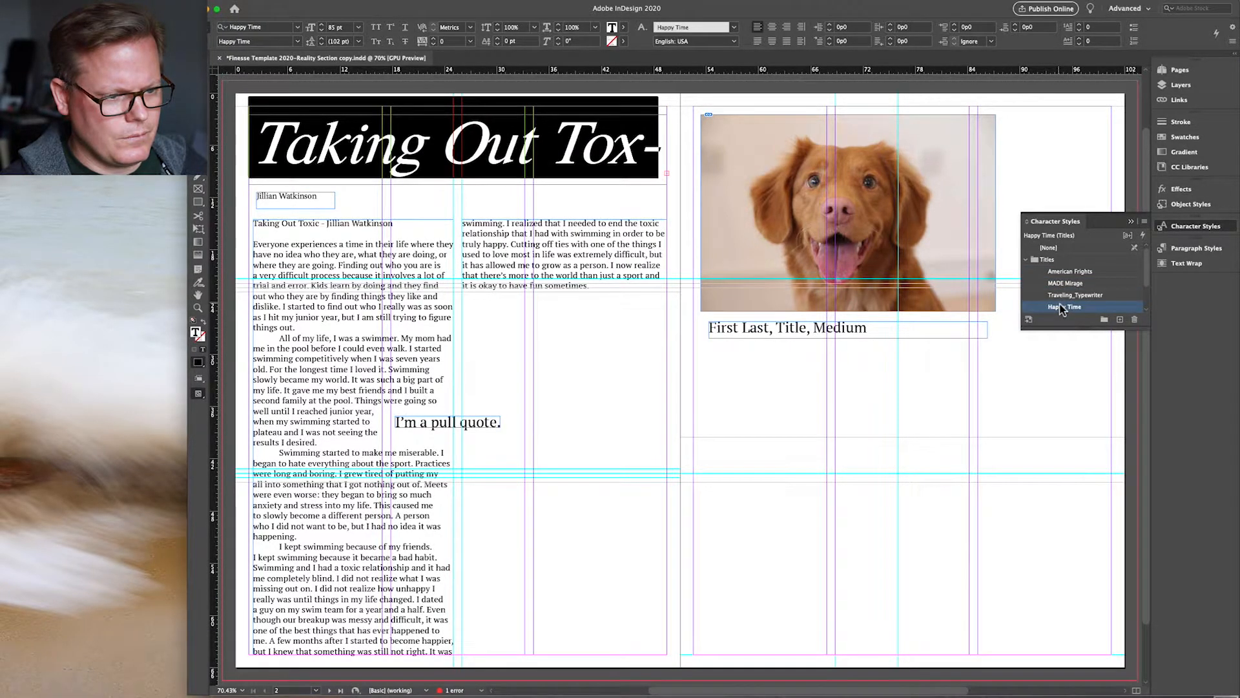
pyautogui.scroll(-1, 1079, 305)
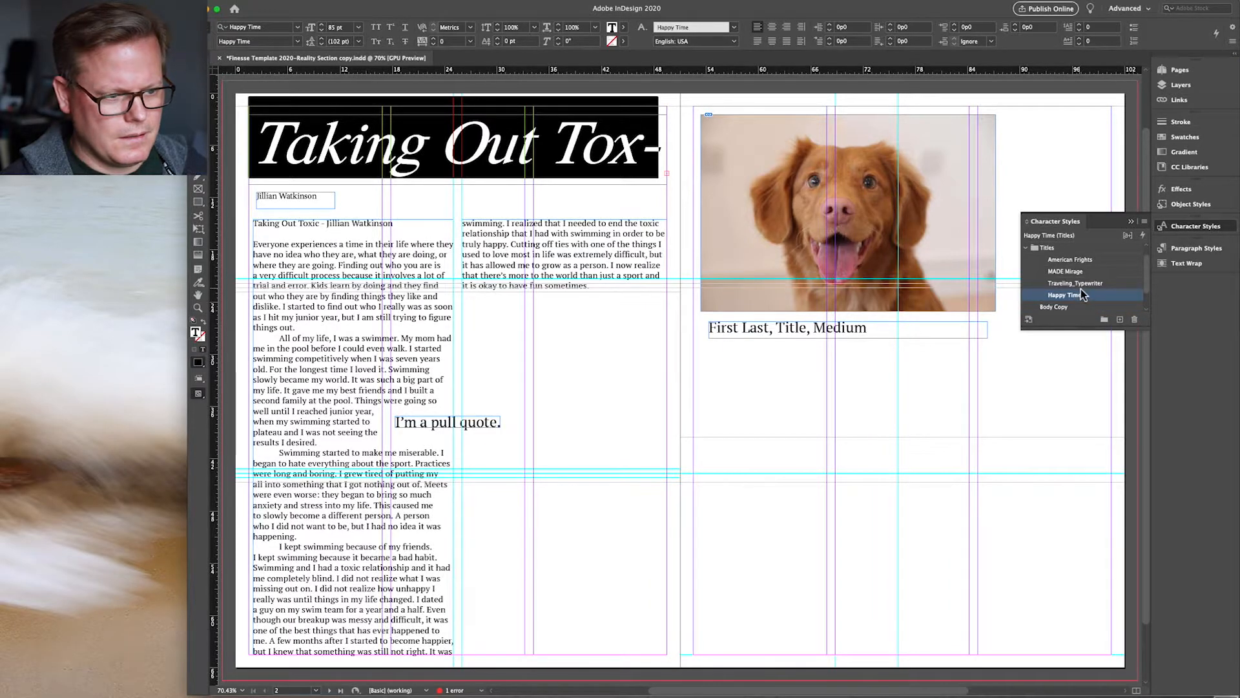
pyautogui.click(1077, 260)
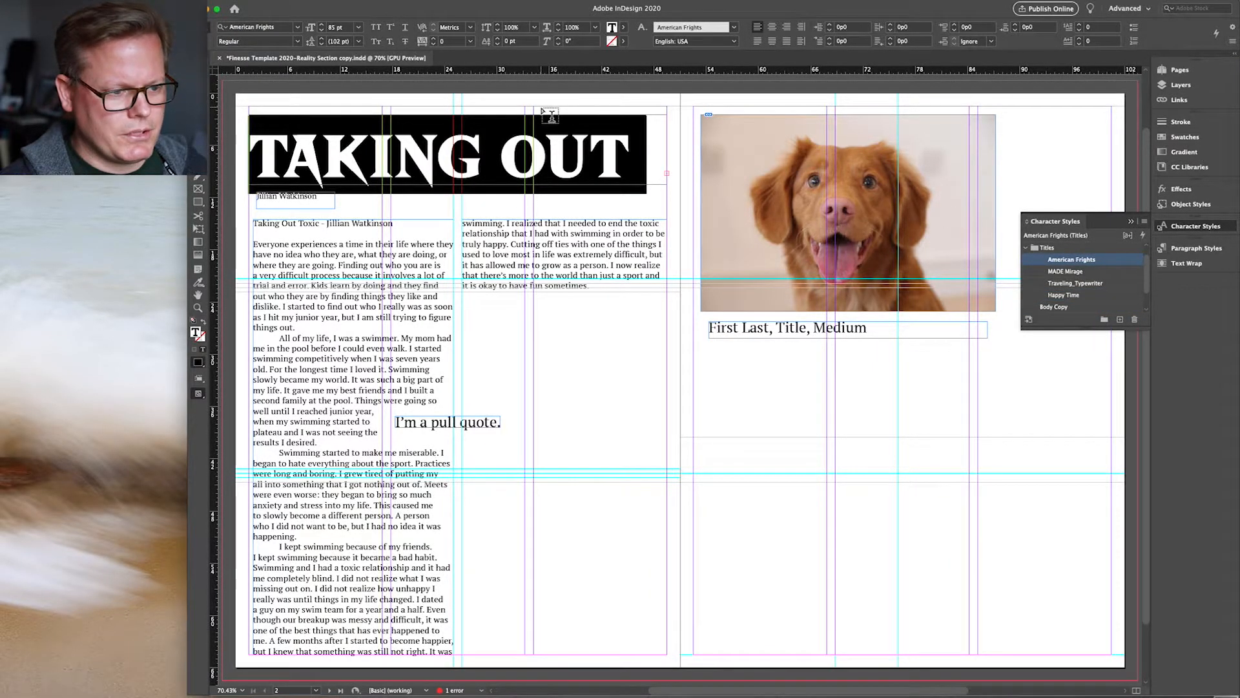
# Step: Lower the headline's font size step by step until TAKING OUT TOXIC fits on one line
pyautogui.click(321, 30)
pyautogui.click(322, 30)
pyautogui.click(321, 31)
pyautogui.click(322, 31)
pyautogui.click(323, 32)
pyautogui.click(322, 32)
pyautogui.click(323, 31)
pyautogui.click(322, 32)
pyautogui.click(323, 32)
pyautogui.click(323, 31)
pyautogui.click(323, 31)
pyautogui.click(323, 32)
pyautogui.click(323, 31)
pyautogui.click(322, 31)
pyautogui.click(322, 31)
pyautogui.click(322, 31)
pyautogui.click(322, 31)
pyautogui.click(323, 31)
pyautogui.click(323, 31)
pyautogui.click(322, 31)
pyautogui.click(372, 186)
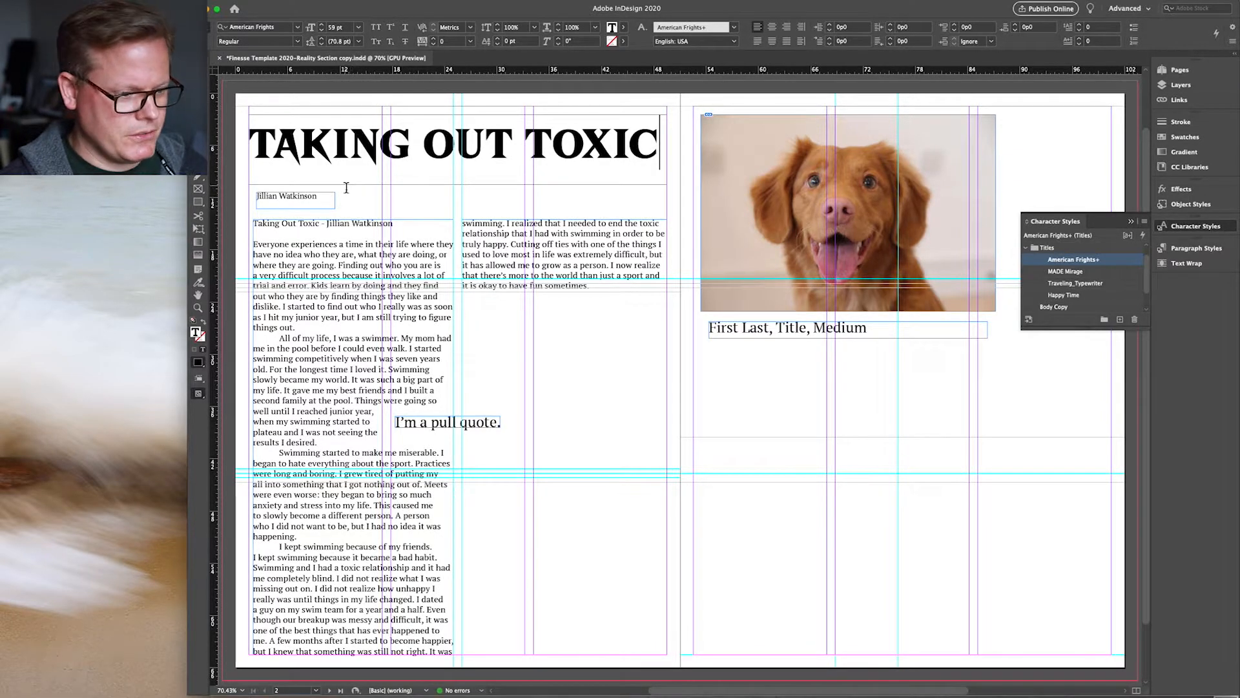
# Step: Apply the Credits character style to the byline and widen its frame to show the full name
pyautogui.moveTo(317, 196); pyautogui.dragTo(256, 196)
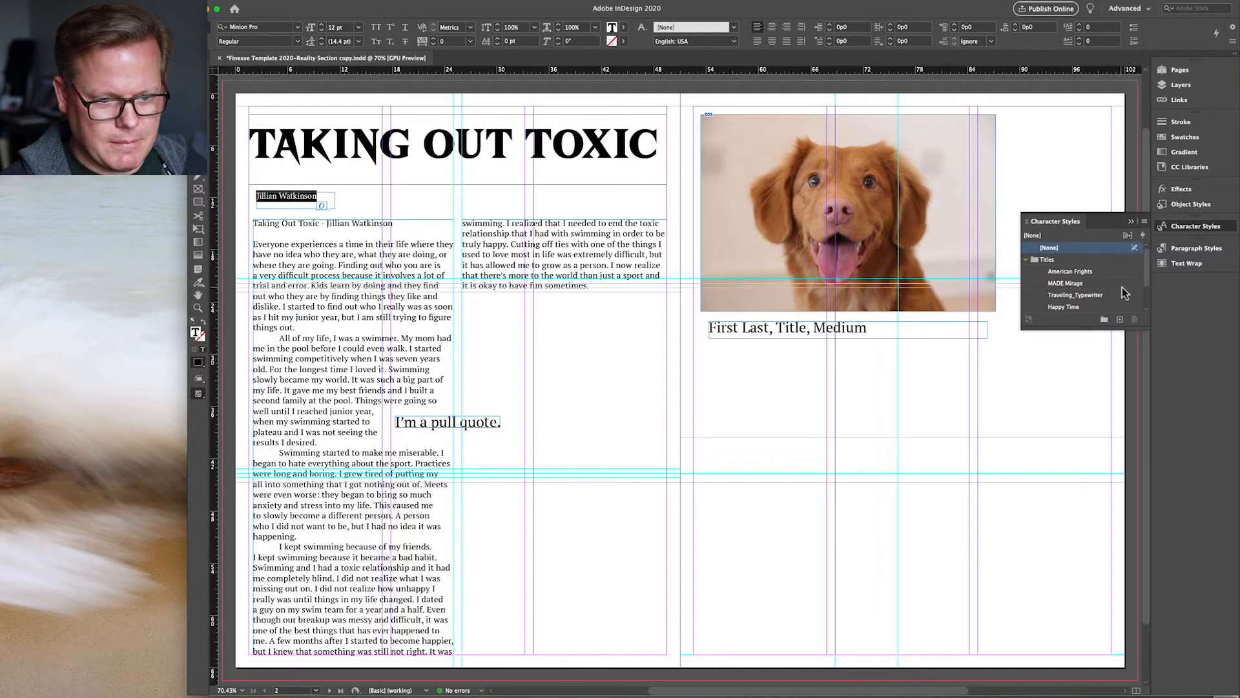
pyautogui.click(1034, 260)
pyautogui.click(1026, 260)
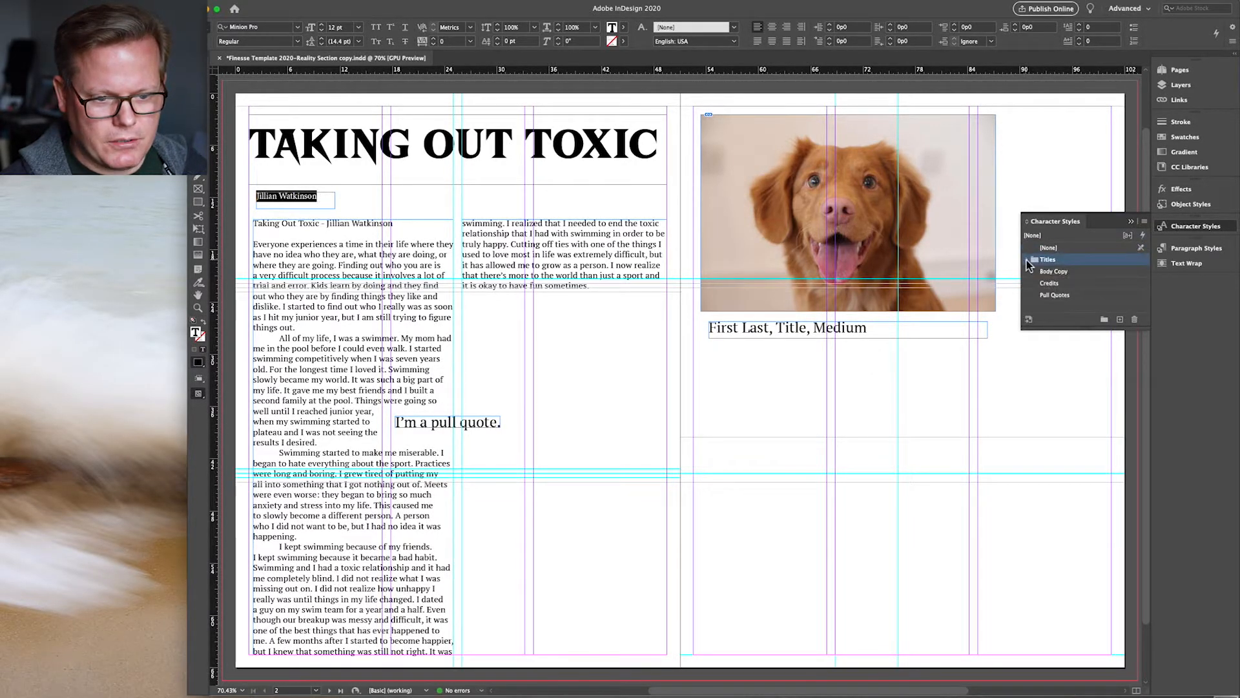
pyautogui.click(1051, 284)
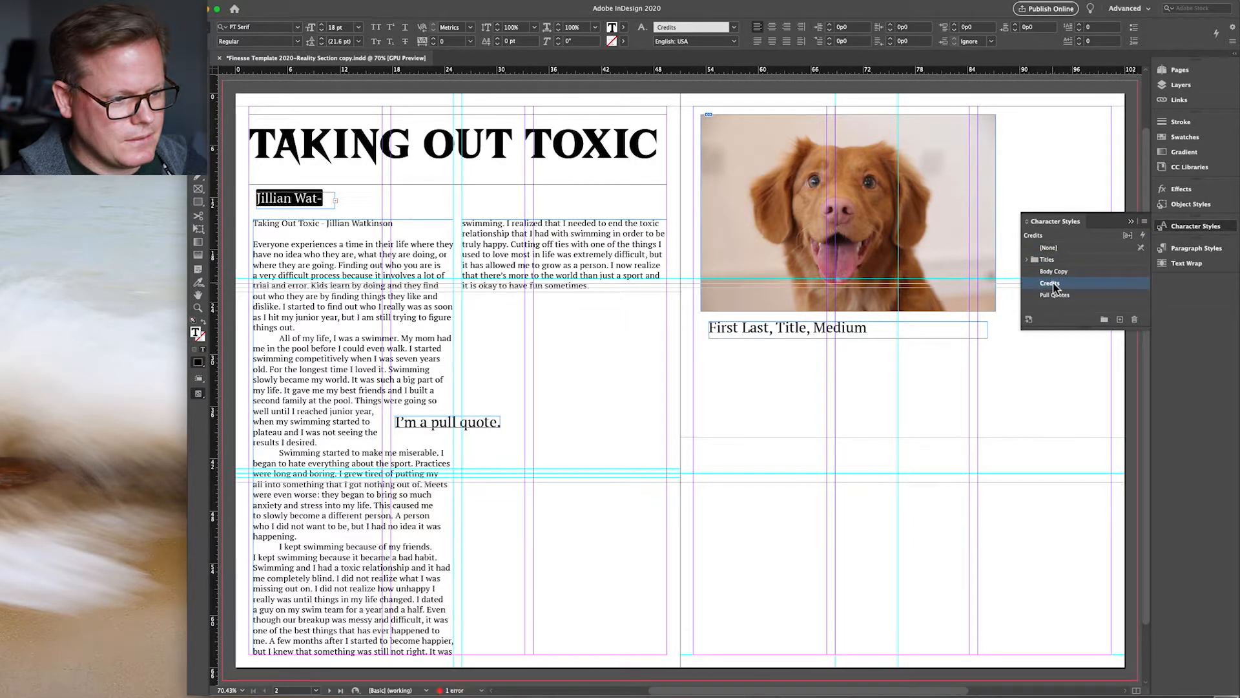
pyautogui.press('Escape')
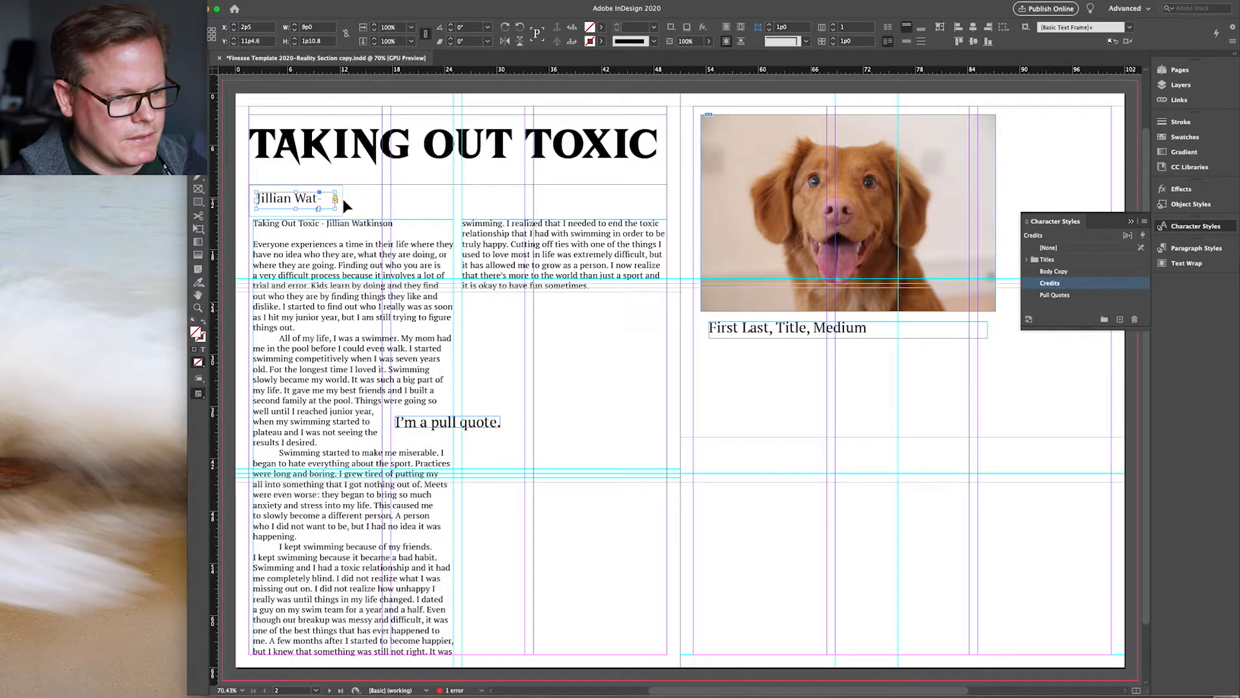
pyautogui.moveTo(335, 208); pyautogui.dragTo(386, 211)
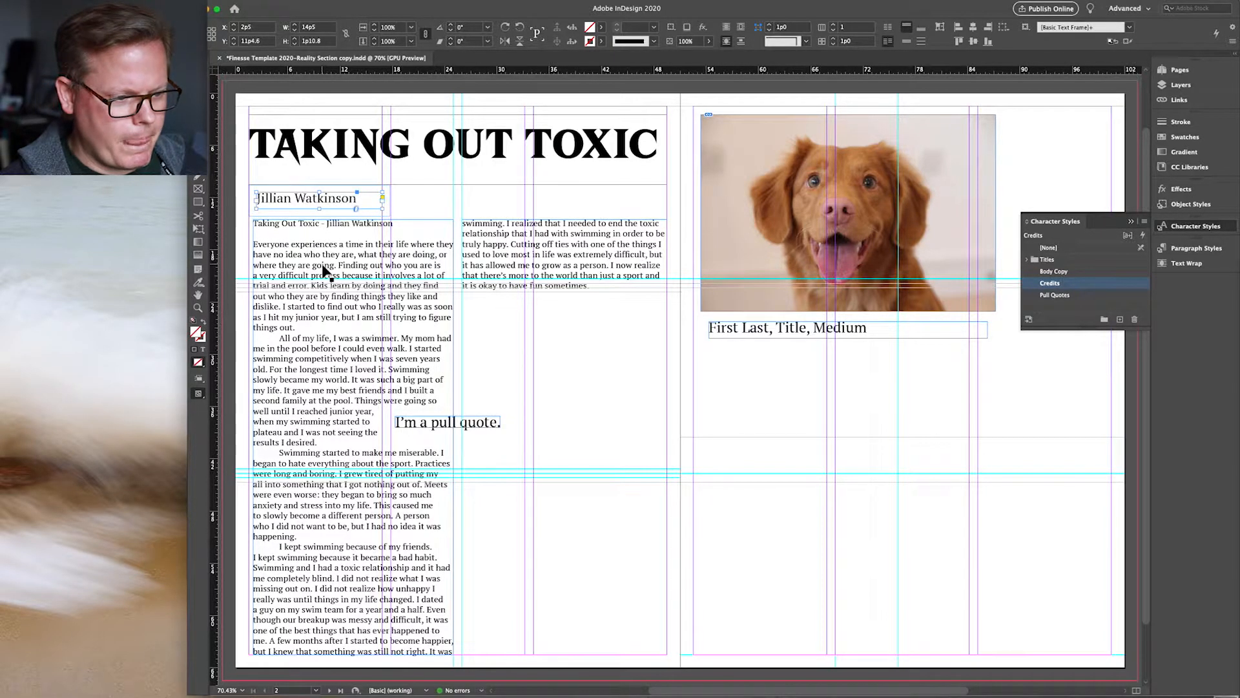
# Step: Delete the duplicate title-and-author line at the top of the body text
pyautogui.doubleClick(398, 231)
pyautogui.moveTo(398, 231); pyautogui.dragTo(218, 230)
pyautogui.press('BackSpace')
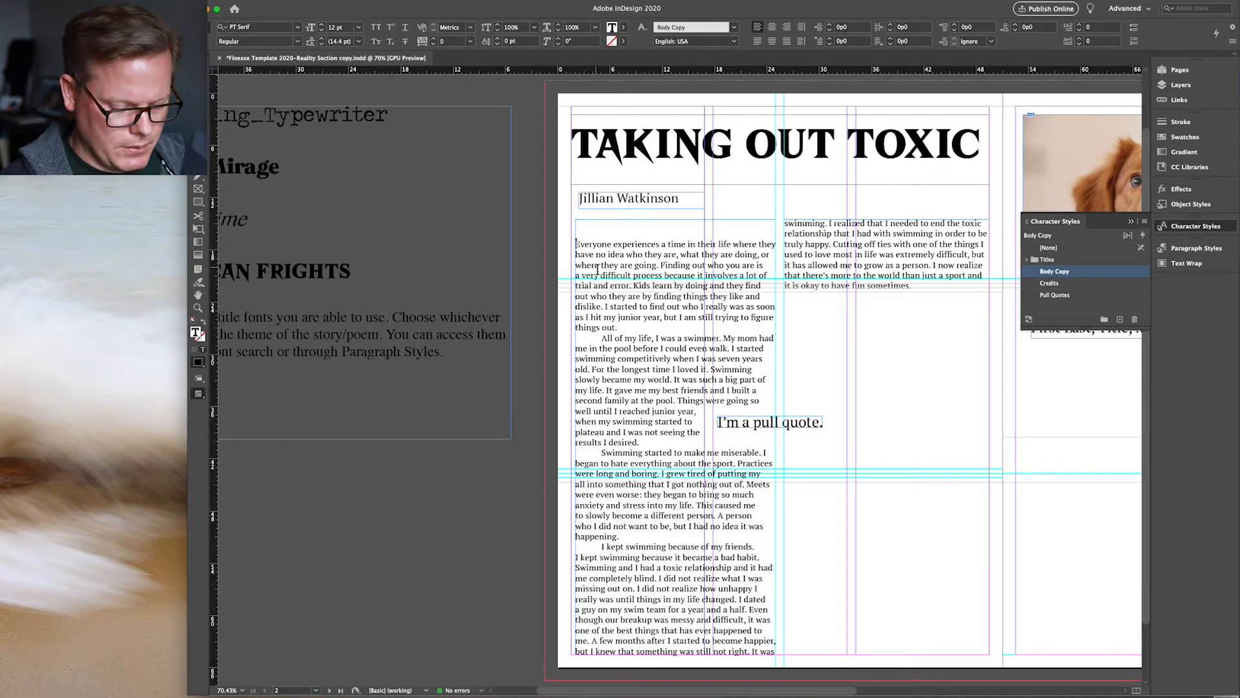
# Step: Remove the leftover empty line above the body story and deselect it
pyautogui.press('BackSpace')
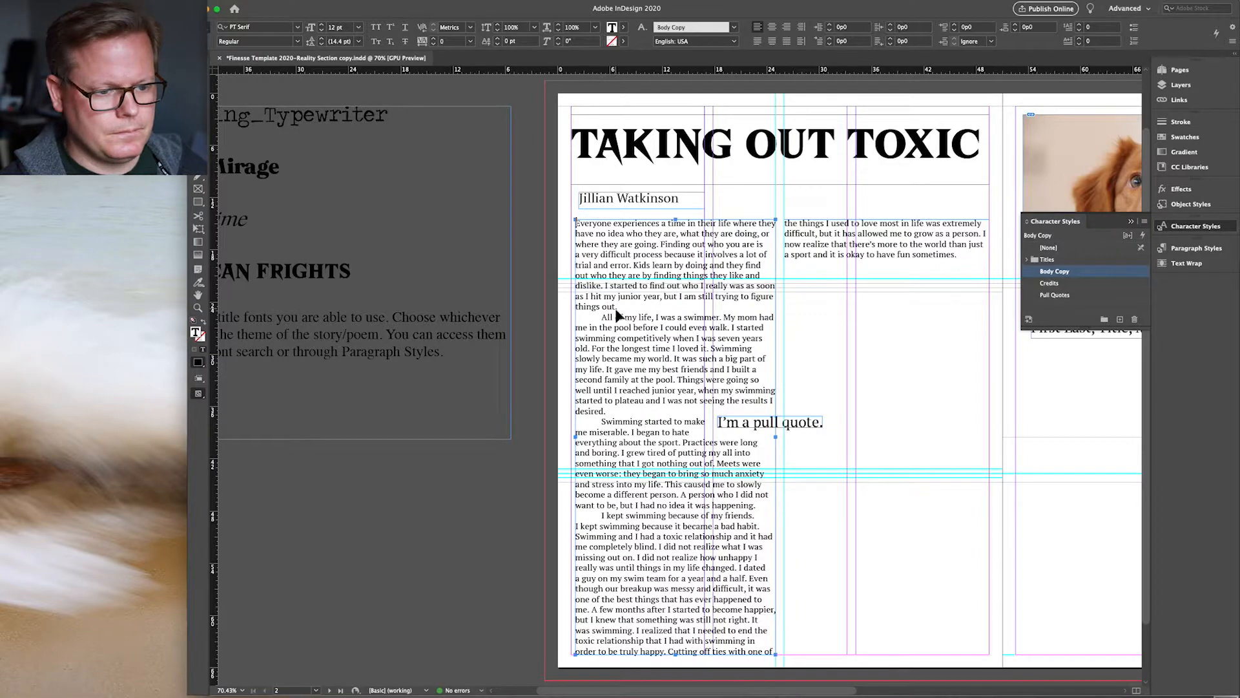
pyautogui.hotkey('ctrl', 'a')
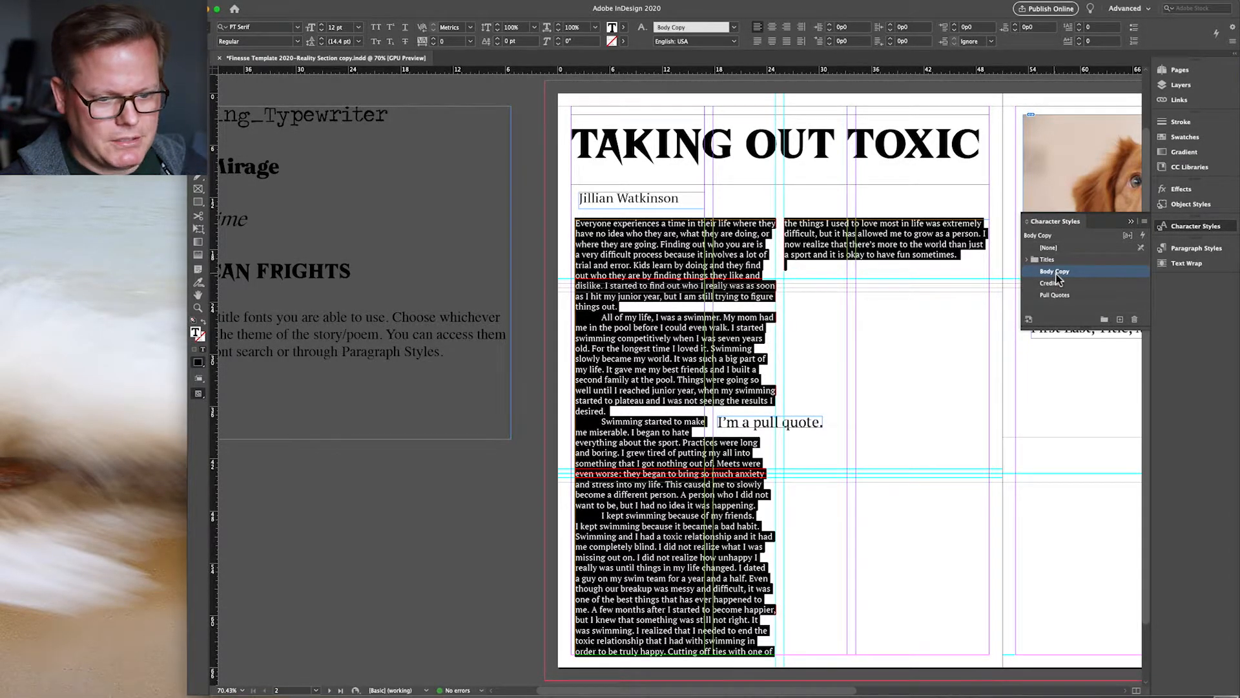
pyautogui.click(822, 299)
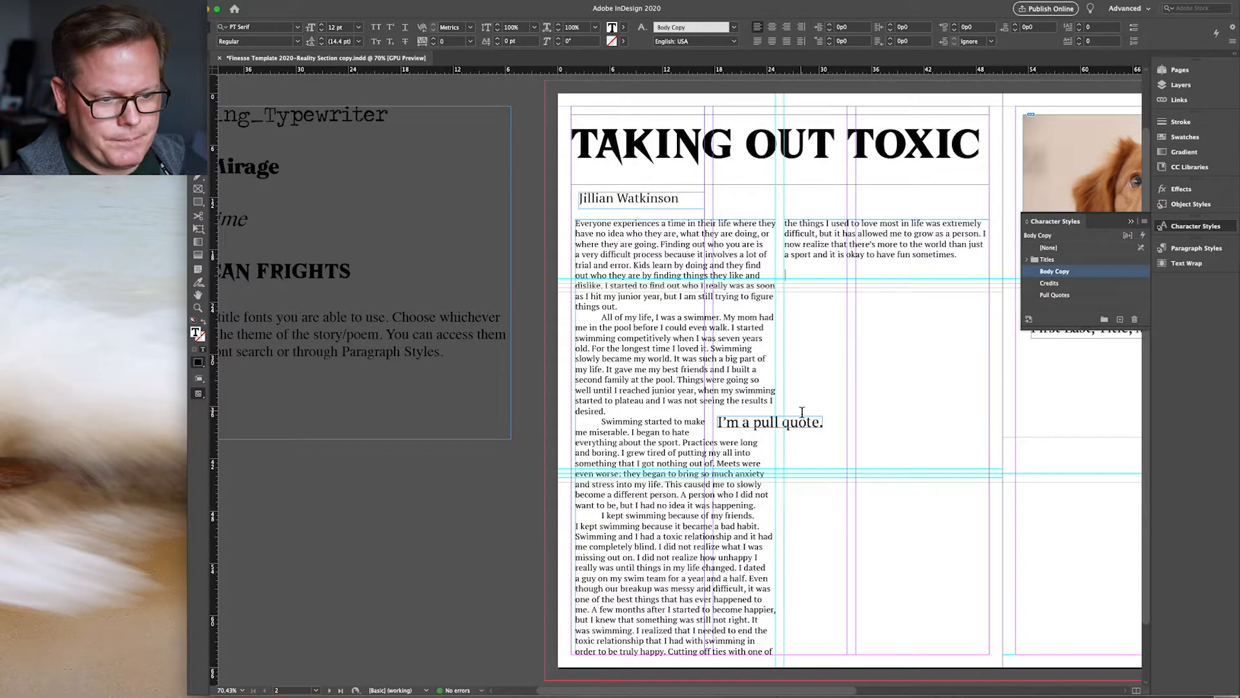
# Step: Replace the 'I'm a pull quote.' placeholder, starting the new quote with 'S'
pyautogui.hscroll(5, 802, 411)
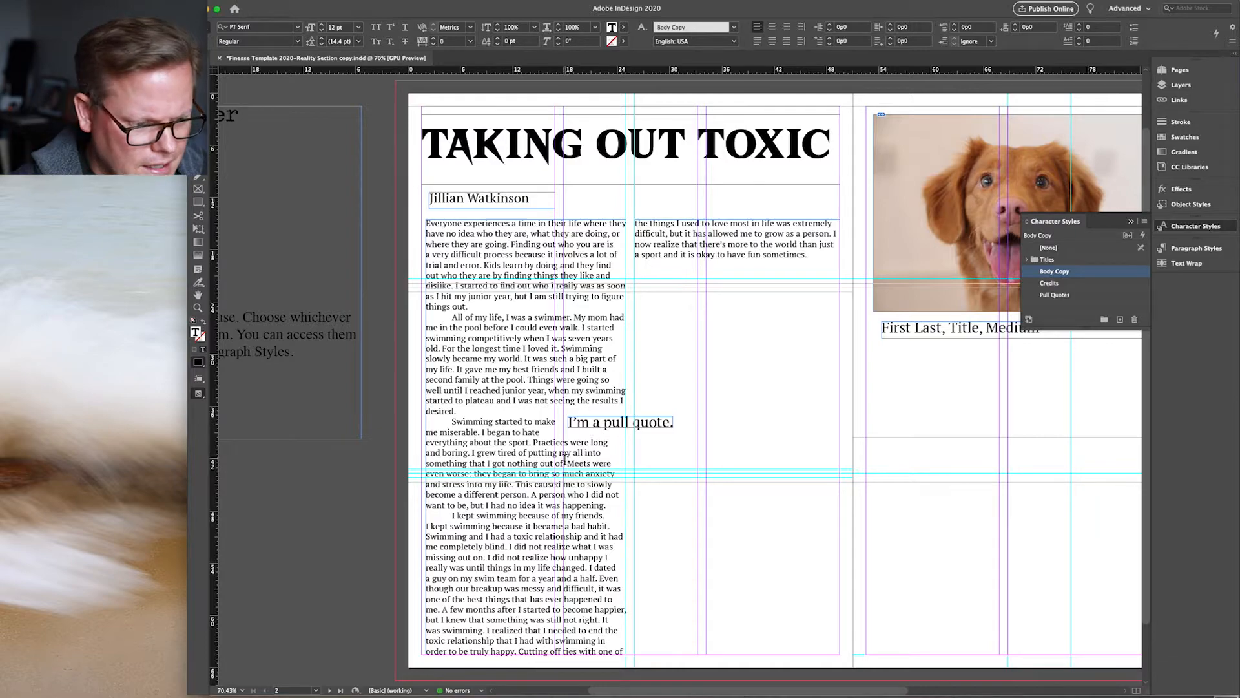
pyautogui.tripleClick(595, 425)
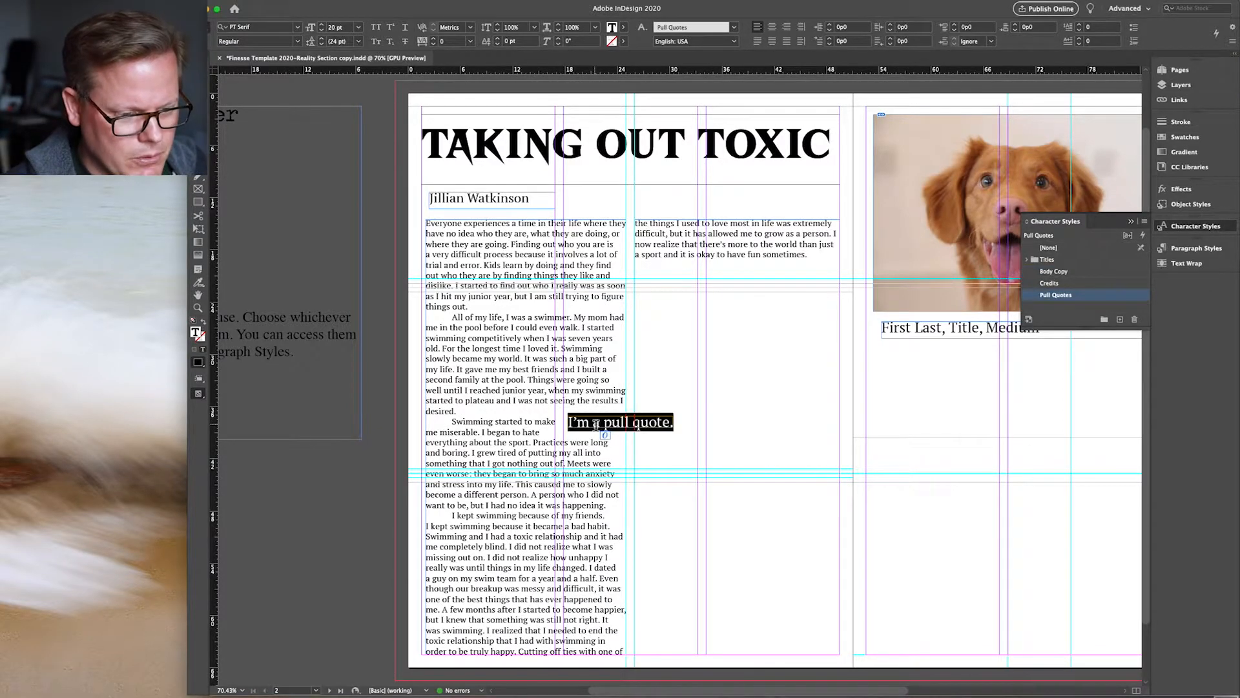
pyautogui.write('Swimming')
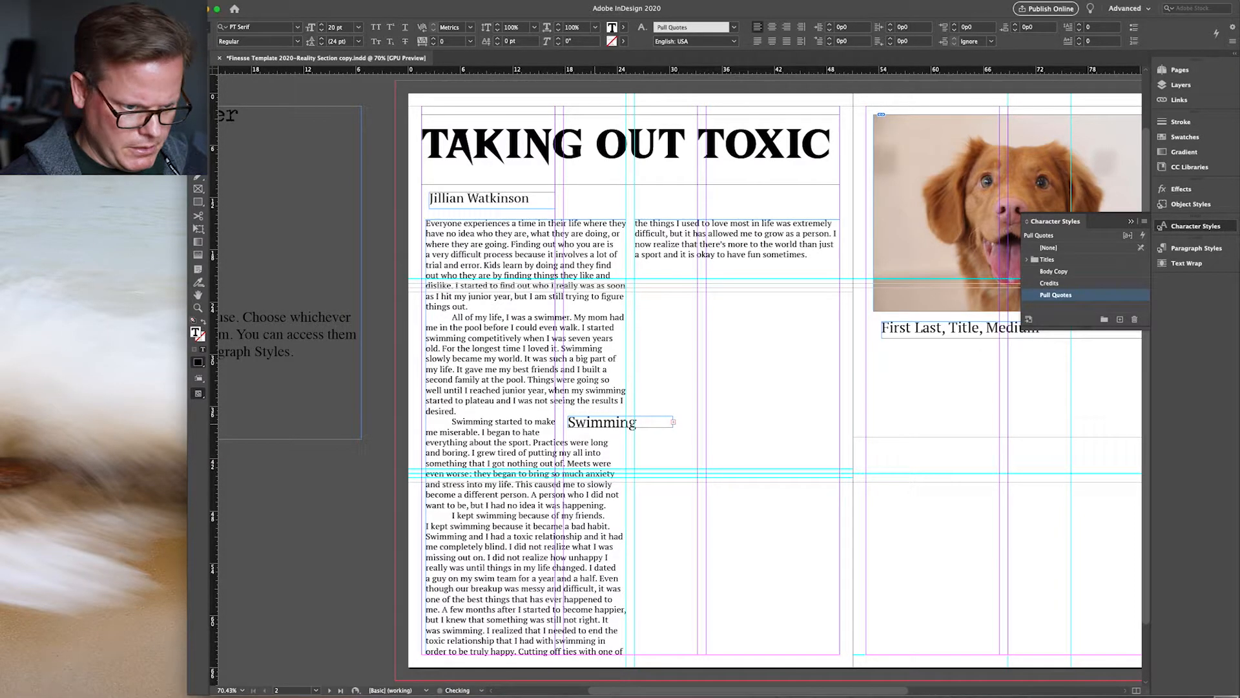
# Step: Fit the pull quote frame to its content, then widen it so the text rewraps
pyautogui.press('Escape')
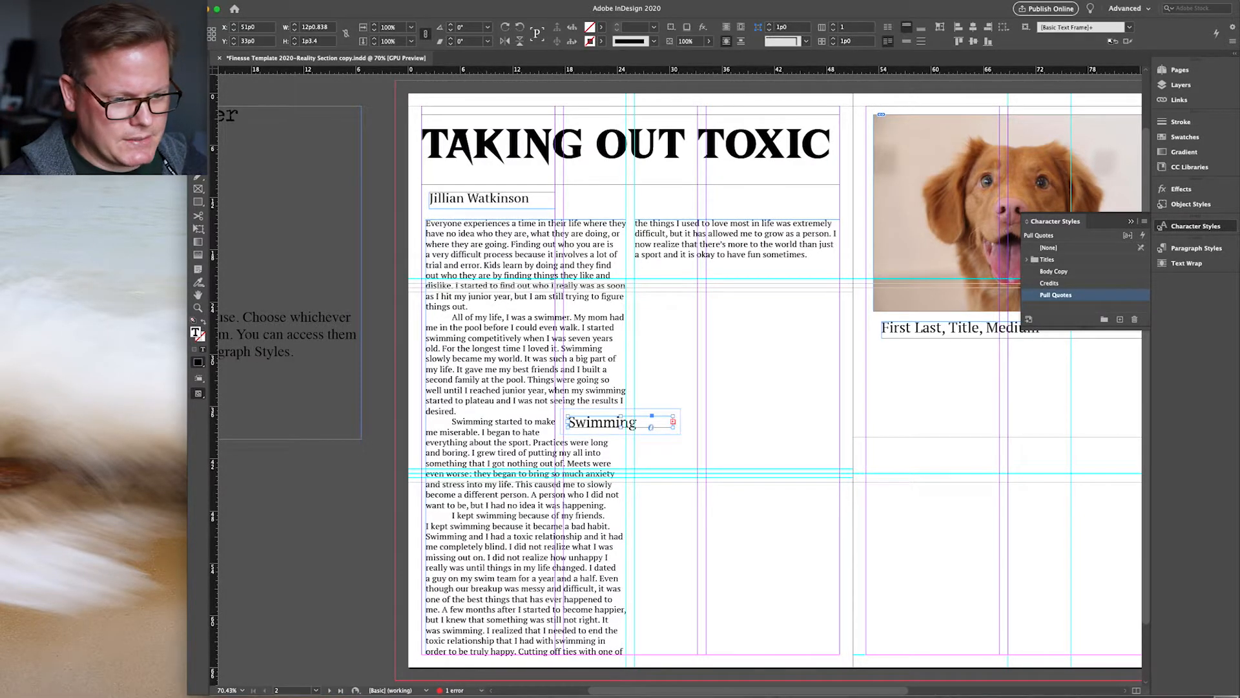
pyautogui.rightClick(636, 427)
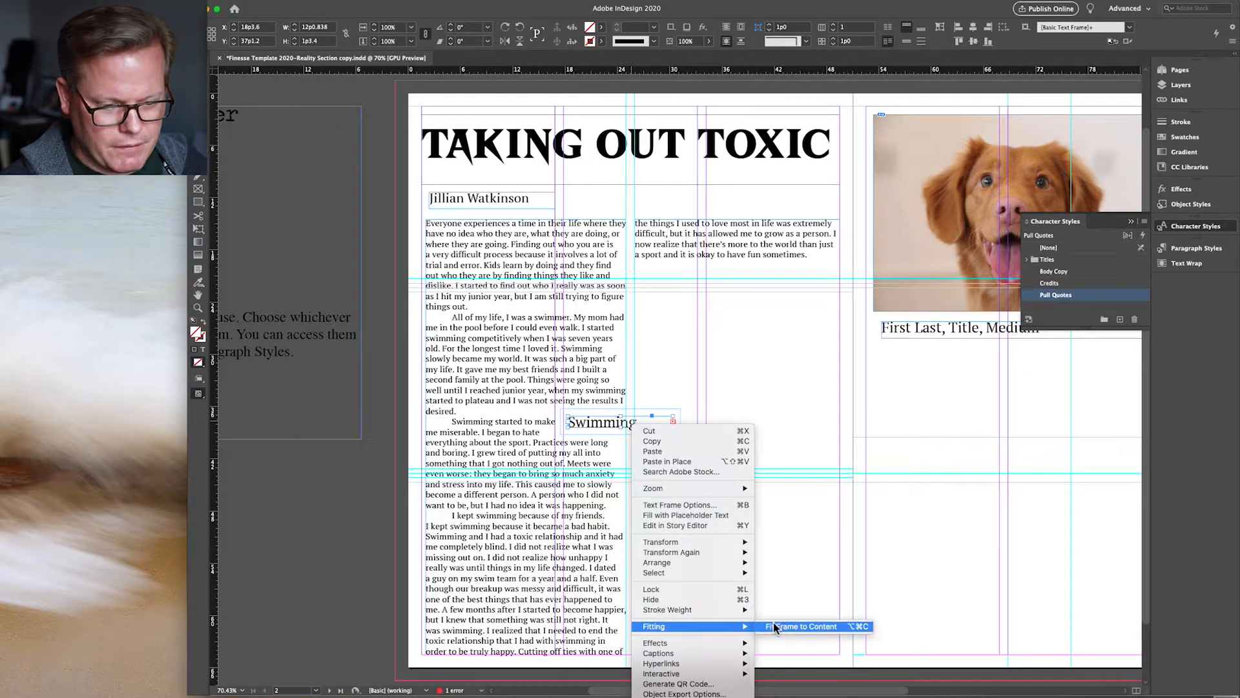
pyautogui.click(776, 628)
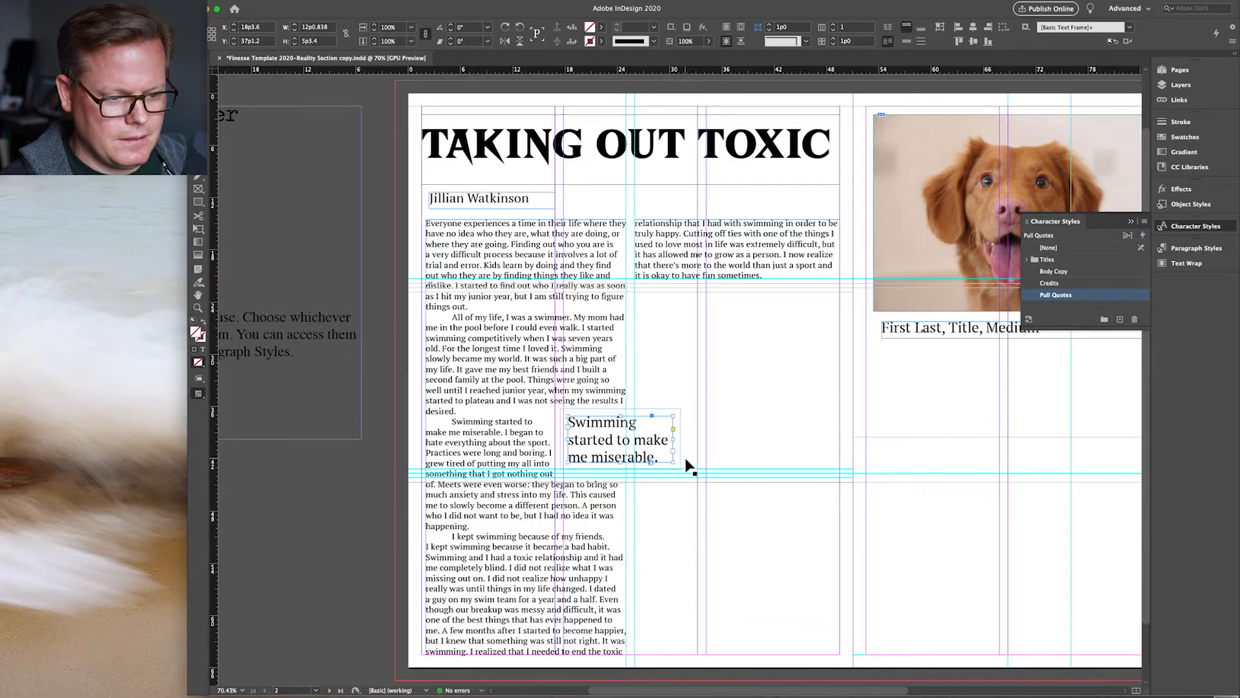
pyautogui.moveTo(676, 444); pyautogui.dragTo(699, 443)
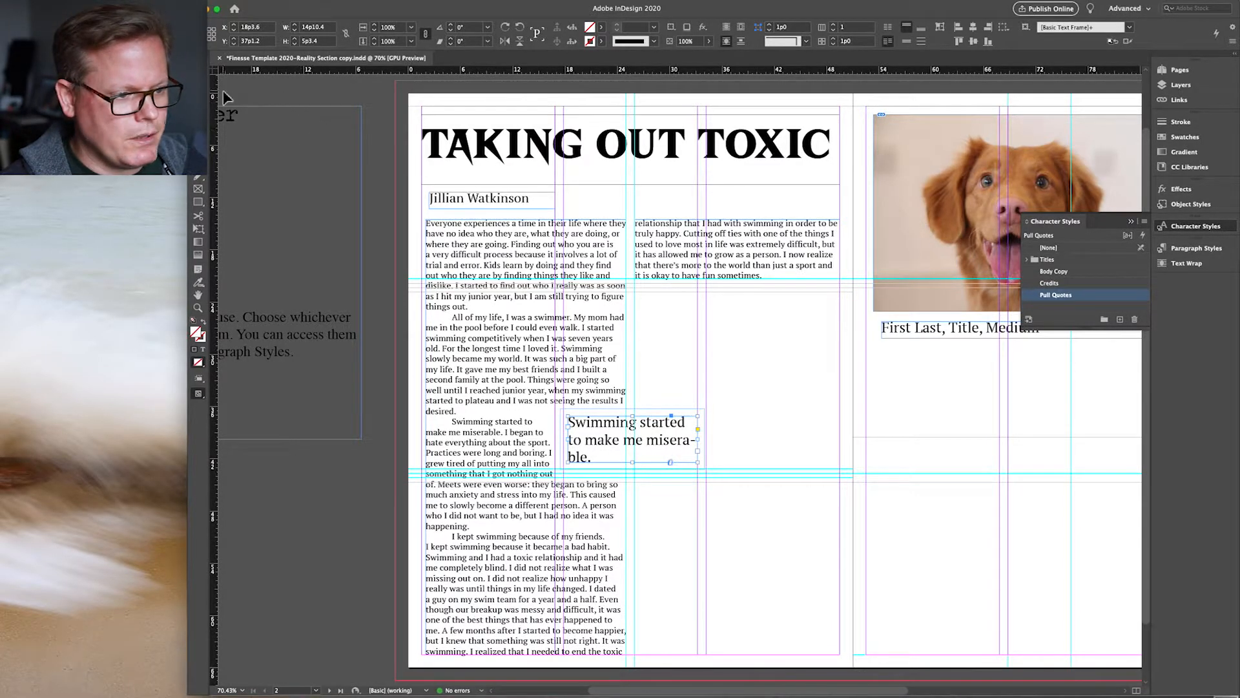
# Step: Turn off hyphenation for the entire pull quote so 'miserable' stays whole
pyautogui.doubleClick(601, 426)
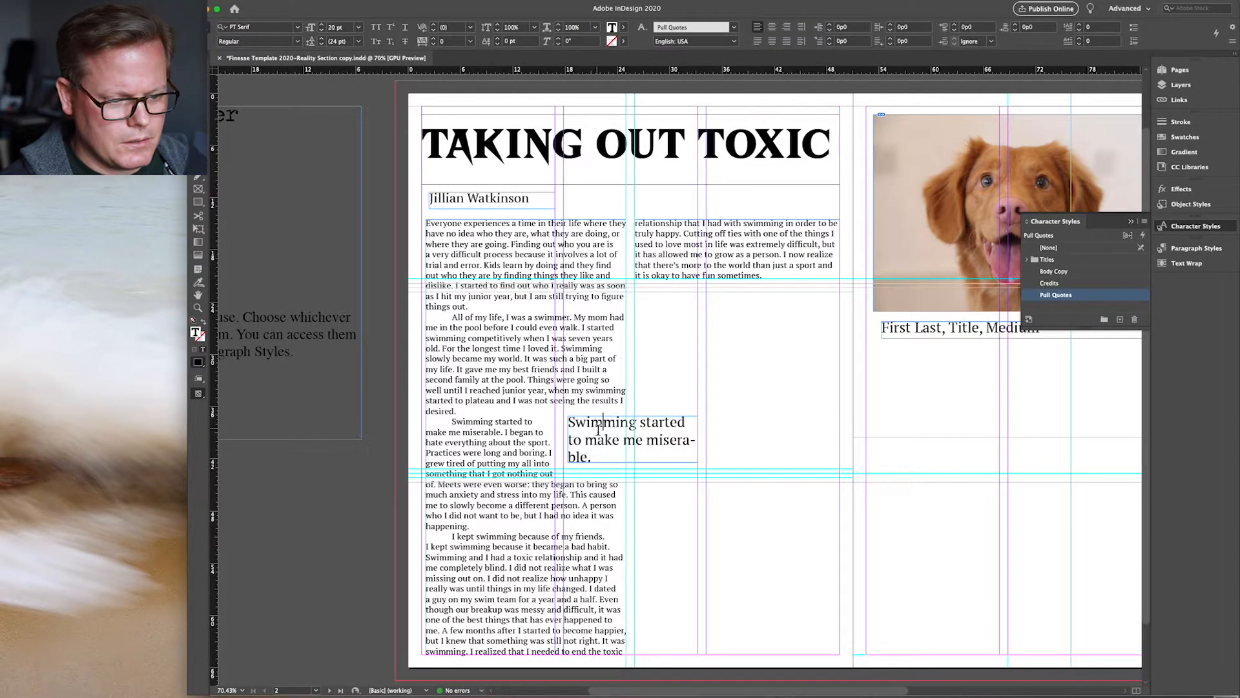
pyautogui.press('super+a')
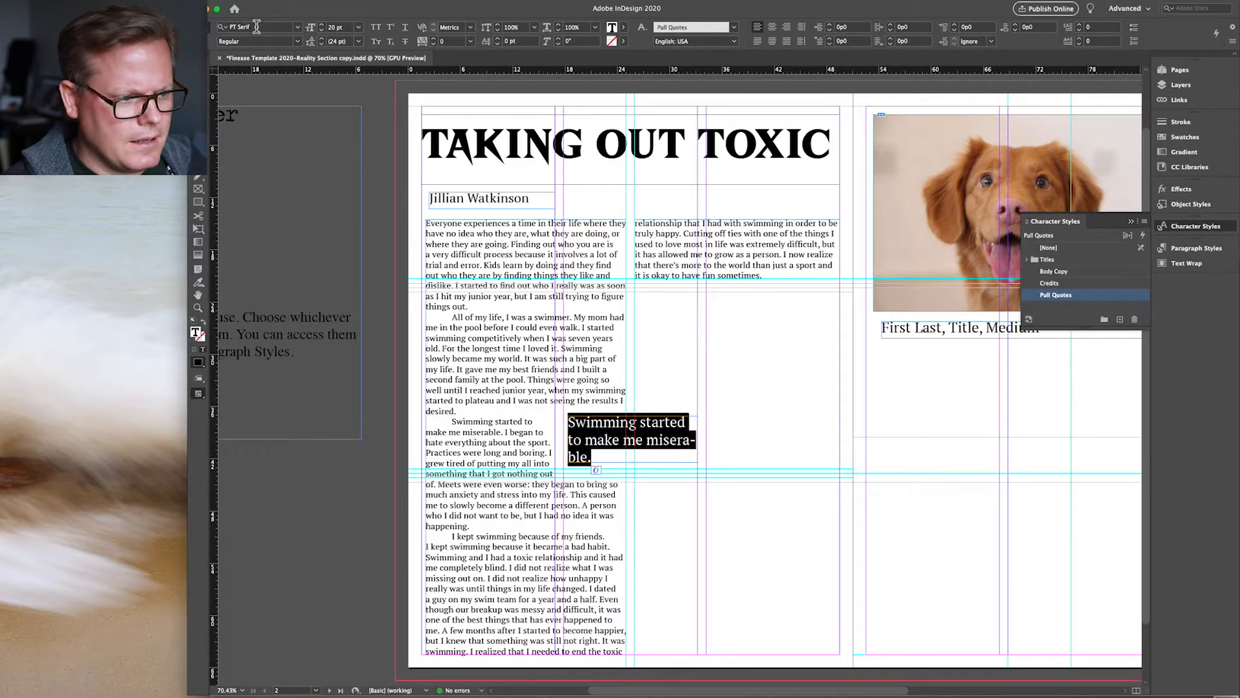
pyautogui.click(210, 44)
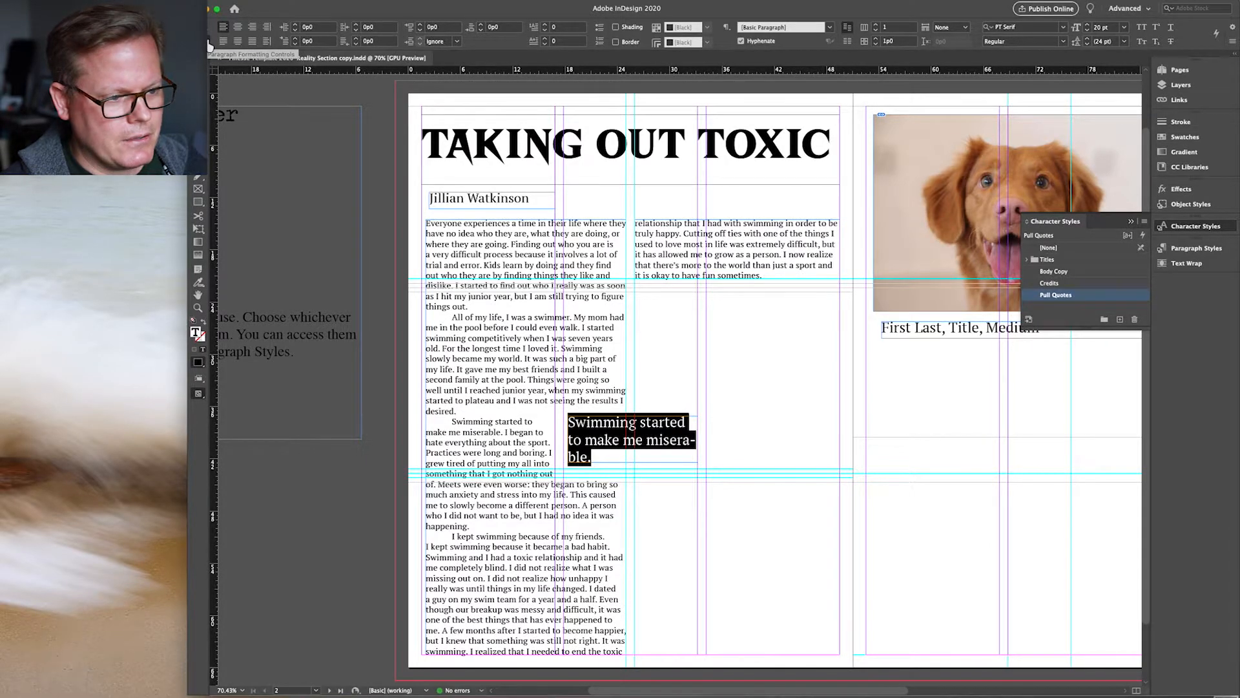
pyautogui.click(741, 42)
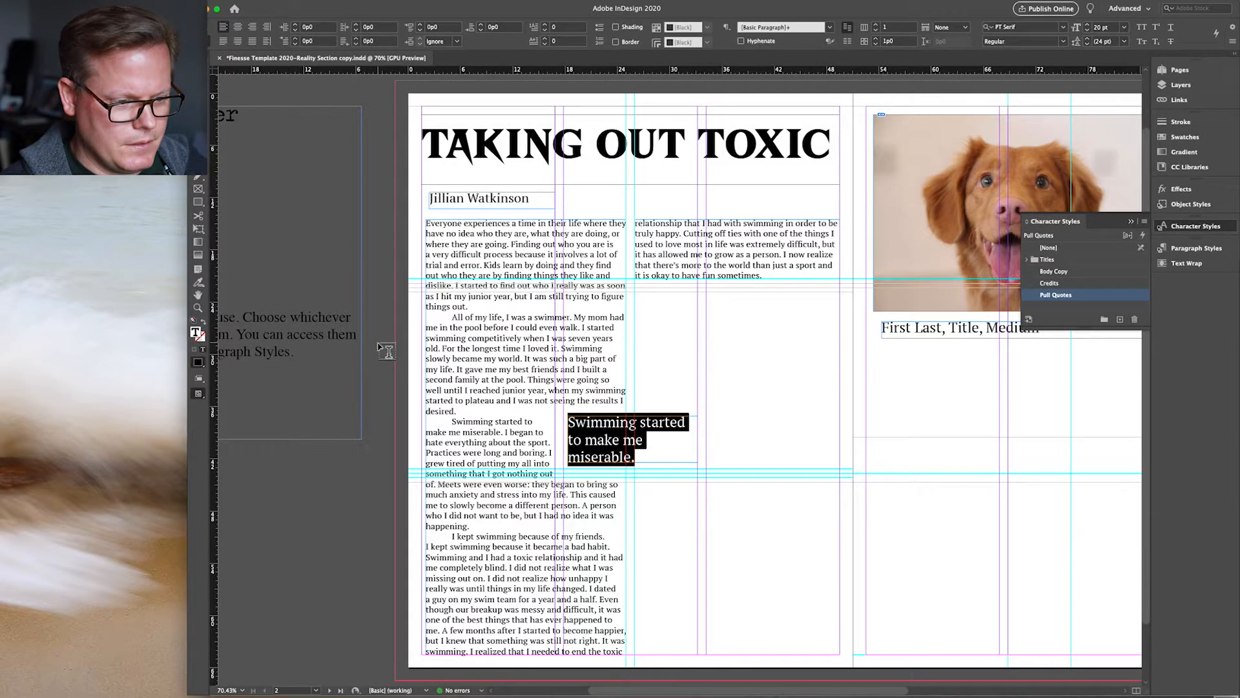
pyautogui.press('Escape')
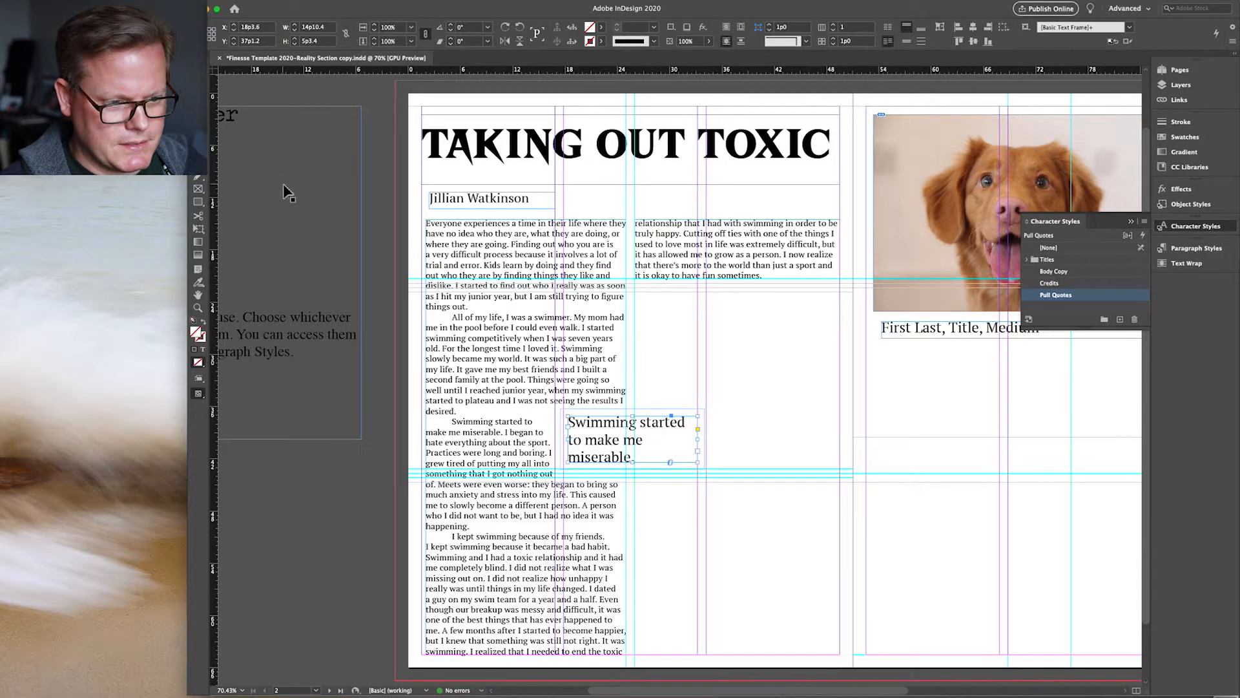
# Step: Move the pull quote frame higher on the page and nudge the dog photo slightly up
pyautogui.hscroll(3, 566, 343)
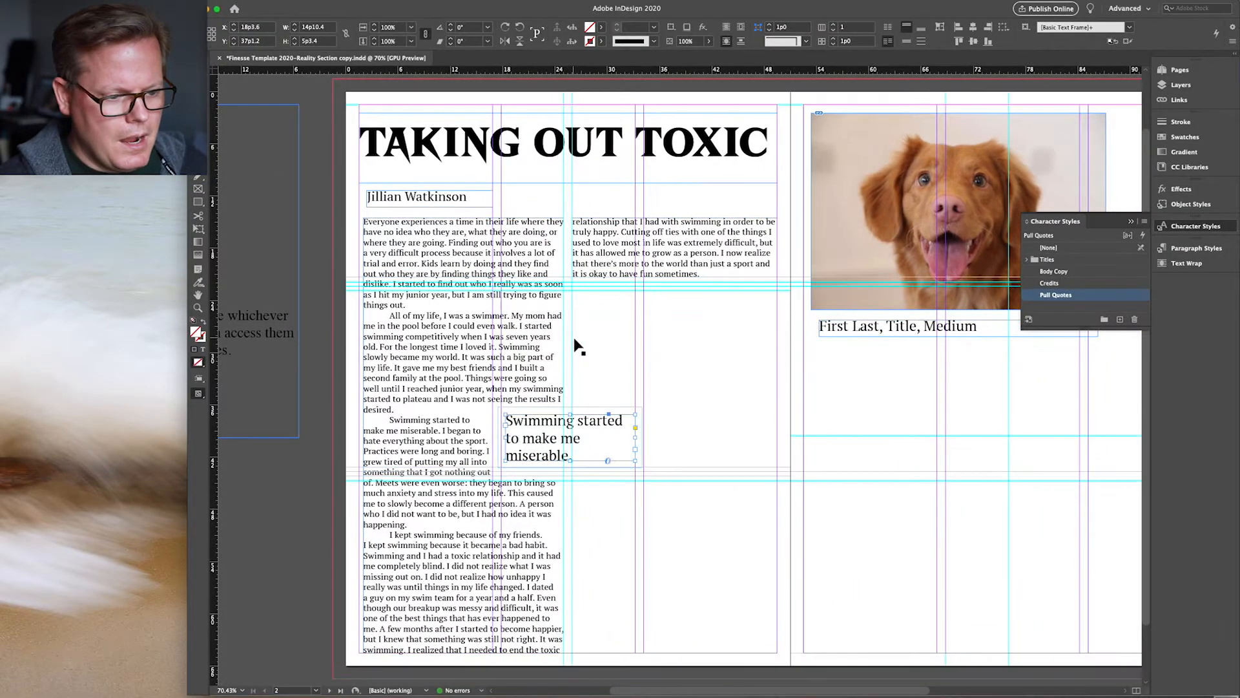
pyautogui.moveTo(576, 436); pyautogui.dragTo(575, 411)
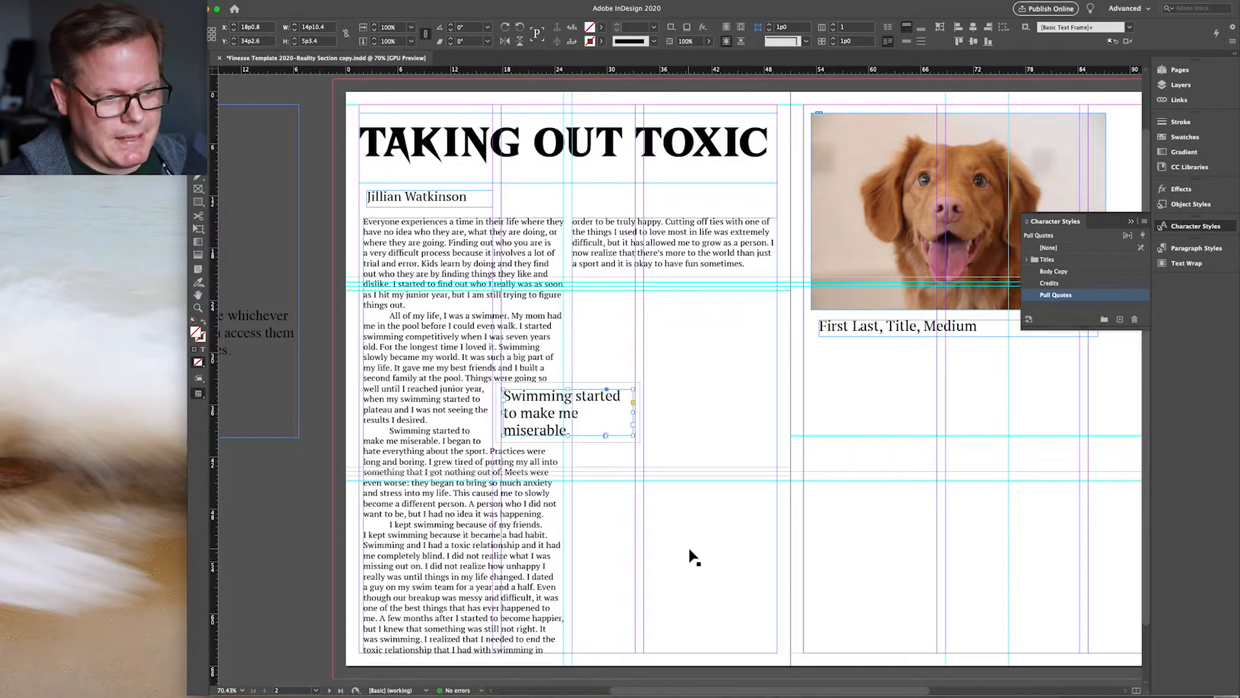
pyautogui.hscroll(5, 695, 552)
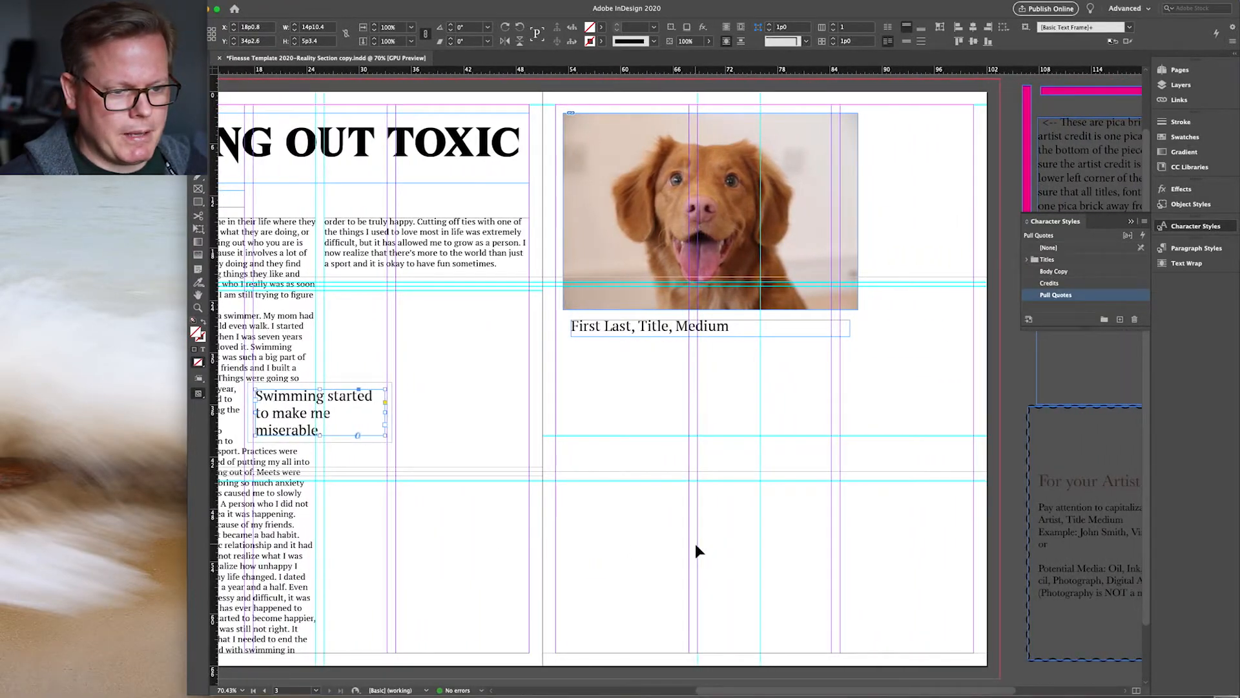
pyautogui.press('super+Tab')
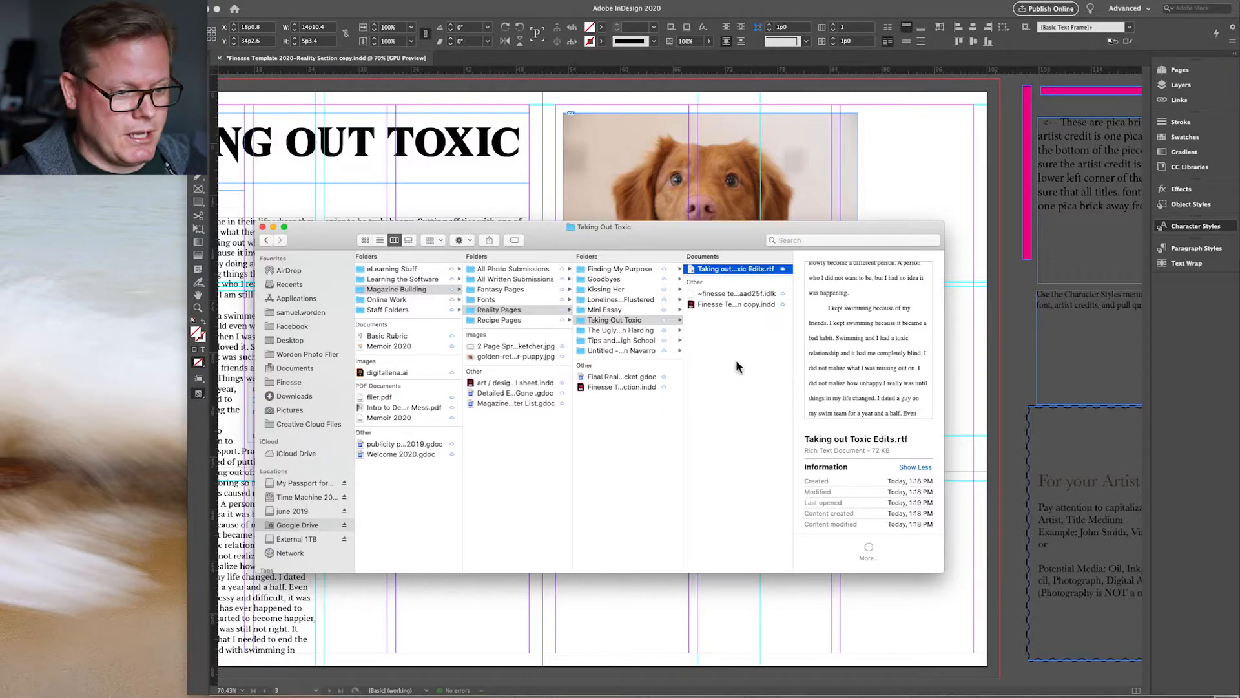
pyautogui.press('super+Tab')
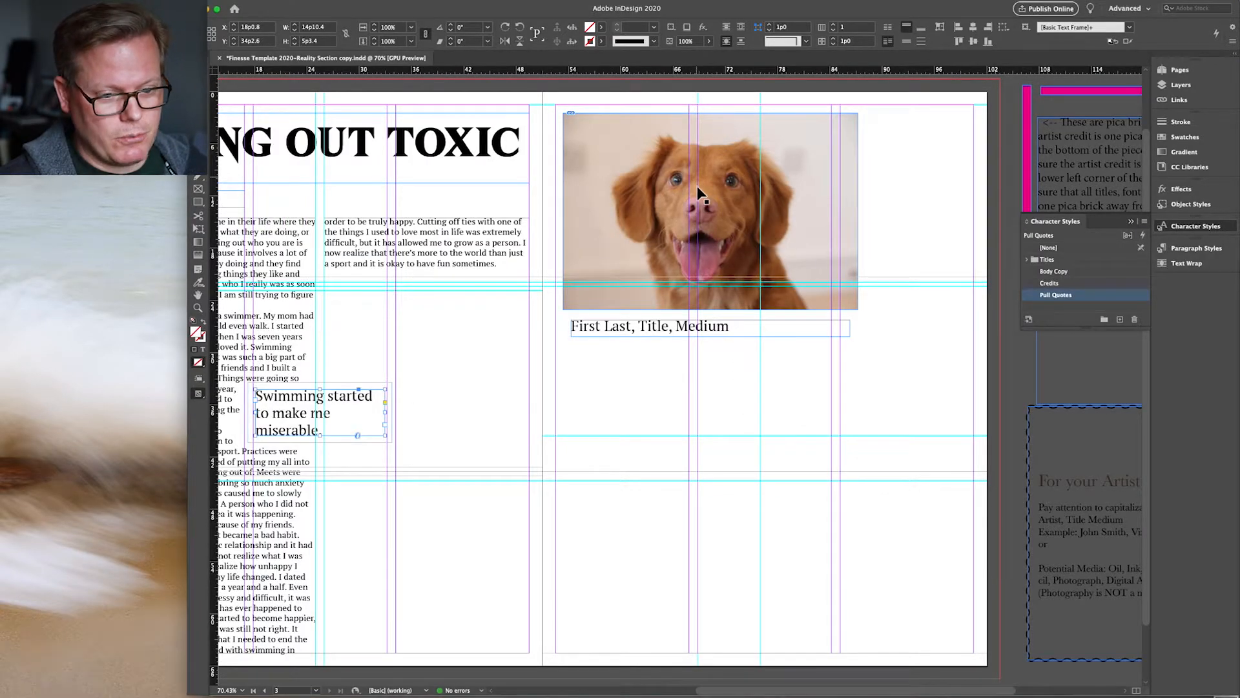
pyautogui.click(712, 214)
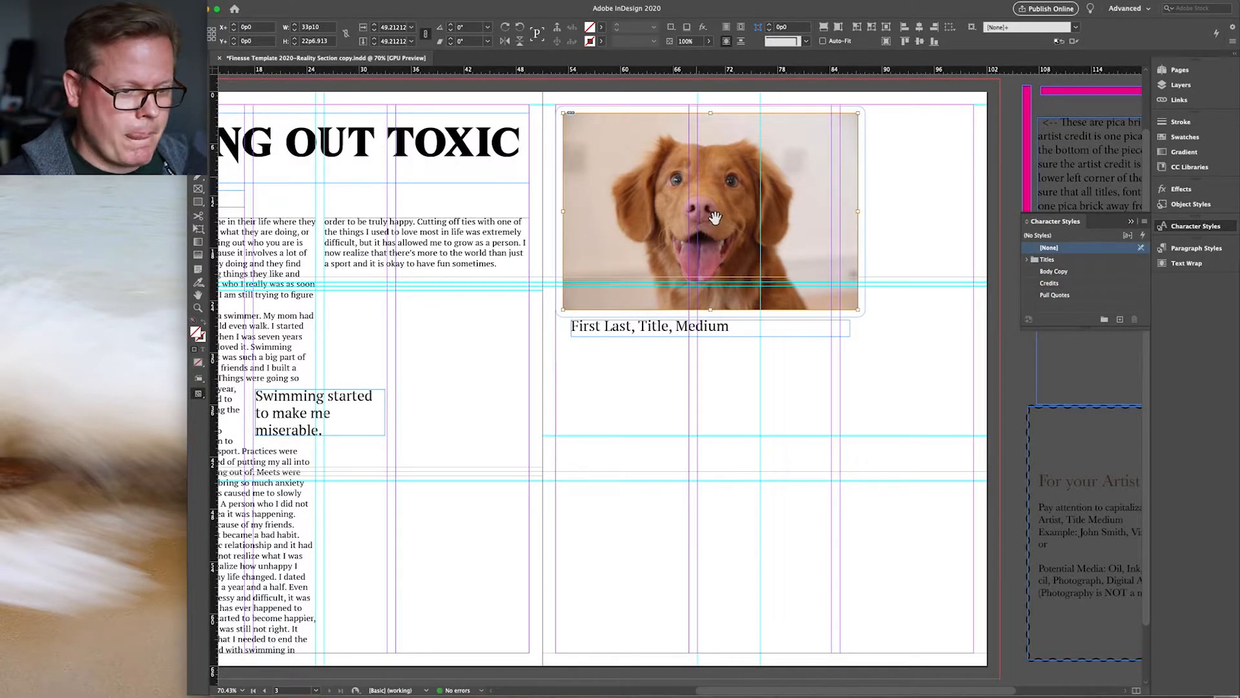
pyautogui.moveTo(759, 217); pyautogui.dragTo(759, 213)
# Step: Reposition the pull quote up and left in the first column and nudge the dog photo again
pyautogui.hscroll(-5, 594, 331)
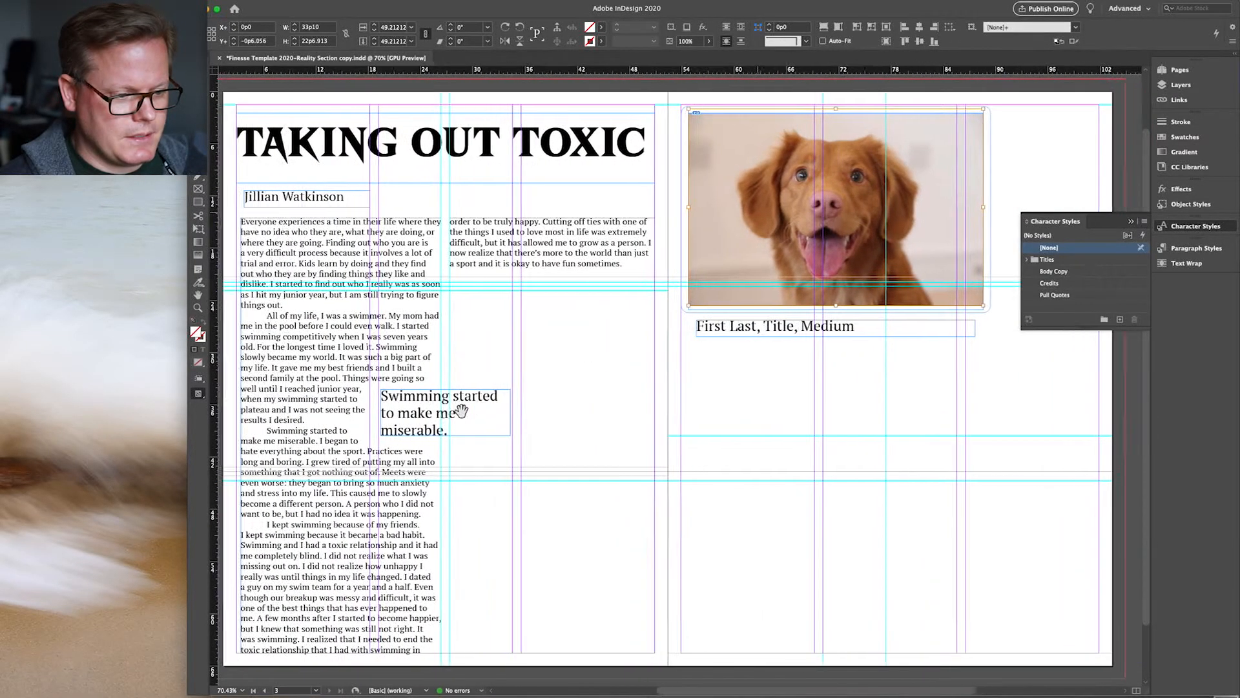
pyautogui.moveTo(513, 413); pyautogui.dragTo(405, 387)
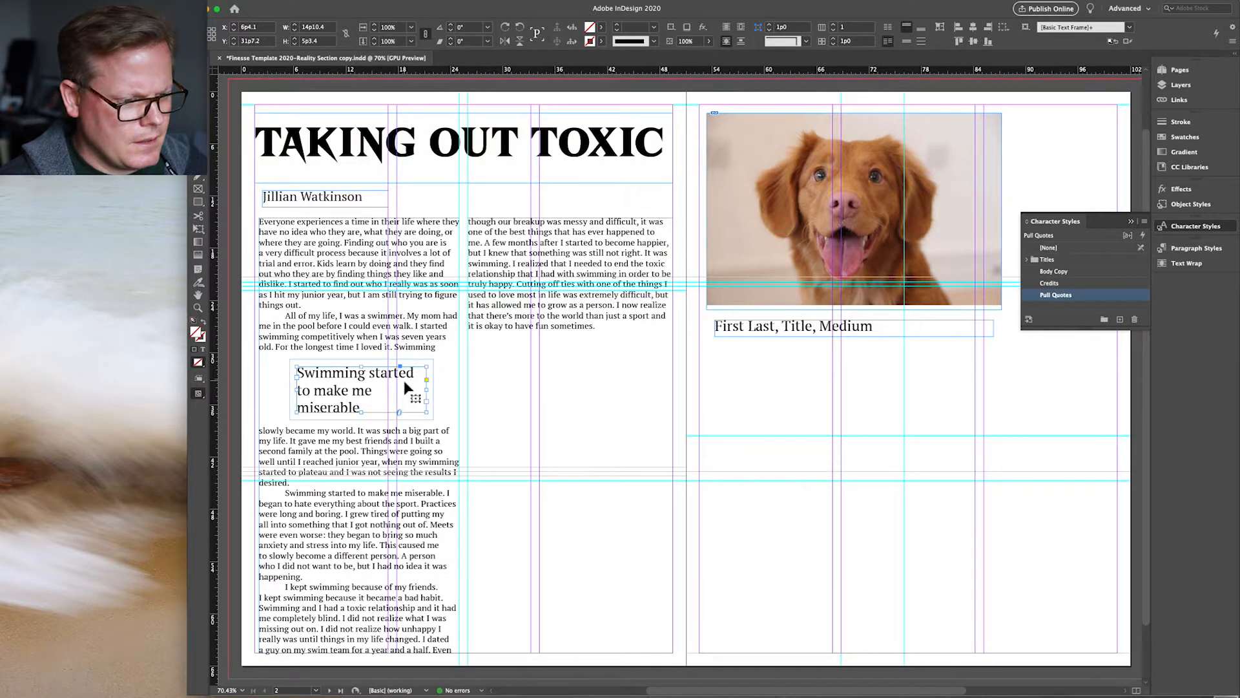
pyautogui.moveTo(406, 388)
pyautogui.mouseDown()
pyautogui.moveTo(420, 380)
pyautogui.moveTo(390, 375)
pyautogui.moveTo(404, 386)
pyautogui.mouseUp()
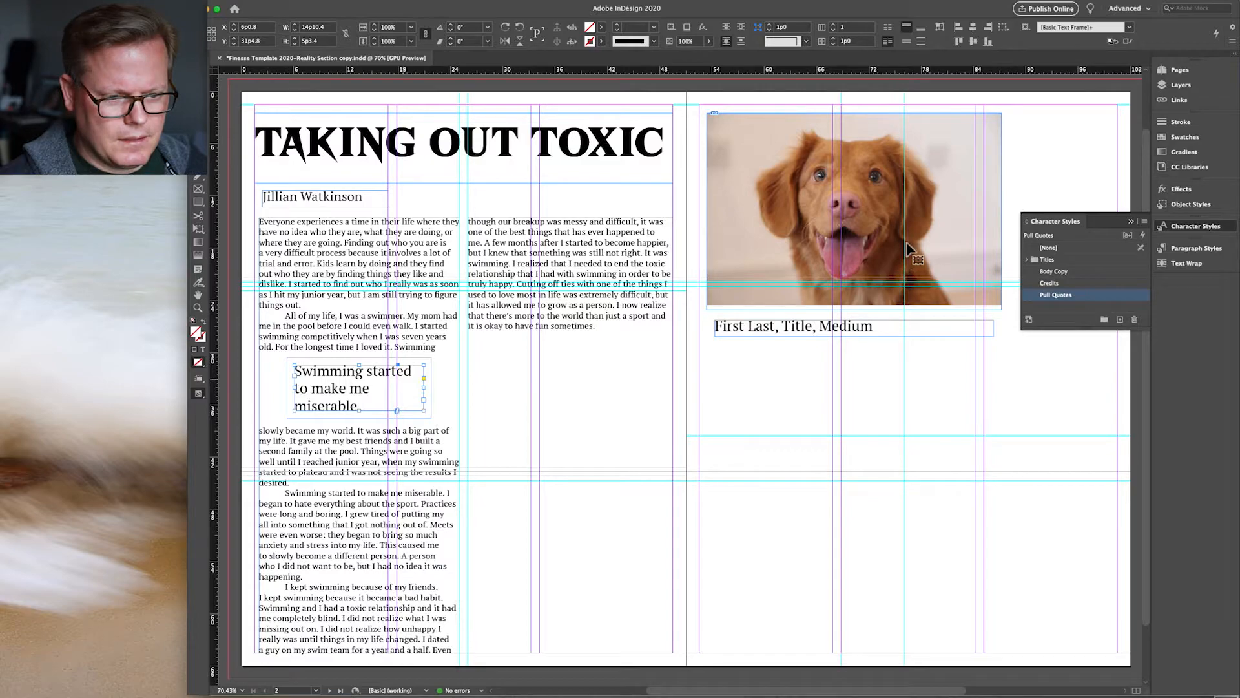
pyautogui.moveTo(879, 254)
pyautogui.mouseDown()
pyautogui.moveTo(893, 261)
pyautogui.moveTo(879, 249)
pyautogui.moveTo(880, 260)
pyautogui.mouseUp()
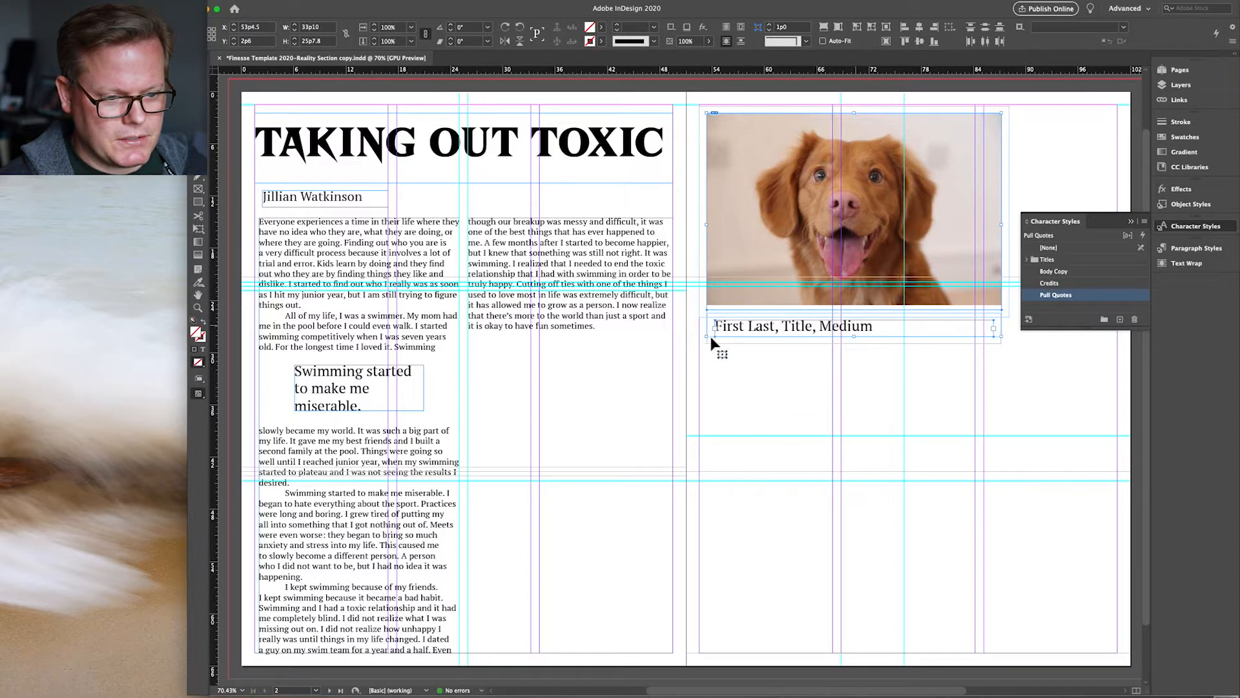
# Step: Enlarge the dog photo and caption group and reposition it lower and to the right
pyautogui.moveTo(709, 341); pyautogui.dragTo(545, 450)
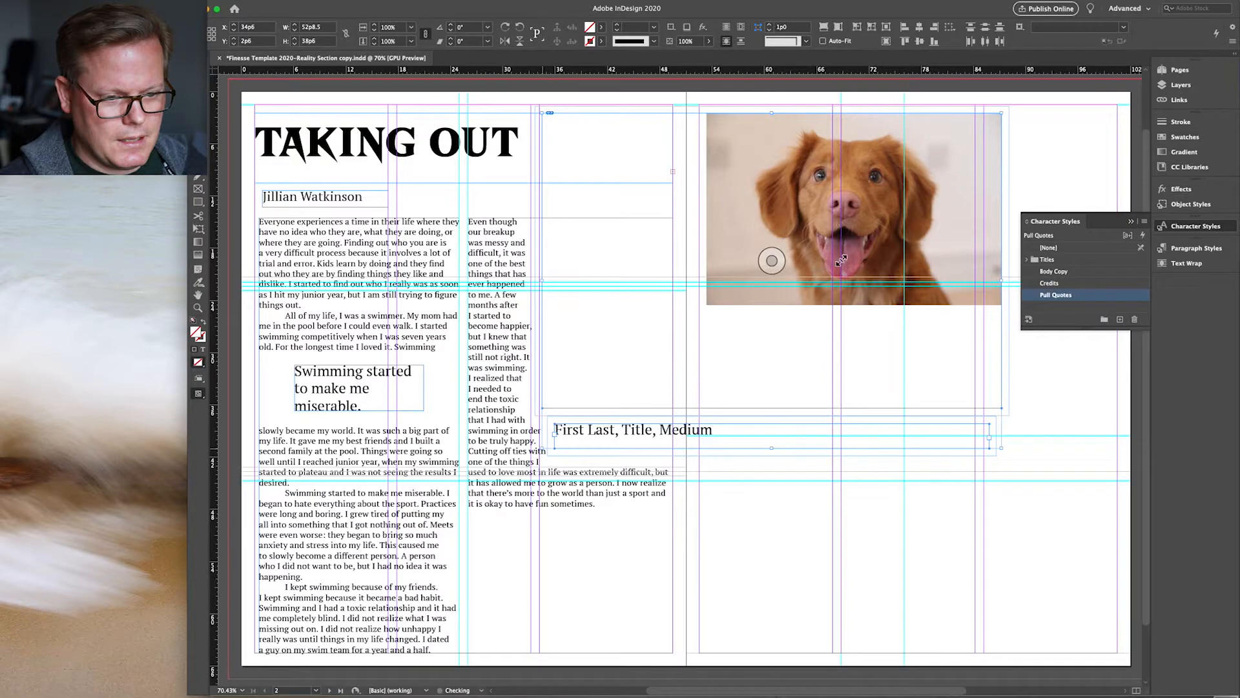
pyautogui.moveTo(858, 261); pyautogui.dragTo(856, 357)
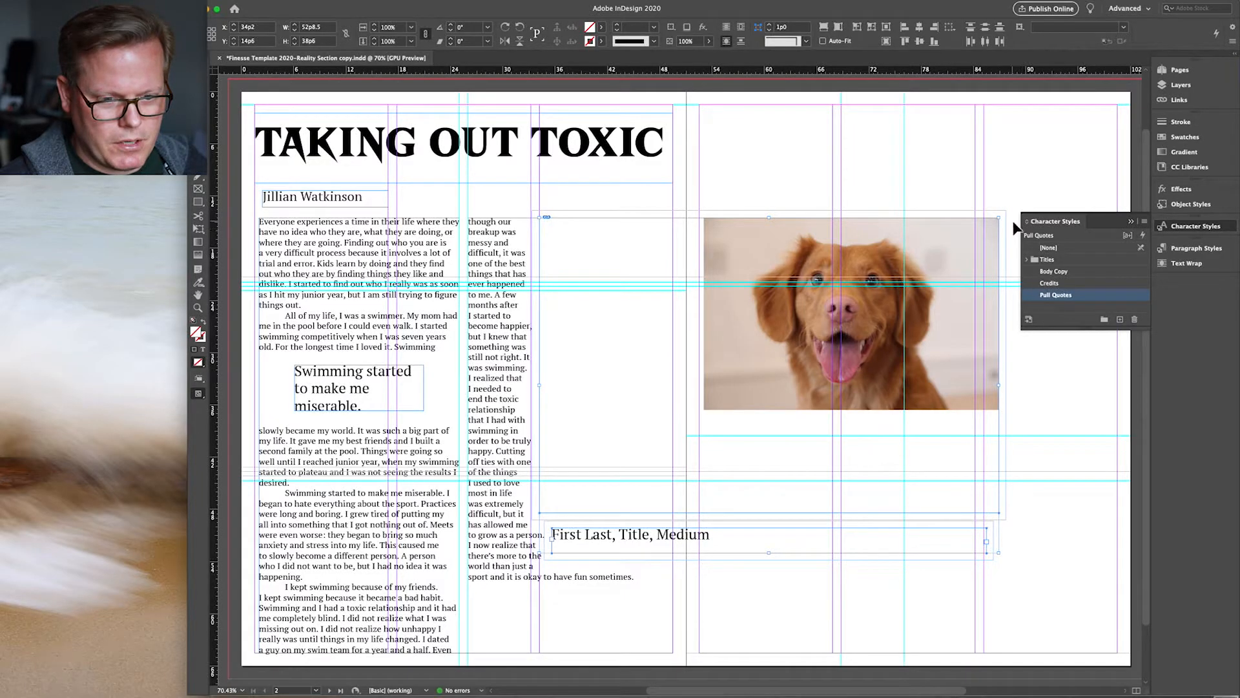
pyautogui.moveTo(1002, 221); pyautogui.dragTo(1051, 183)
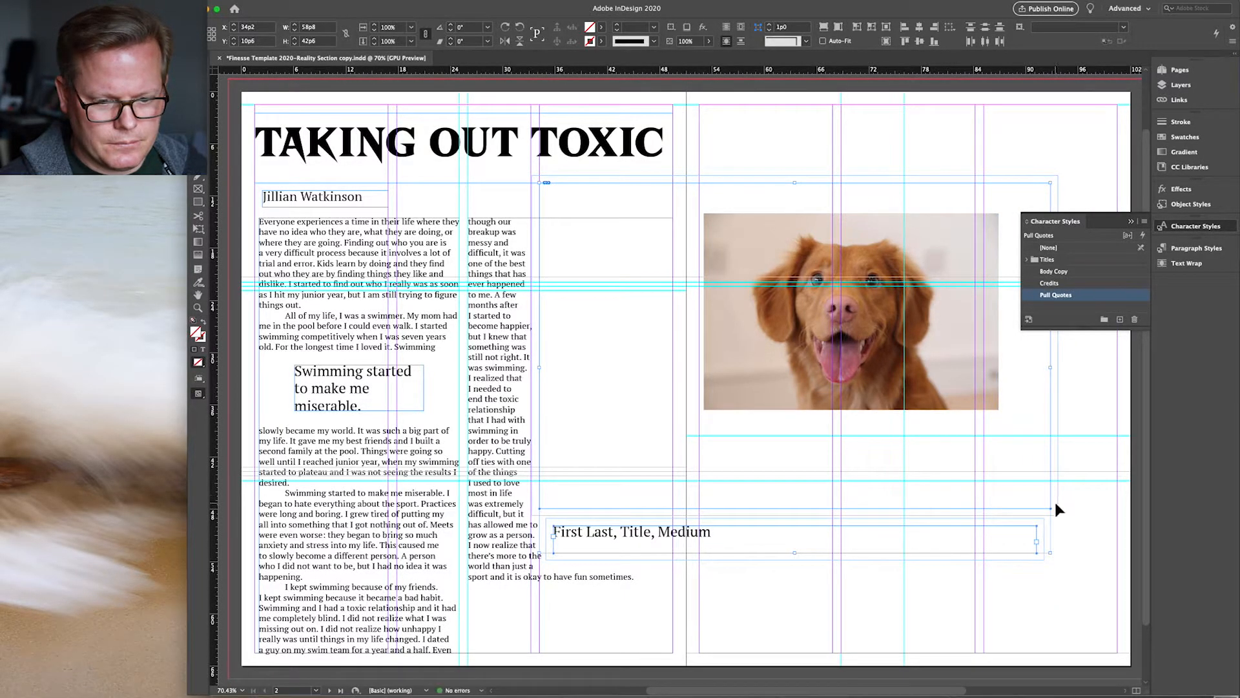
pyautogui.moveTo(1052, 513); pyautogui.dragTo(1089, 531)
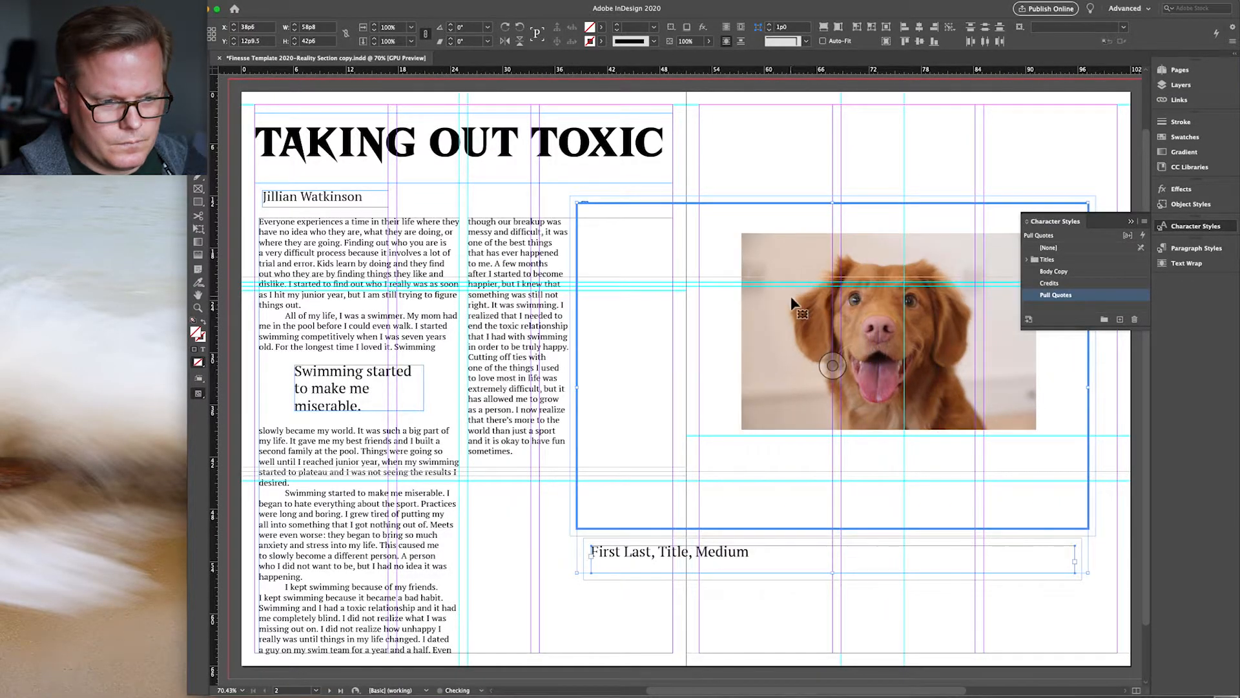
pyautogui.moveTo(578, 203); pyautogui.dragTo(539, 180)
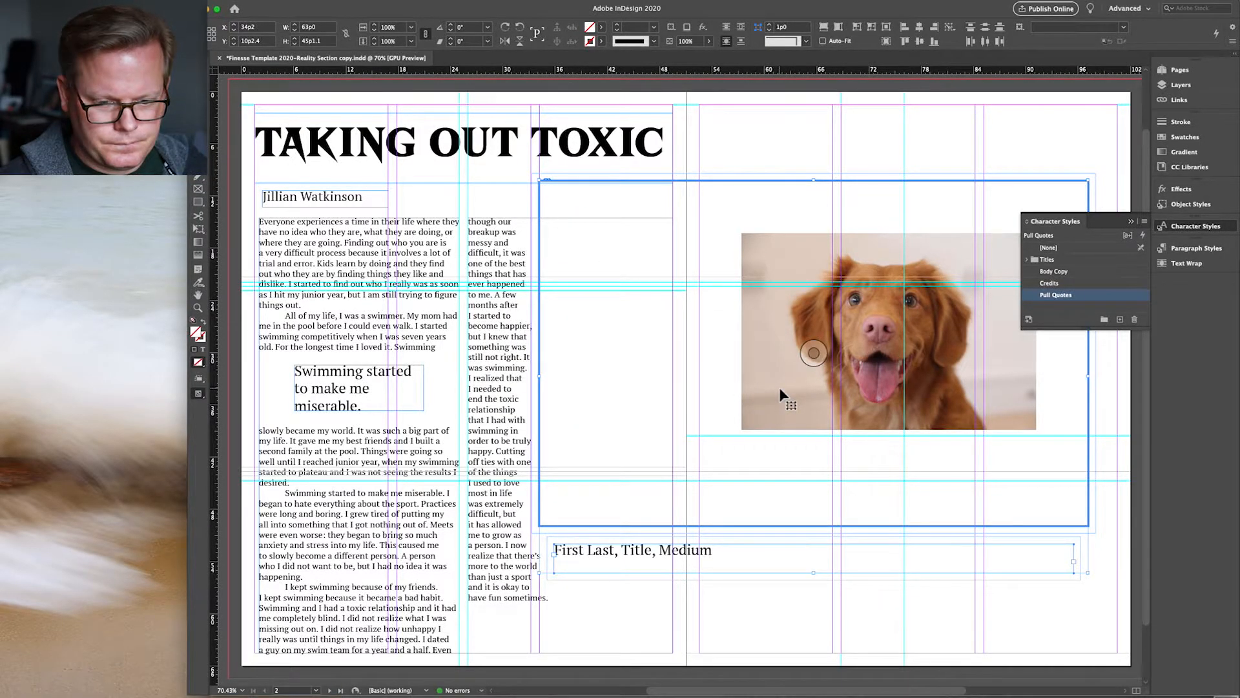
pyautogui.moveTo(781, 394); pyautogui.dragTo(781, 402)
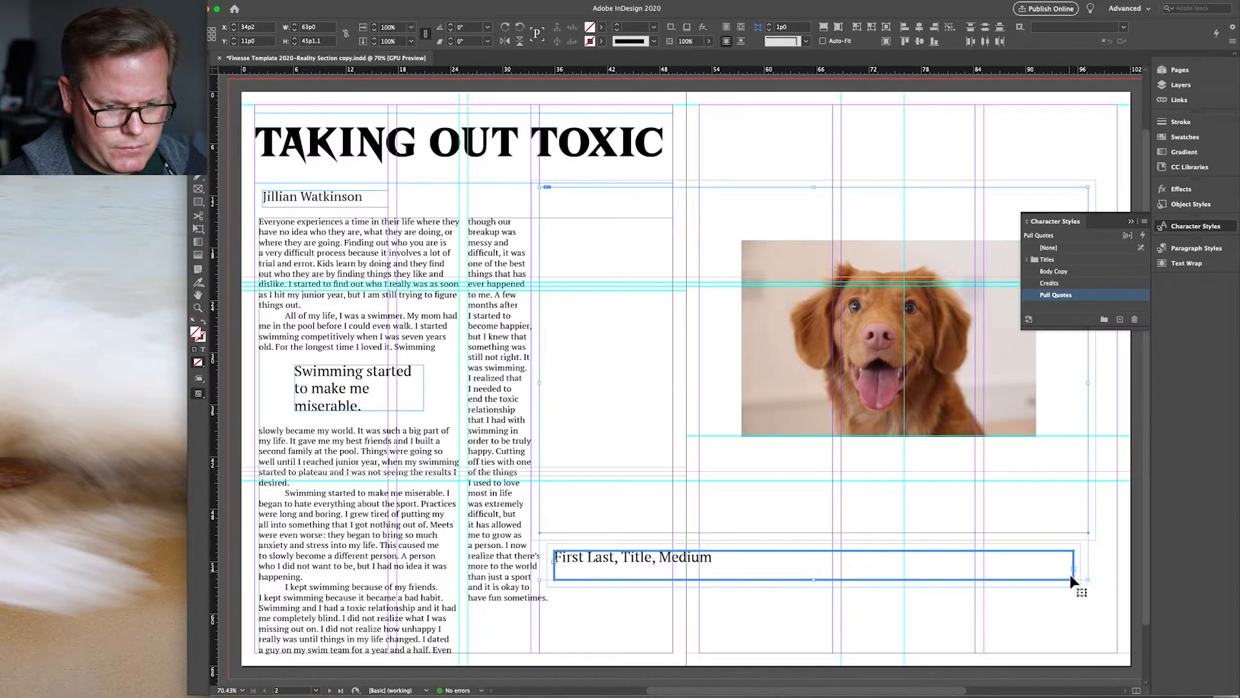
# Step: Cancel the Place dialog without importing and reselect the credit caption frame
pyautogui.click(982, 594)
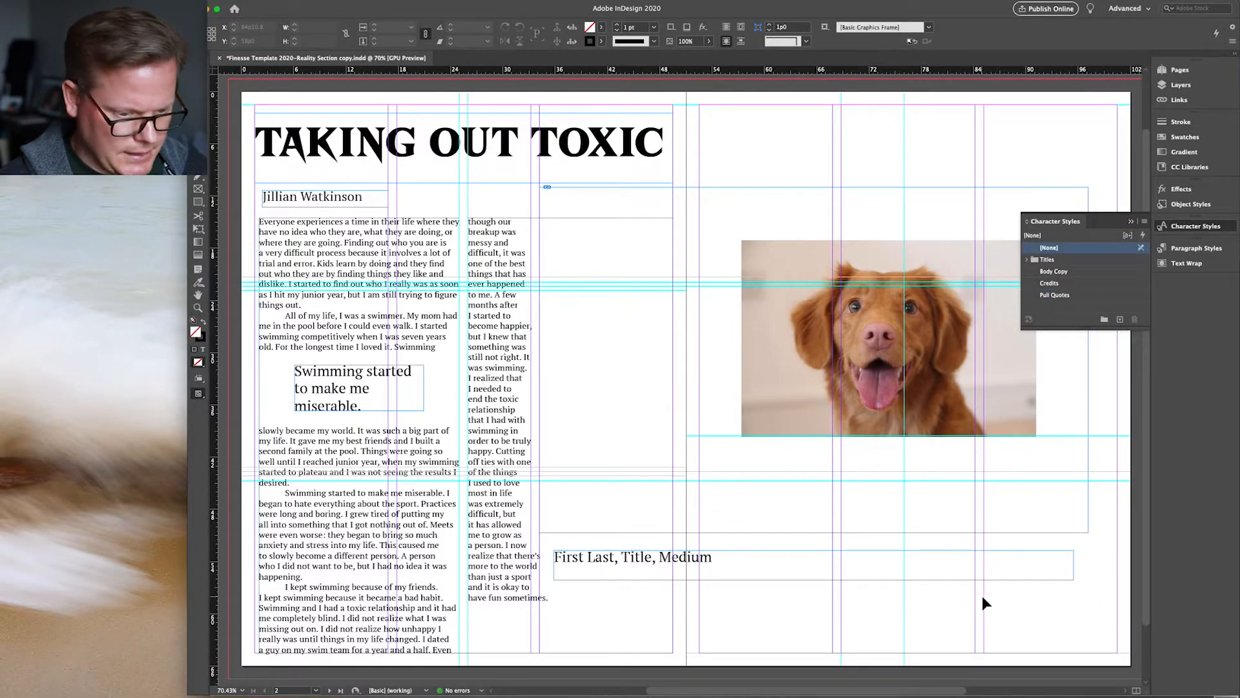
pyautogui.press('super+d')
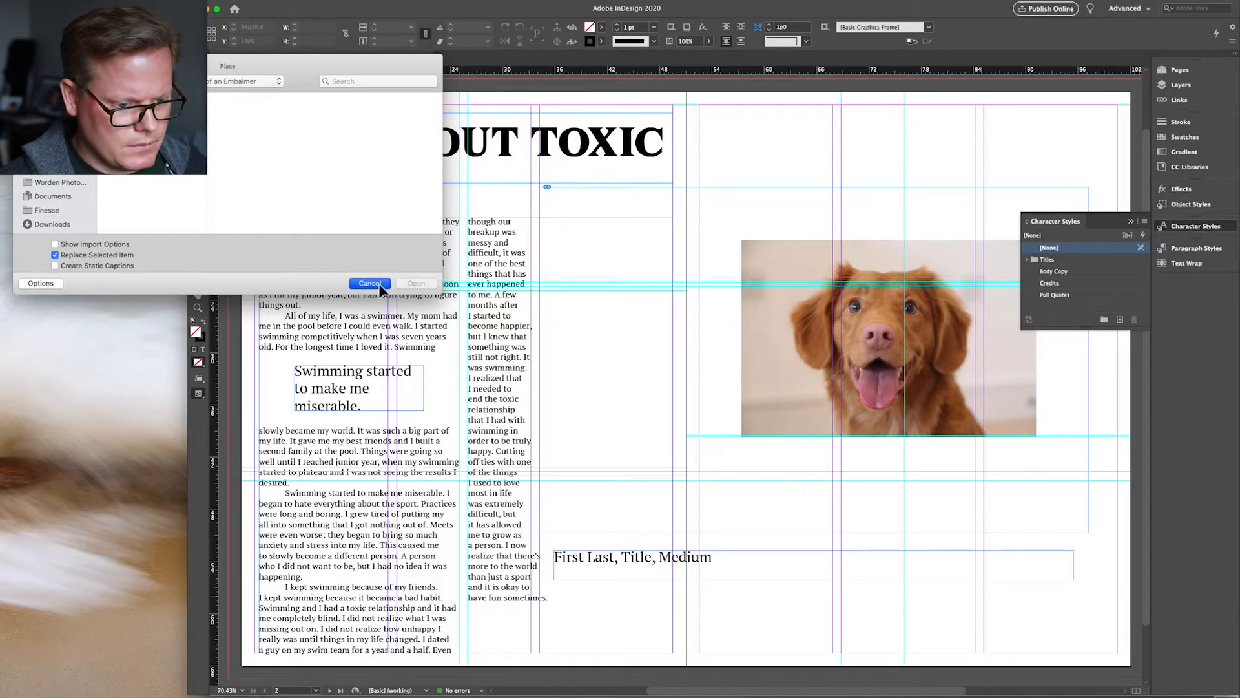
pyautogui.click(370, 283)
pyautogui.click(578, 571)
# Step: Shrink the credit frame to fit its text and move it to the lower right
pyautogui.moveTo(555, 580); pyautogui.dragTo(814, 578)
pyautogui.moveTo(901, 562)
pyautogui.mouseDown()
pyautogui.moveTo(940, 554)
pyautogui.moveTo(905, 555)
pyautogui.mouseUp()
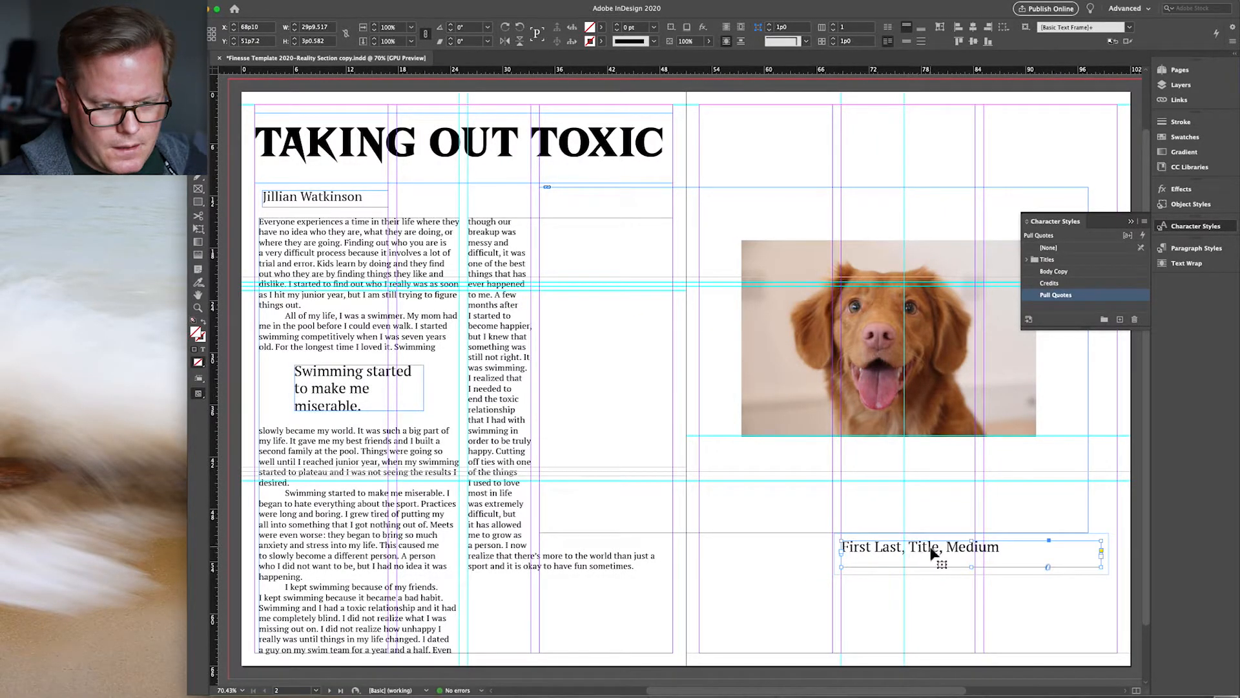
pyautogui.rightClick(931, 549)
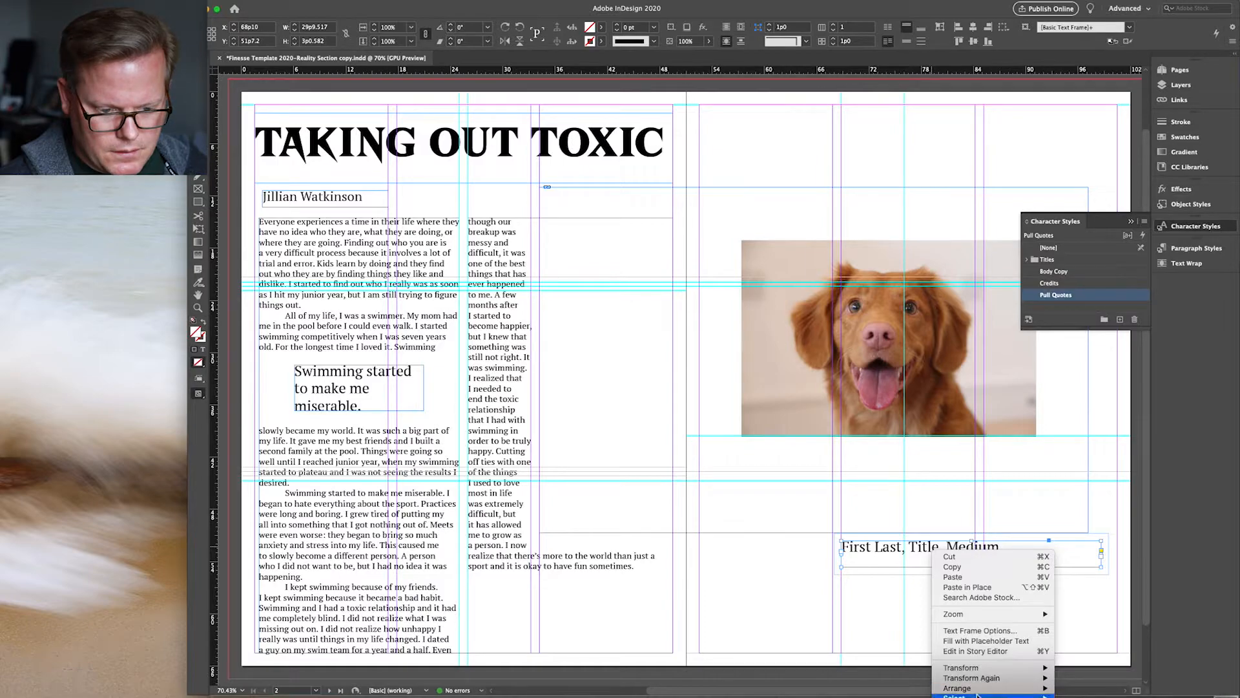
pyautogui.click(876, 580)
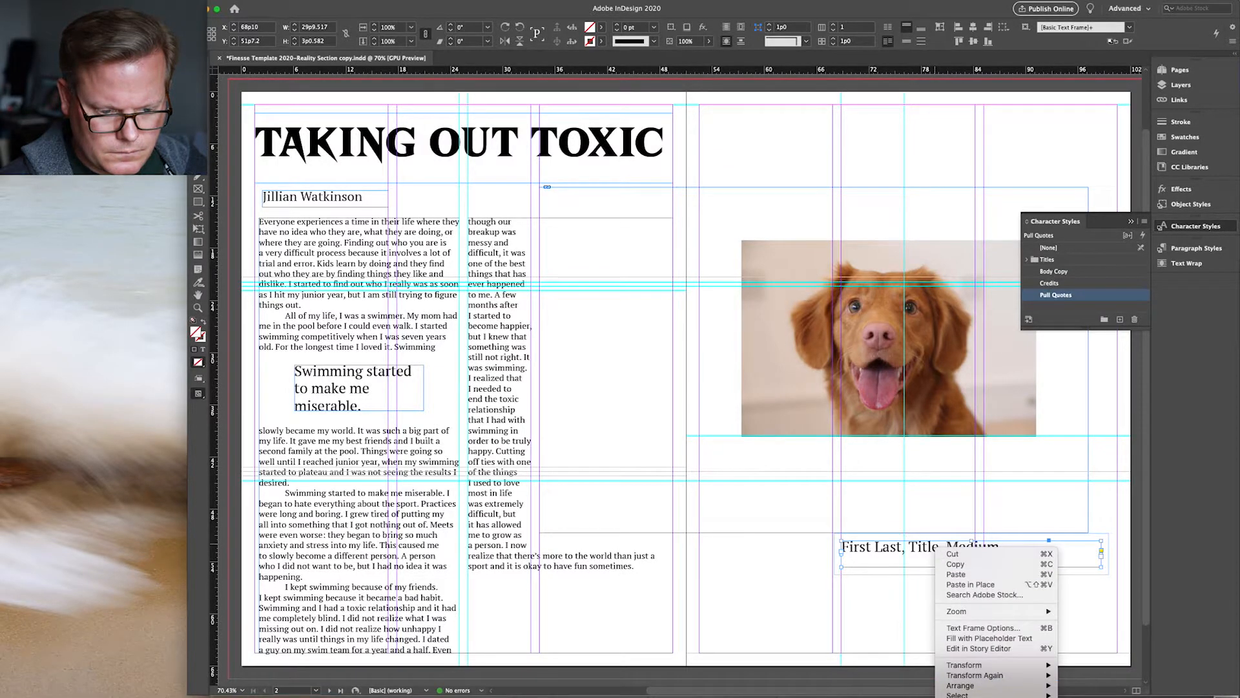
pyautogui.click(1092, 696)
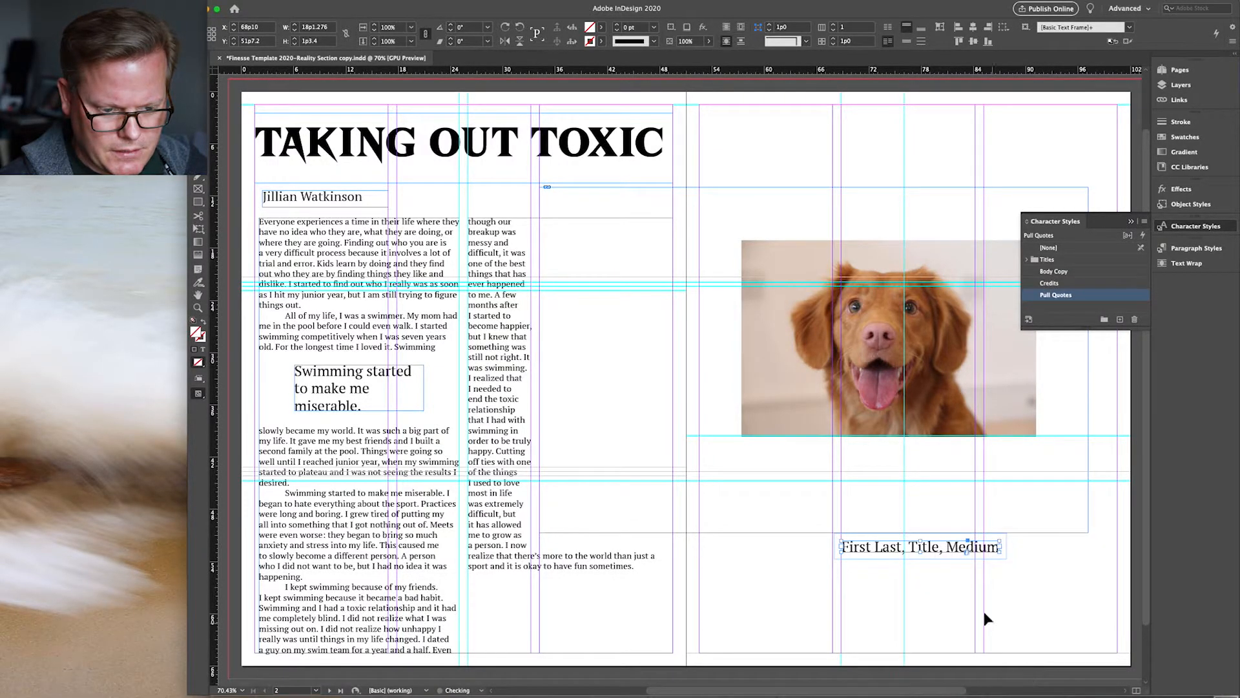
pyautogui.moveTo(980, 548); pyautogui.dragTo(1061, 548)
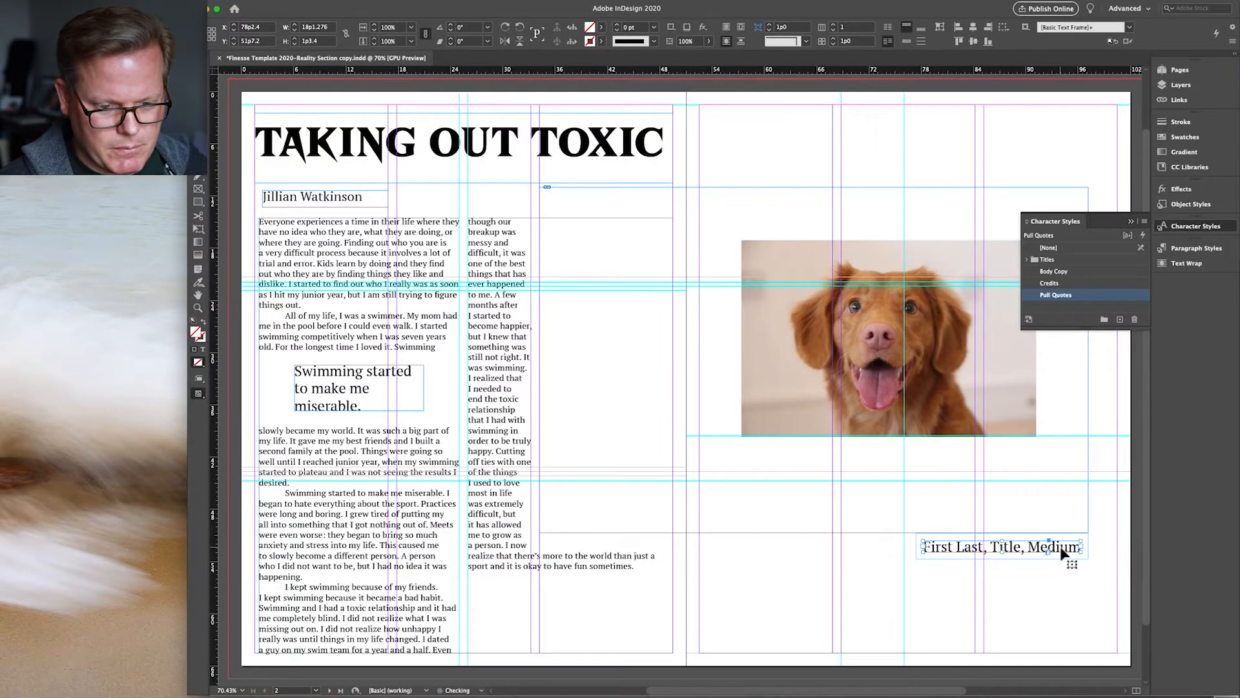
# Step: Make the dog photo fill its frame proportionally
pyautogui.click(866, 443)
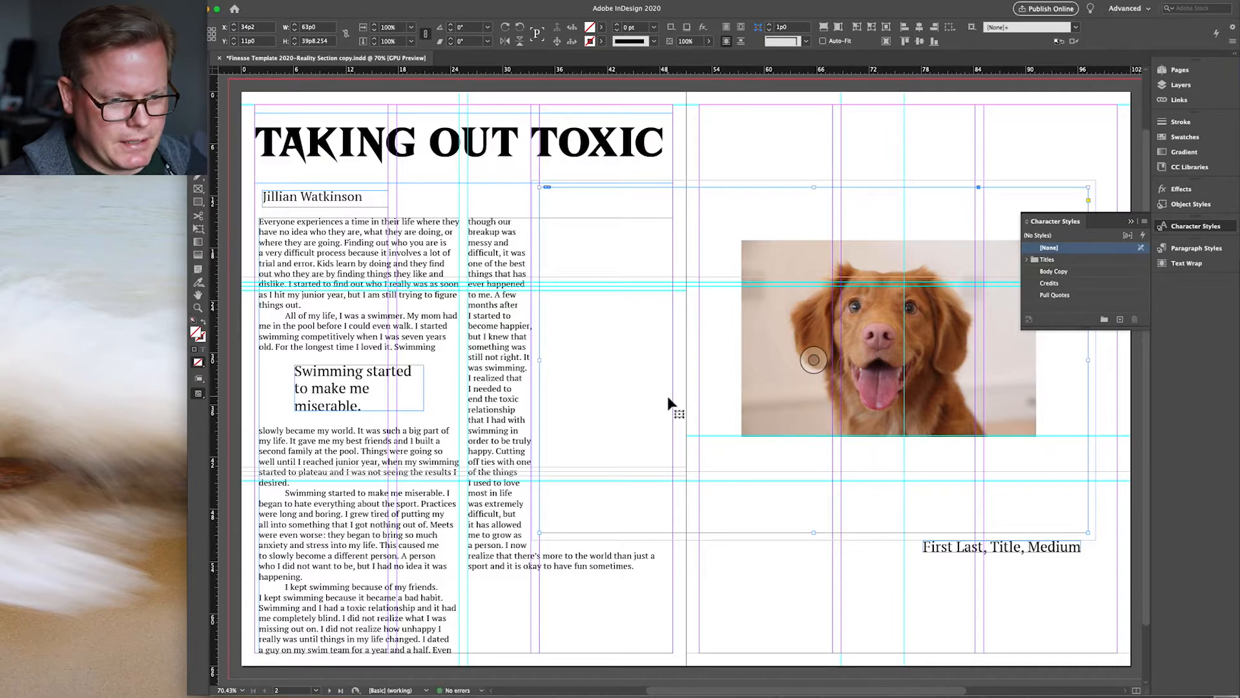
pyautogui.rightClick(758, 396)
pyautogui.moveTo(797, 568)
pyautogui.click(898, 565)
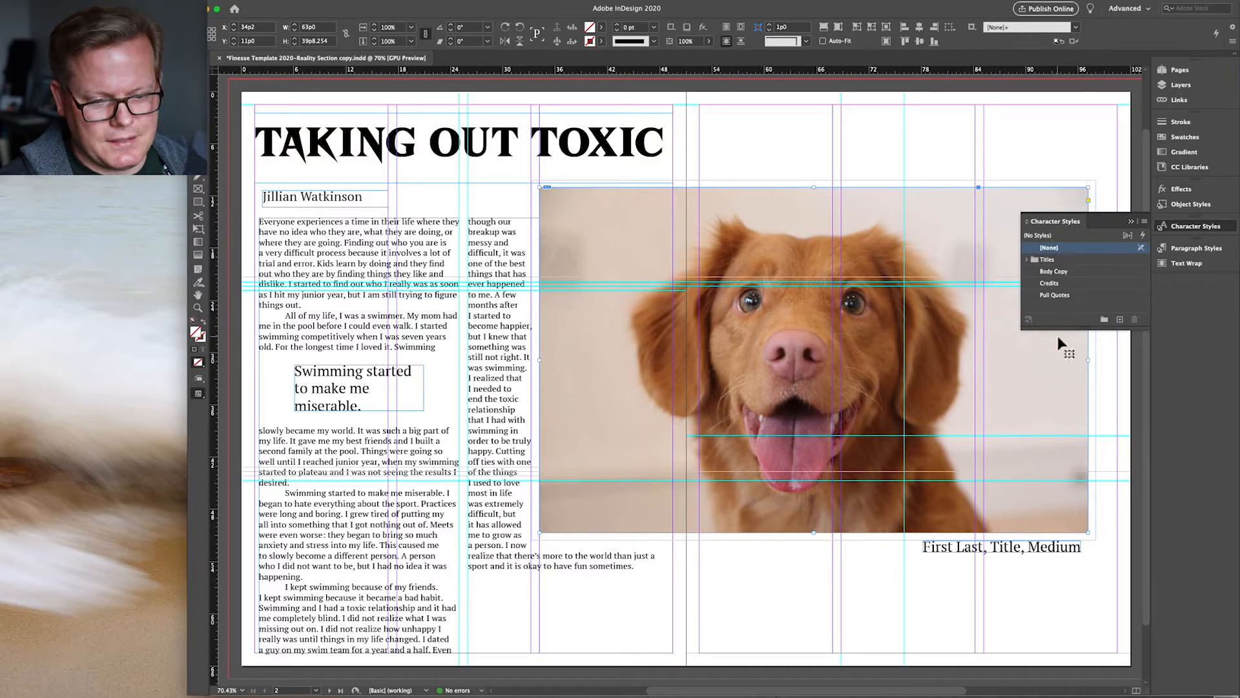
# Step: Enlarge the dog photo frame toward the lower right and move the credit line down beneath it
pyautogui.click(1060, 554)
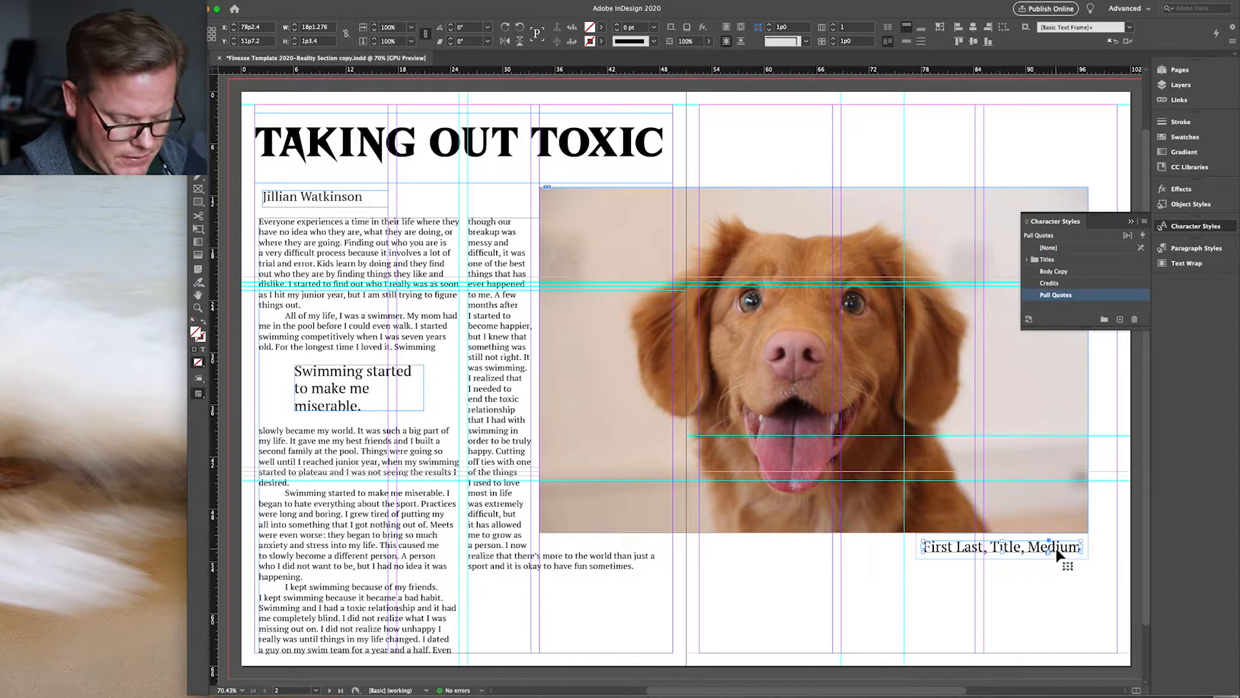
pyautogui.press('Down')
pyautogui.press('Down')
pyautogui.press('Down')
pyautogui.press('Down')
pyautogui.press('Down')
pyautogui.press('Down')
pyautogui.press('Down')
pyautogui.press('Down')
pyautogui.press('Down')
pyautogui.press('Down')
pyautogui.press('Down')
pyautogui.press('Down')
pyautogui.press('Down')
pyautogui.press('Down')
pyautogui.press('Down')
pyautogui.press('Down')
pyautogui.press('Down')
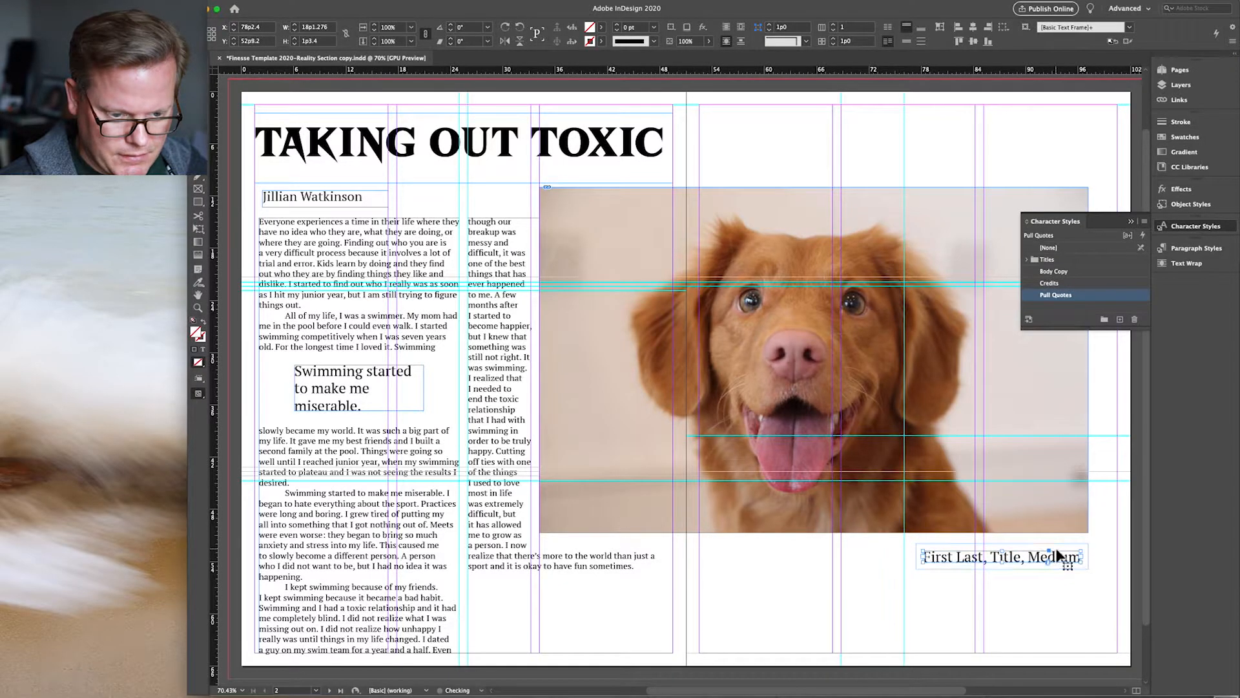
pyautogui.press('Down')
pyautogui.press('Down')
pyautogui.press('Down')
pyautogui.press('Down')
pyautogui.press('Down')
pyautogui.press('Down')
pyautogui.press('Down')
pyautogui.press('Down')
pyautogui.press('Down')
pyautogui.press('Down')
pyautogui.press('Down')
pyautogui.press('Down')
pyautogui.press('Down')
pyautogui.press('Down')
pyautogui.press('Down')
pyautogui.press('Down')
pyautogui.press('Down')
pyautogui.press('Down')
pyautogui.press('Down')
pyautogui.press('Down')
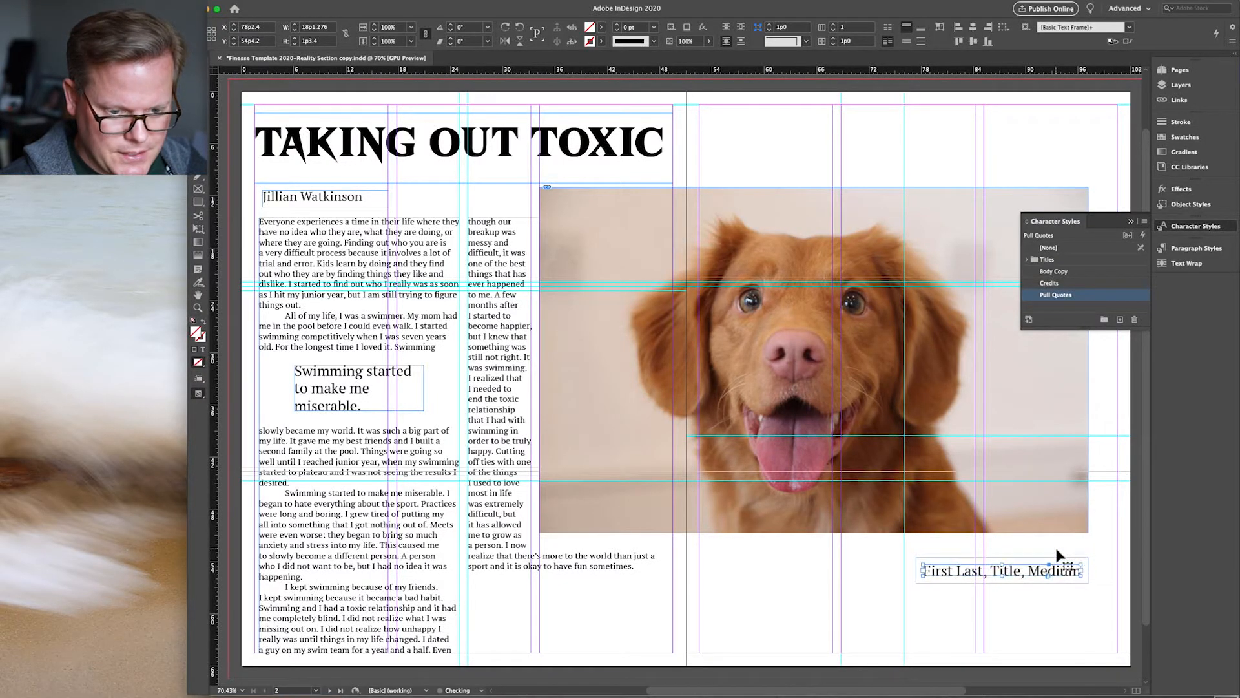
pyautogui.click(1041, 524)
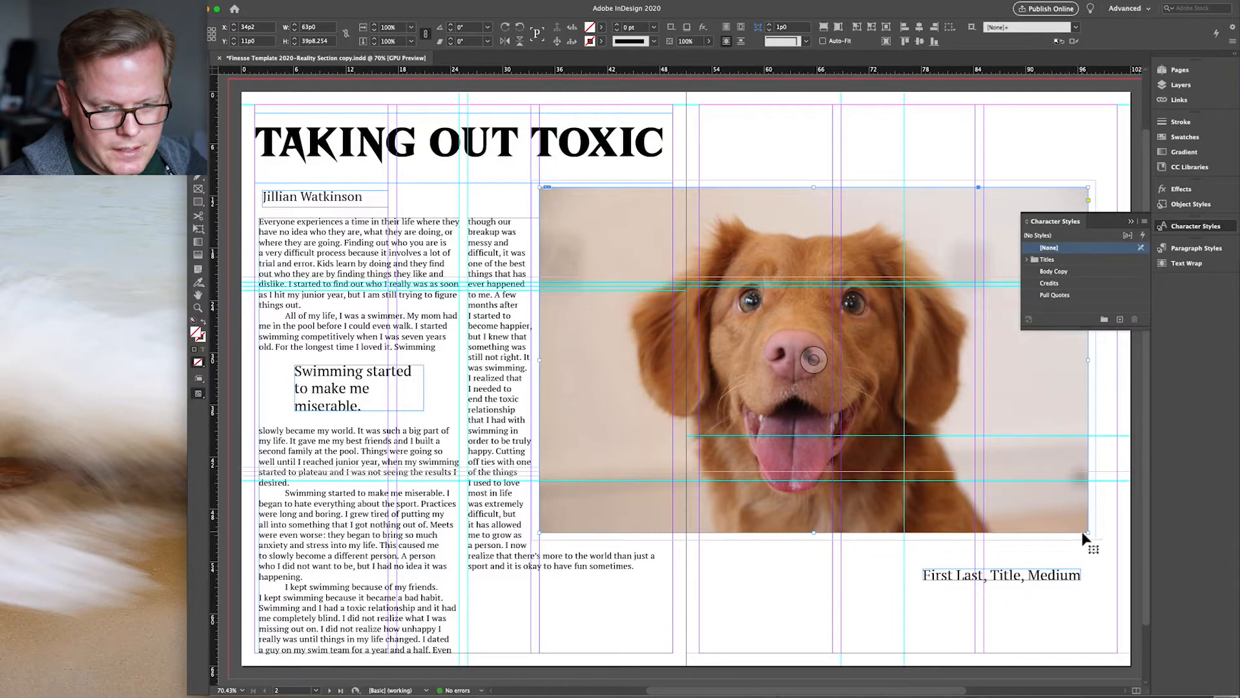
pyautogui.moveTo(1092, 535); pyautogui.dragTo(1124, 568)
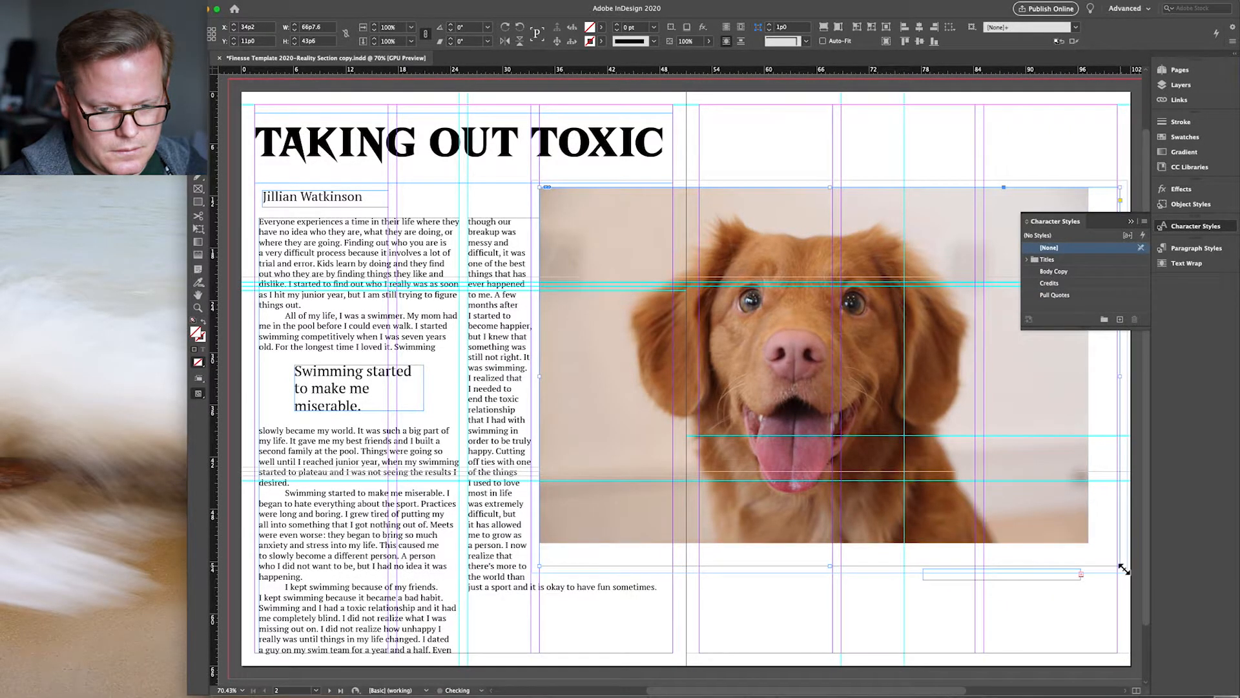
pyautogui.click(1063, 579)
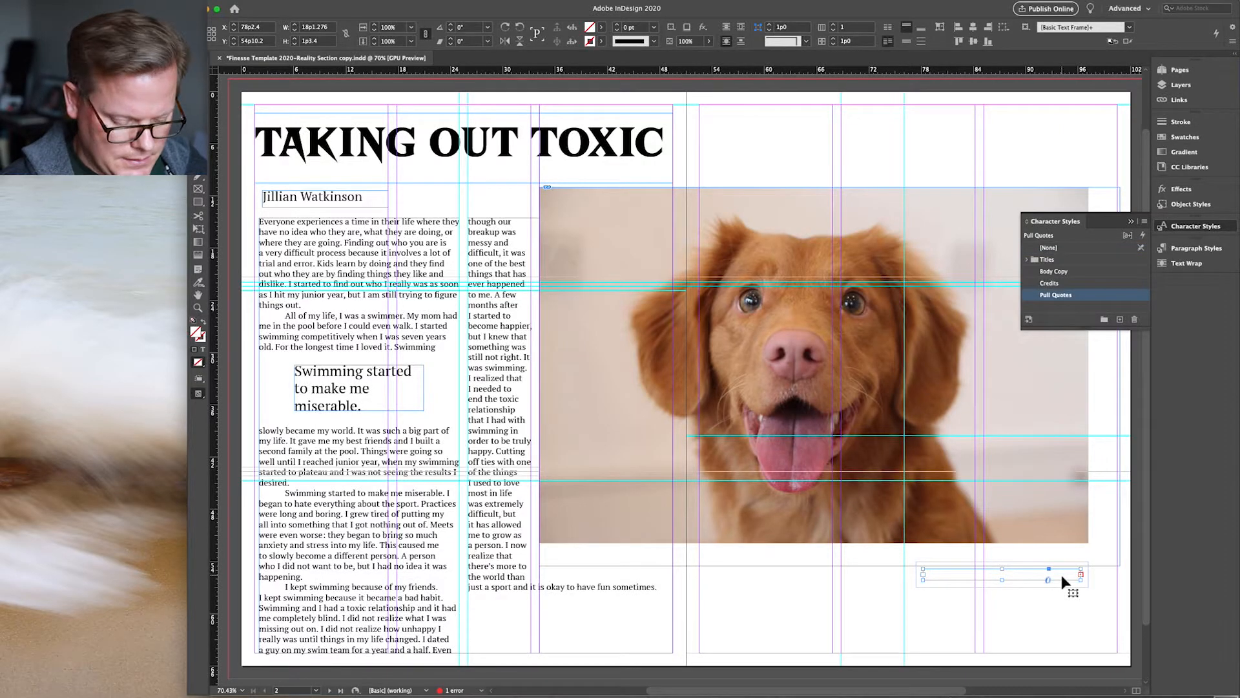
pyautogui.moveTo(1063, 580); pyautogui.dragTo(1063, 583)
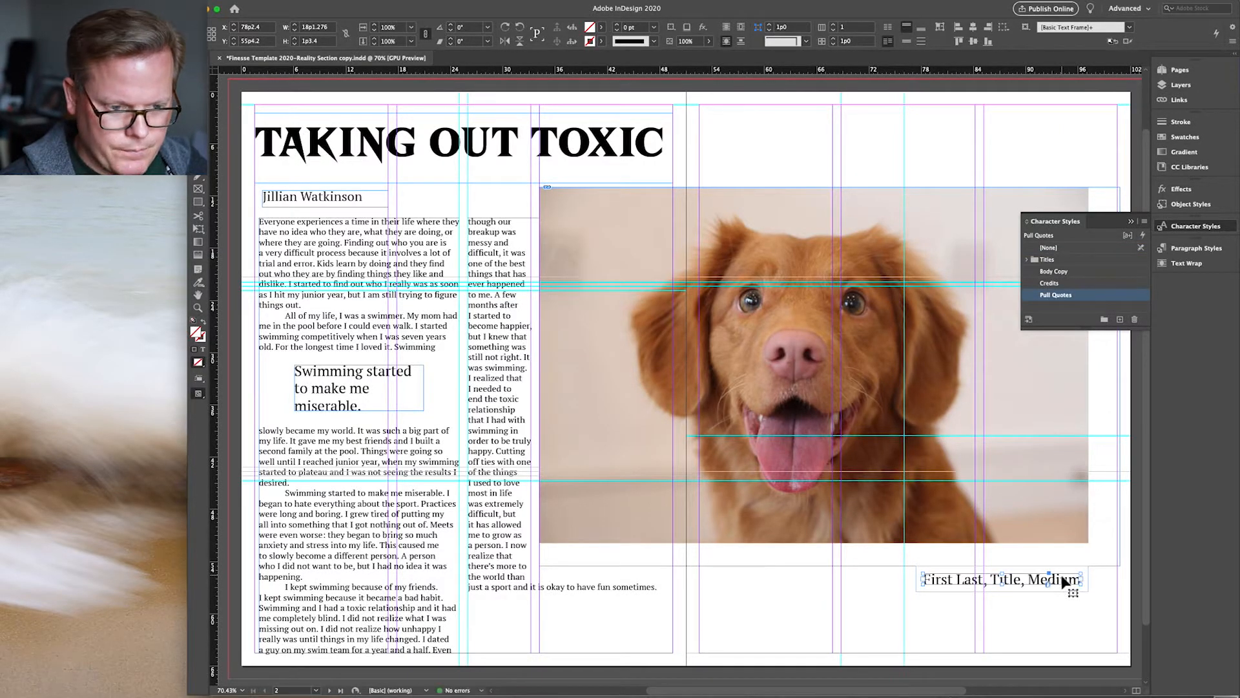
# Step: Refill the enlarged dog photo frame proportionally
pyautogui.click(932, 464)
pyautogui.rightClick(963, 429)
pyautogui.moveTo(1042, 592)
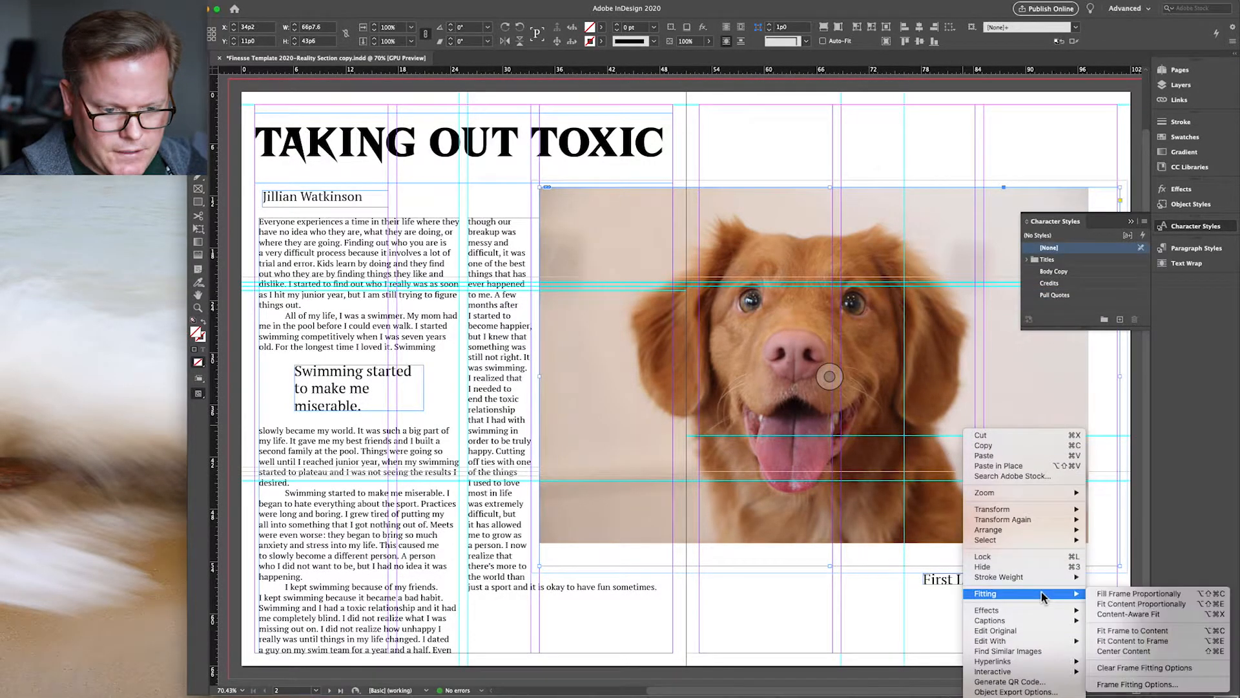
pyautogui.click(1105, 593)
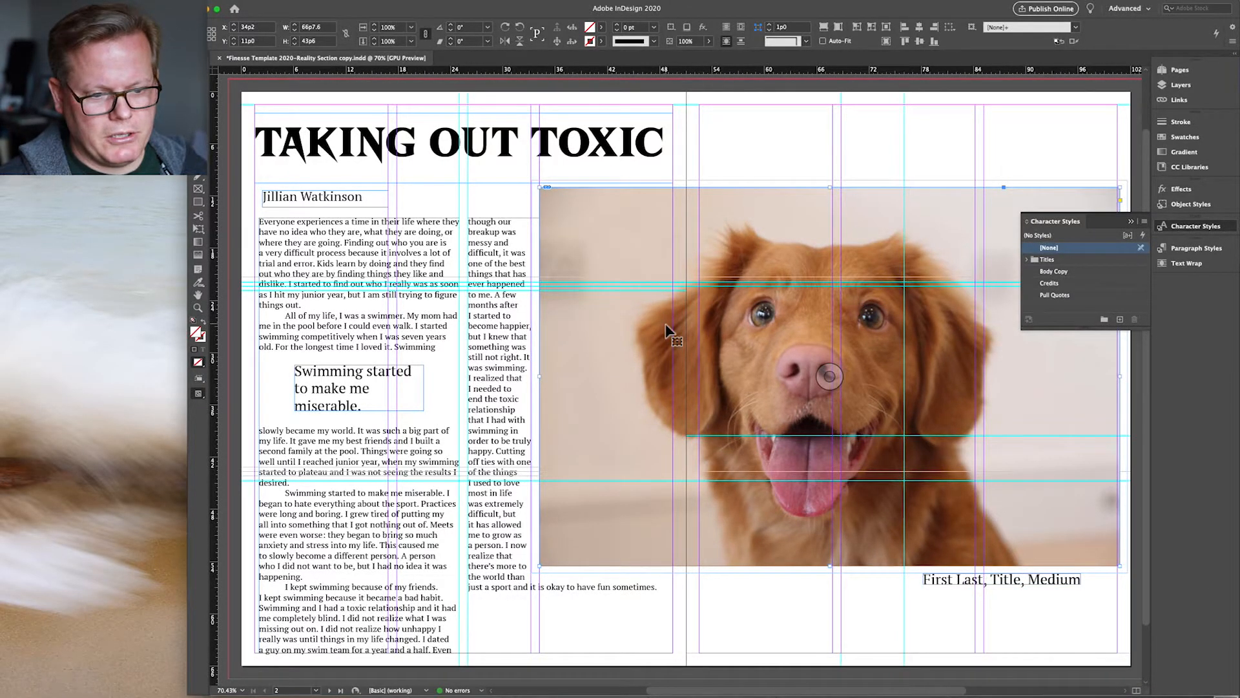
pyautogui.click(198, 393)
# Step: Switch to Preview screen mode, check the pull quote and body frames, and nudge the dog photo down
pyautogui.click(223, 420)
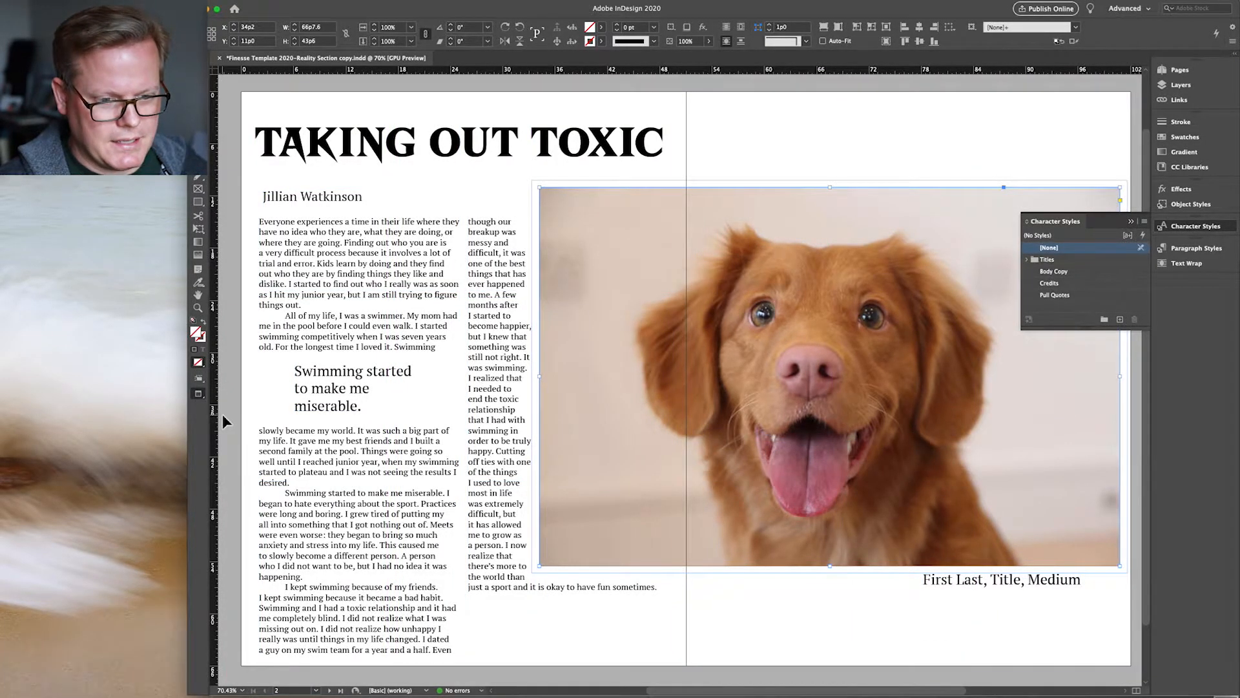
pyautogui.click(323, 409)
pyautogui.click(335, 440)
pyautogui.click(227, 208)
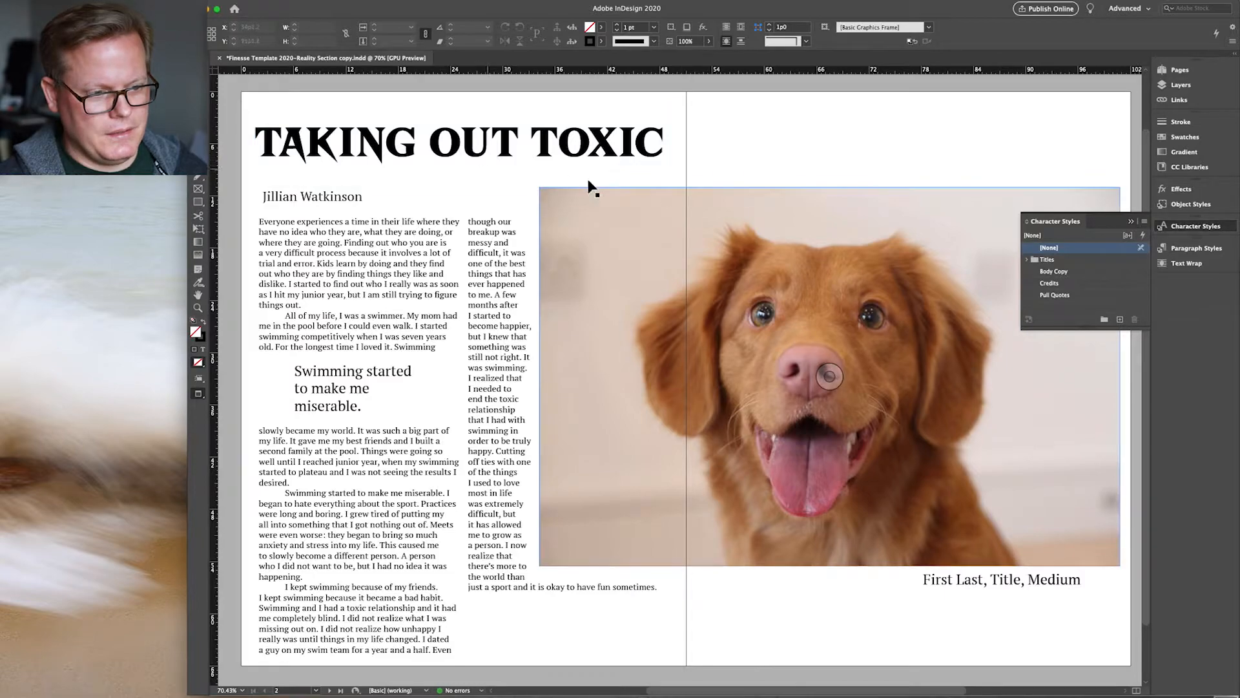
pyautogui.click(667, 261)
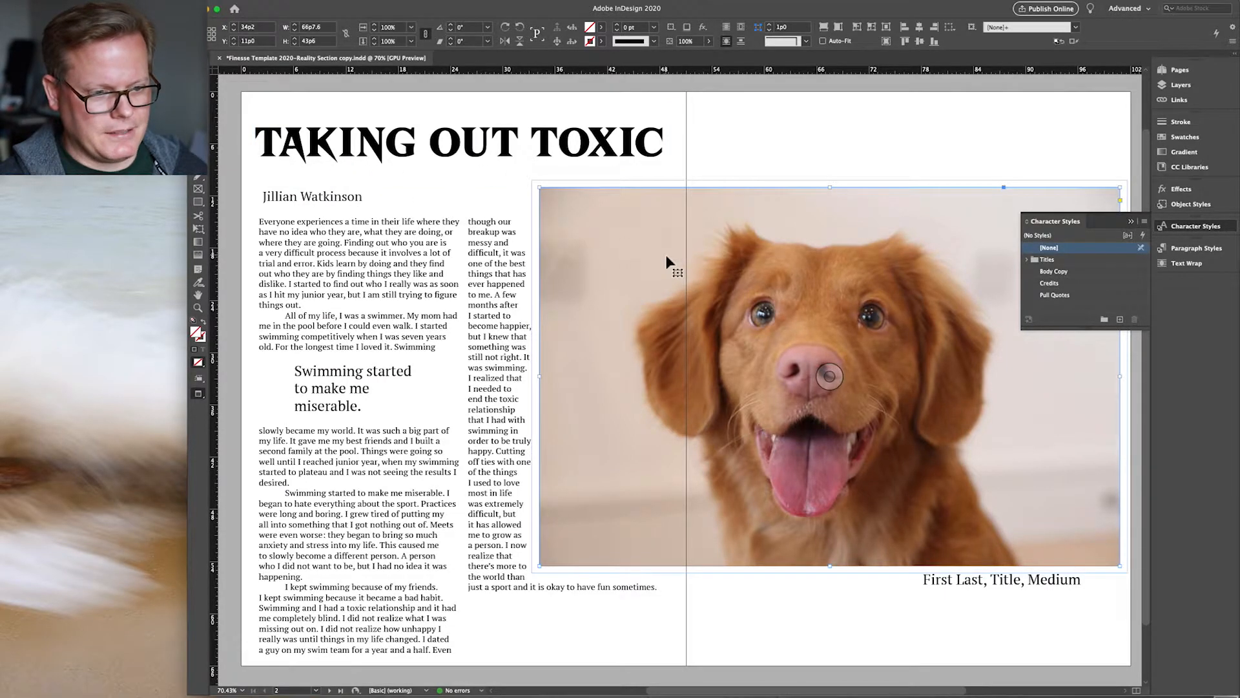
pyautogui.press('Down')
pyautogui.press('Down')
pyautogui.press('Down')
pyautogui.press('Down')
pyautogui.press('Down')
pyautogui.press('Down')
pyautogui.press('Down')
pyautogui.press('Down')
pyautogui.press('Down')
pyautogui.press('Down')
pyautogui.press('Down')
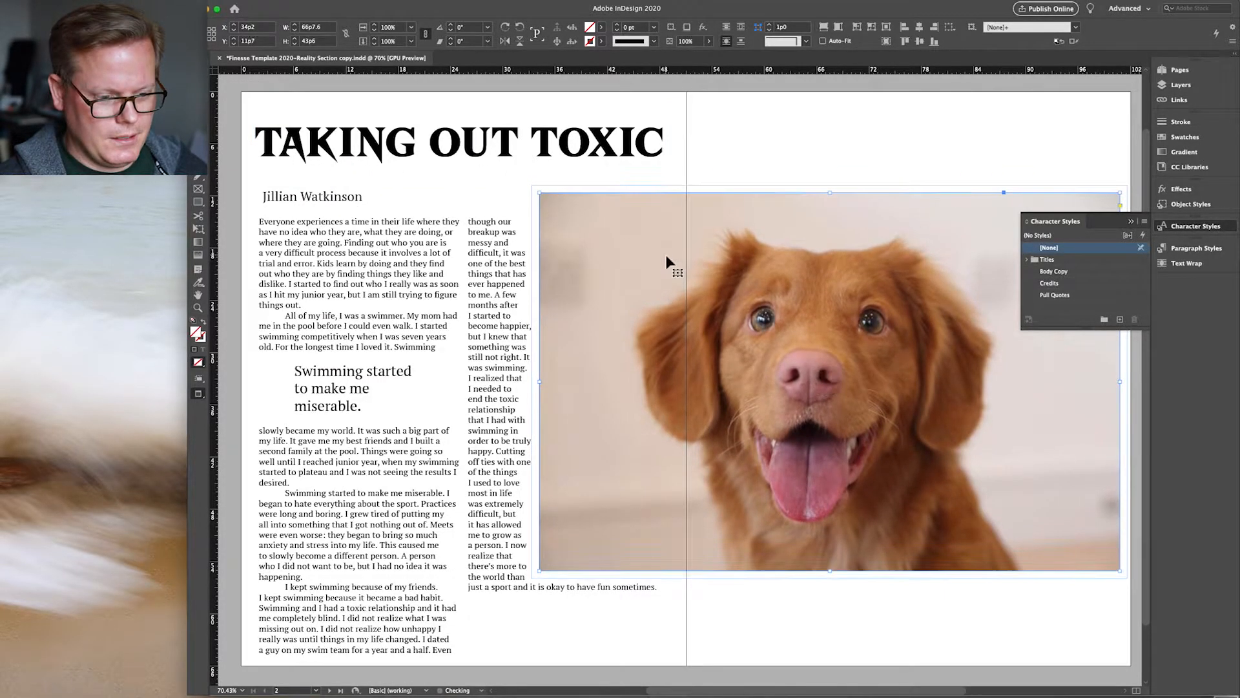
# Step: Nudge the dog photo further down to a 14p10 top position and bring up the Layers panel
pyautogui.press('Down')
pyautogui.press('Down')
pyautogui.press('Down')
pyautogui.press('Down')
pyautogui.press('Down')
pyautogui.press('Down')
pyautogui.press('Down')
pyautogui.press('Down')
pyautogui.press('Down')
pyautogui.press('Down')
pyautogui.press('Down')
pyautogui.press('Down')
pyautogui.press('Down')
pyautogui.press('Down')
pyautogui.press('Down')
pyautogui.press('Down')
pyautogui.press('Down')
pyautogui.press('Down')
pyautogui.press('Down')
pyautogui.press('Down')
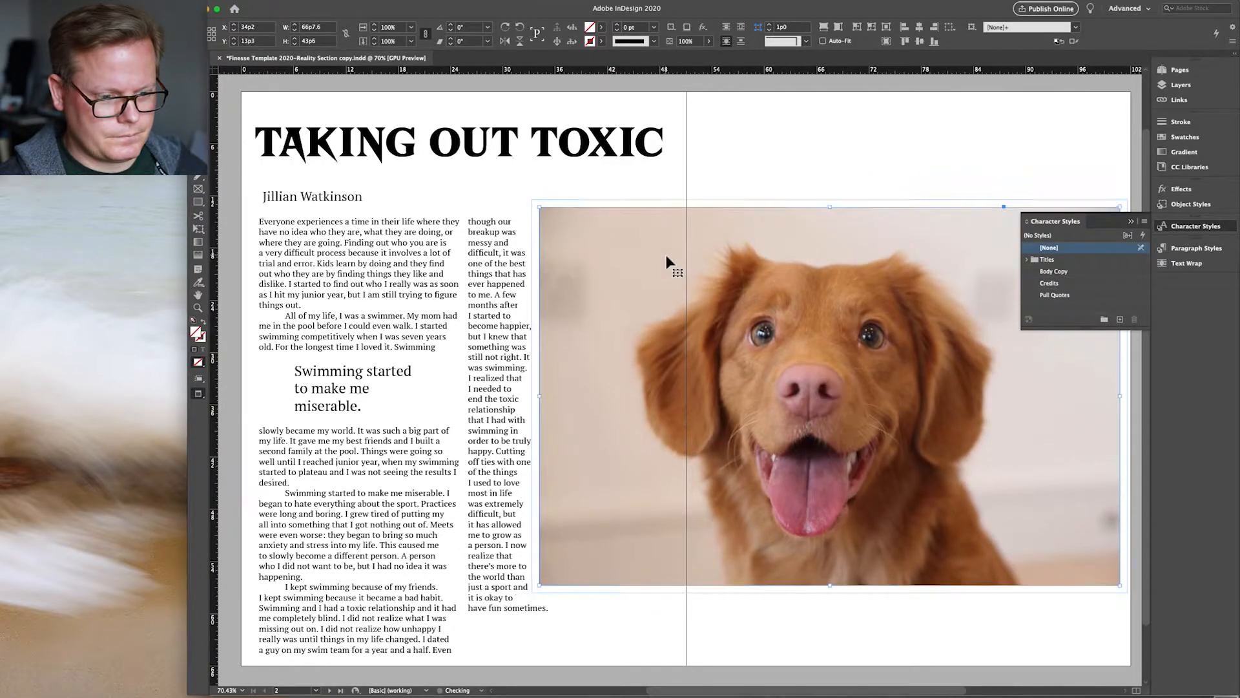
pyautogui.press('Down')
pyautogui.press('Down')
pyautogui.press('Down')
pyautogui.press('Down')
pyautogui.press('Down')
pyautogui.press('Down')
pyautogui.press('Down')
pyautogui.press('Down')
pyautogui.press('Down')
pyautogui.press('Down')
pyautogui.press('Down')
pyautogui.press('Down')
pyautogui.press('Down')
pyautogui.press('Down')
pyautogui.press('Down')
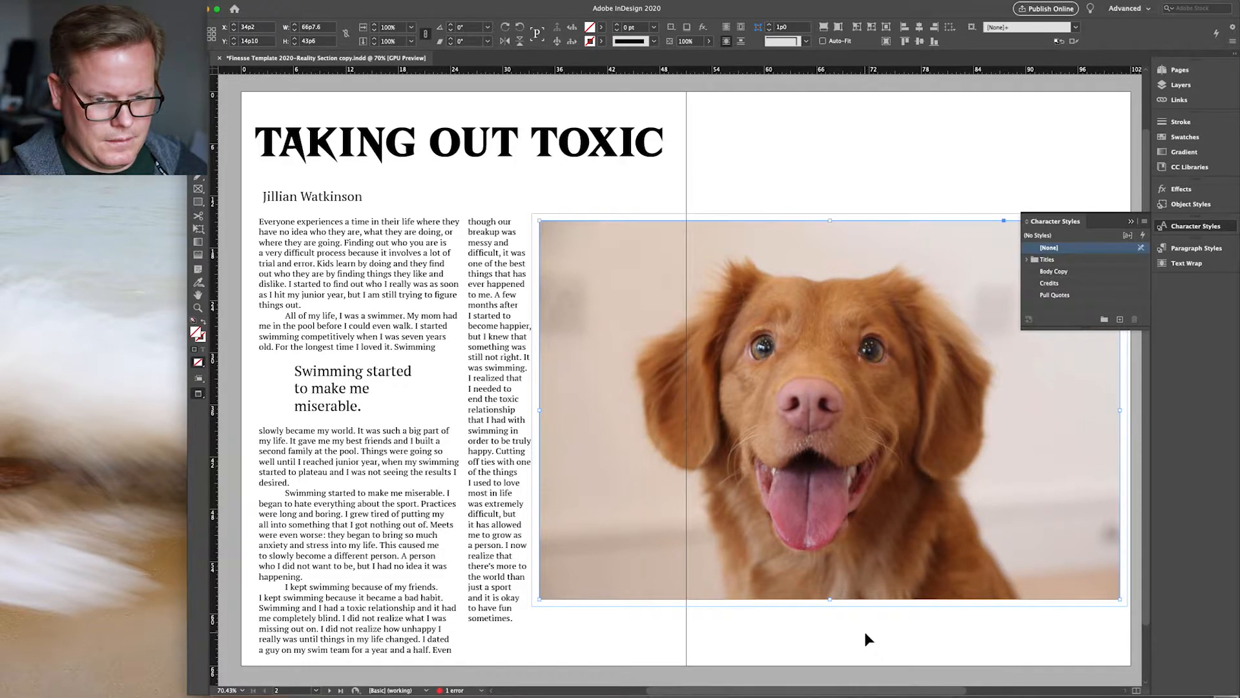
pyautogui.click(1180, 86)
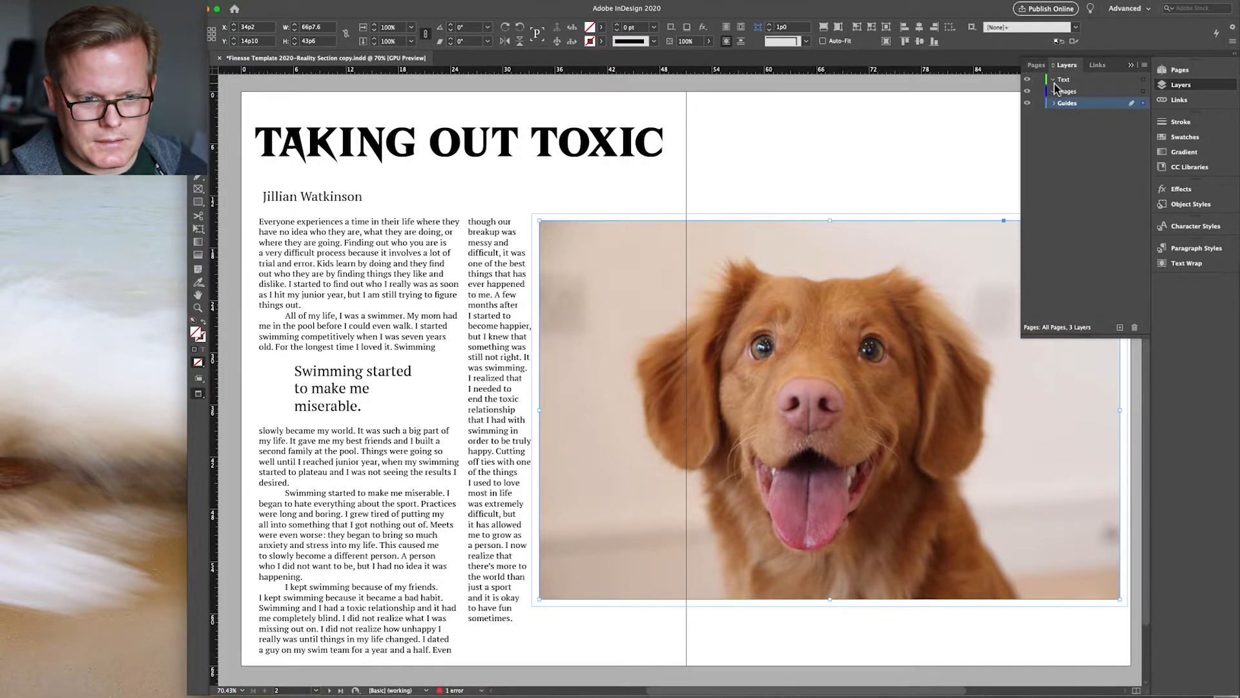
# Step: Move the author byline frame from the Guides layer onto the Text layer and lock it
pyautogui.click(1055, 104)
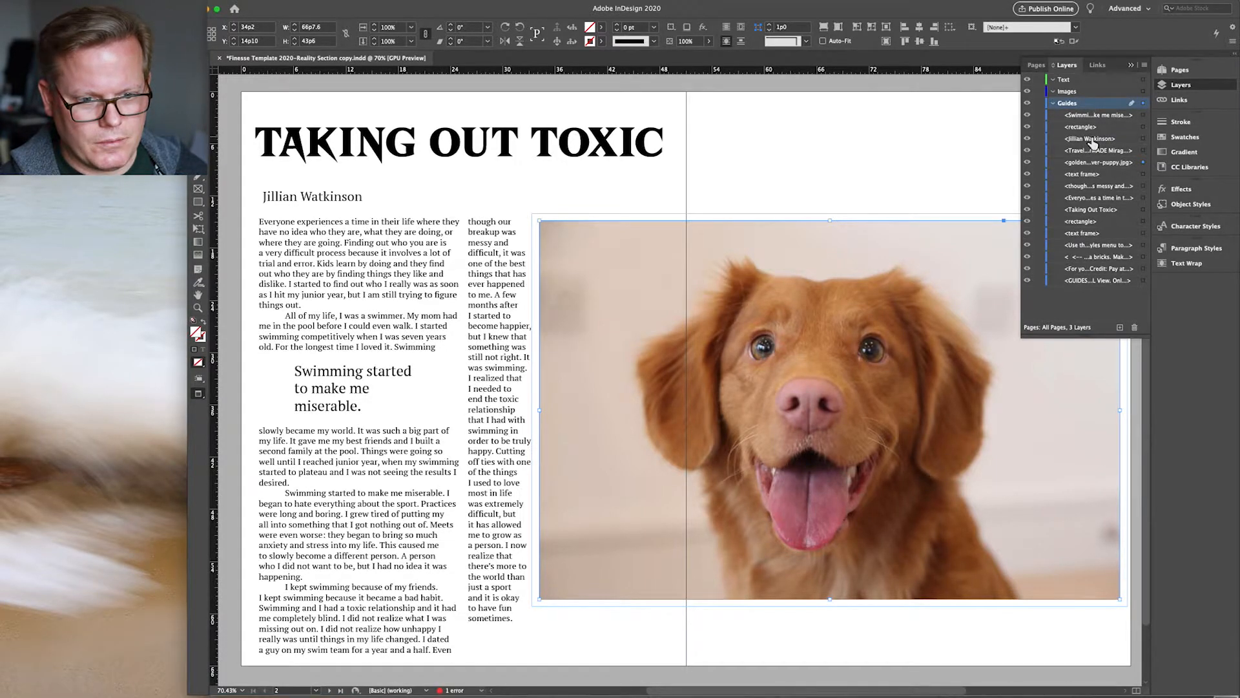
pyautogui.moveTo(1091, 142); pyautogui.dragTo(1081, 95)
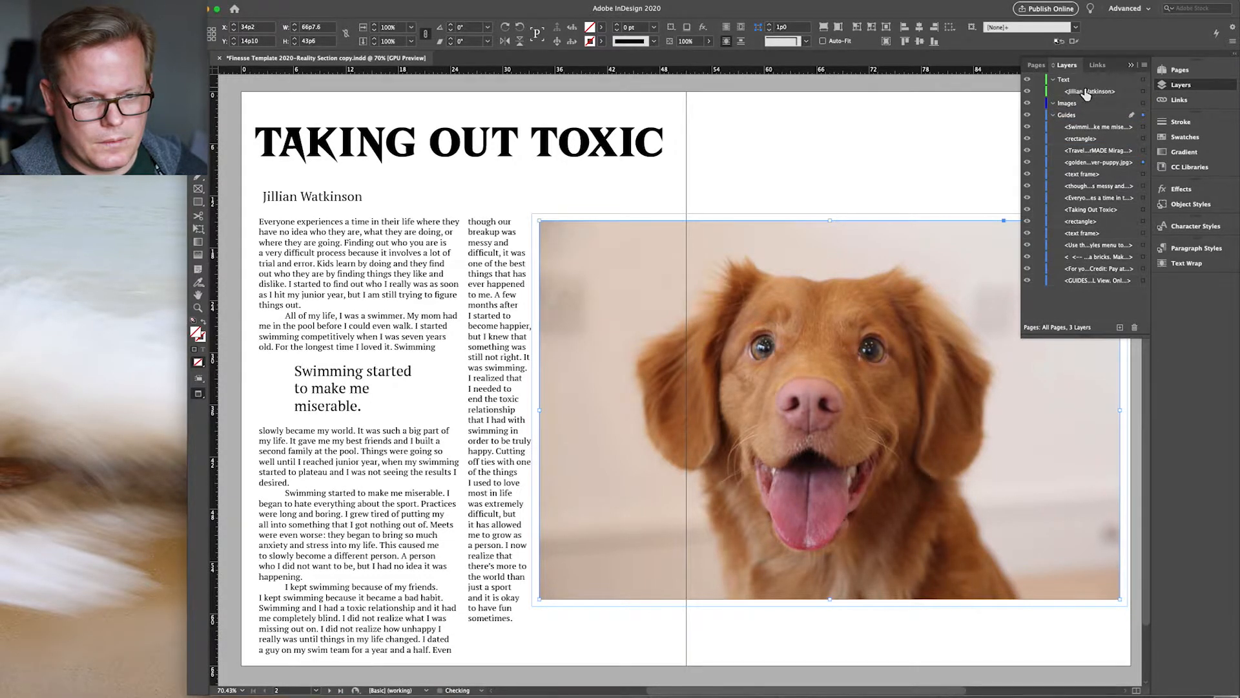
pyautogui.click(1143, 92)
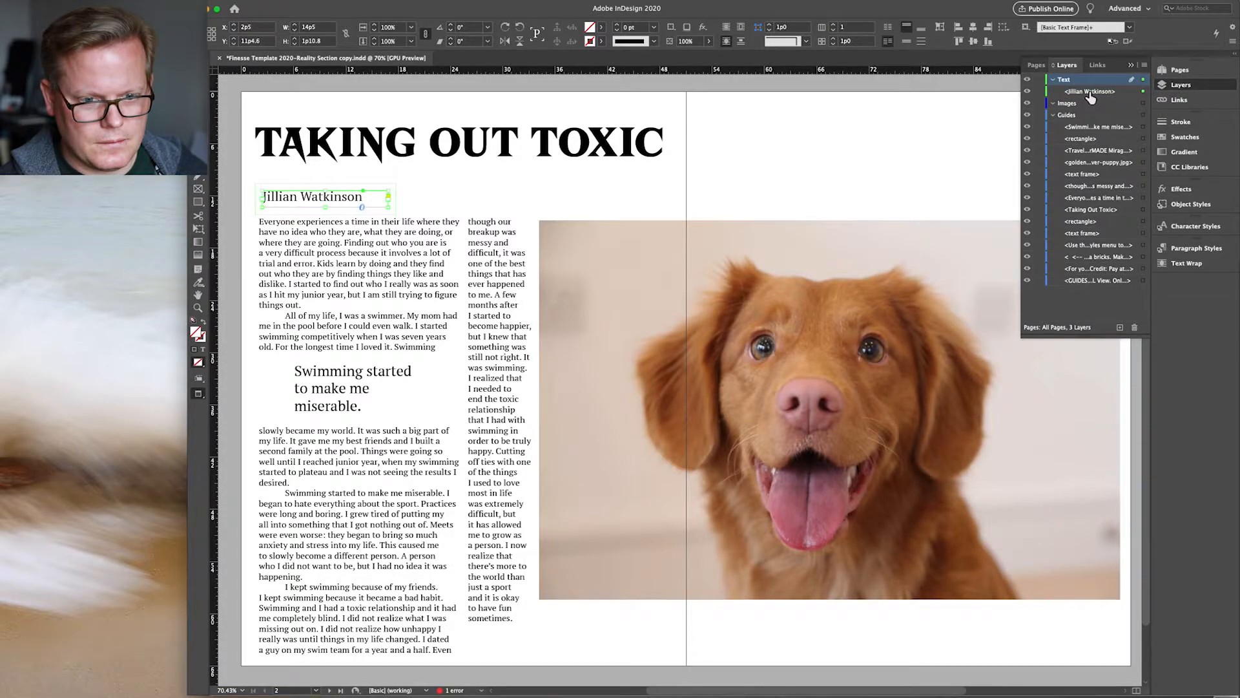
pyautogui.click(1070, 93)
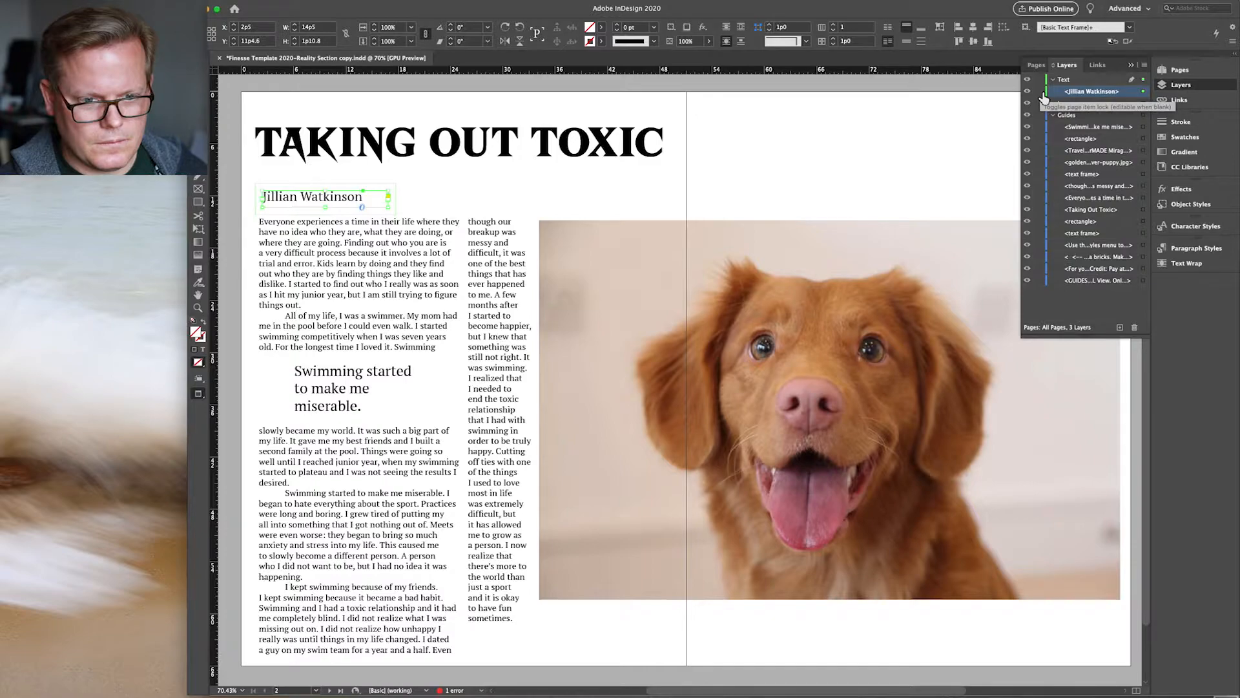
pyautogui.click(1041, 91)
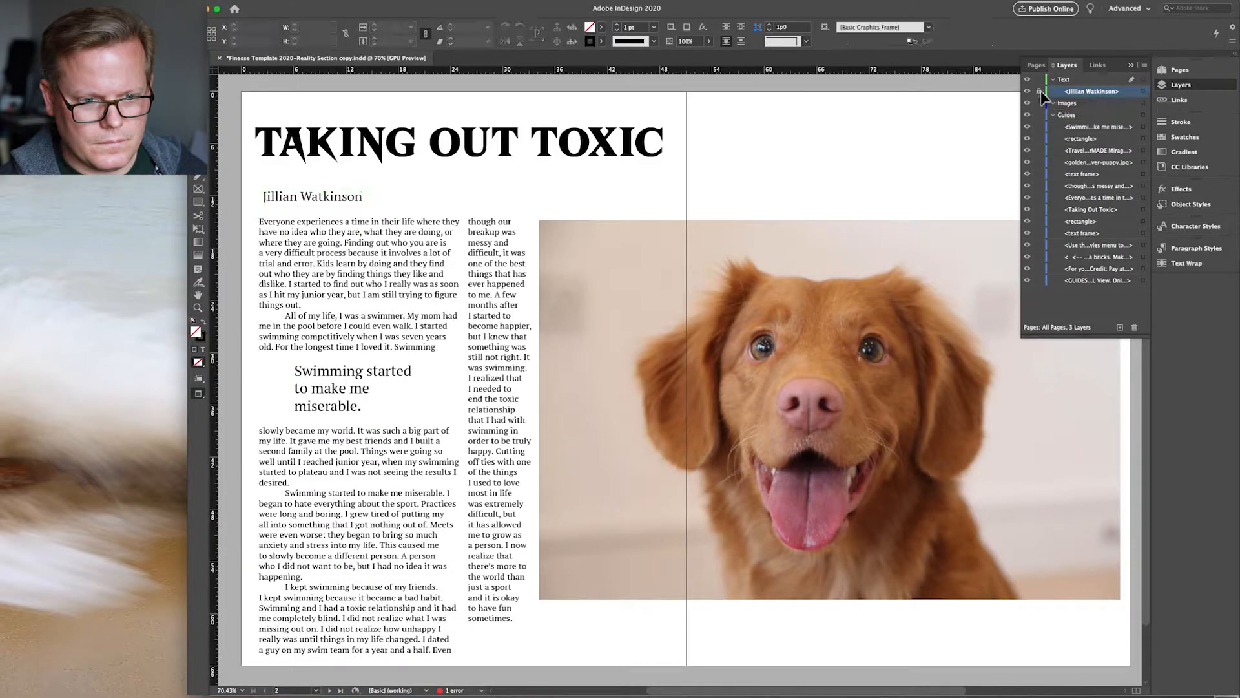
pyautogui.rightClick(1082, 95)
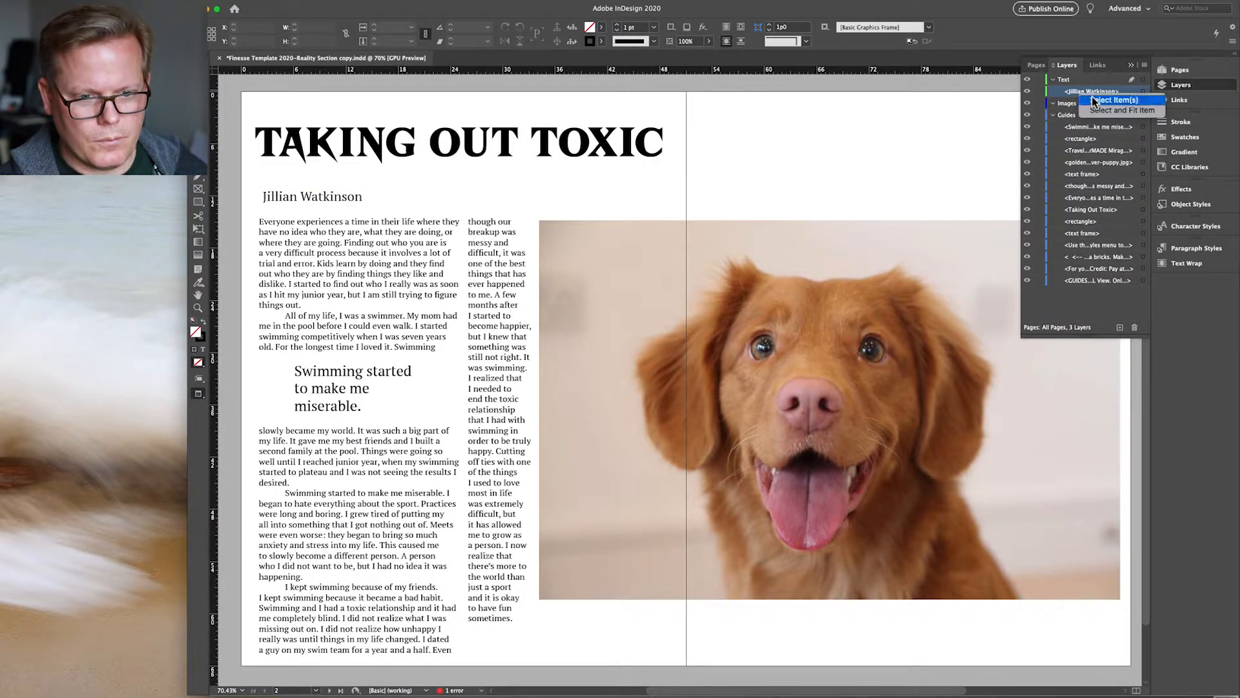
pyautogui.click(1113, 100)
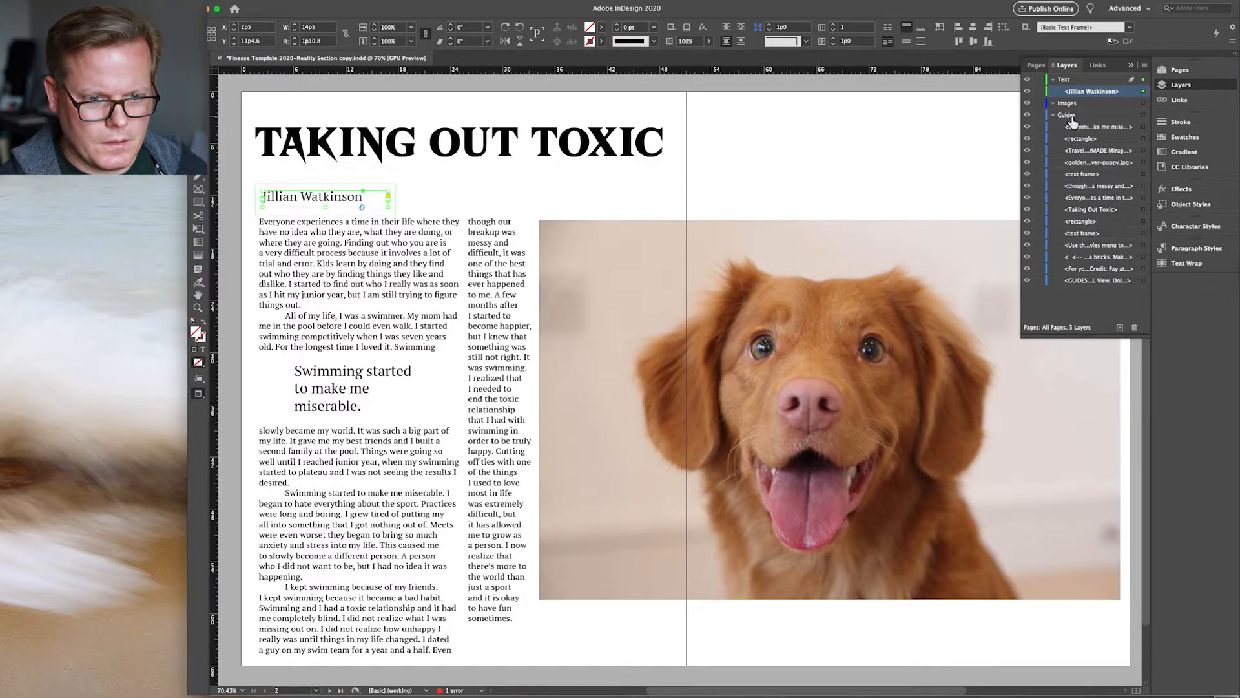
pyautogui.rightClick(1081, 92)
pyautogui.click(1080, 91)
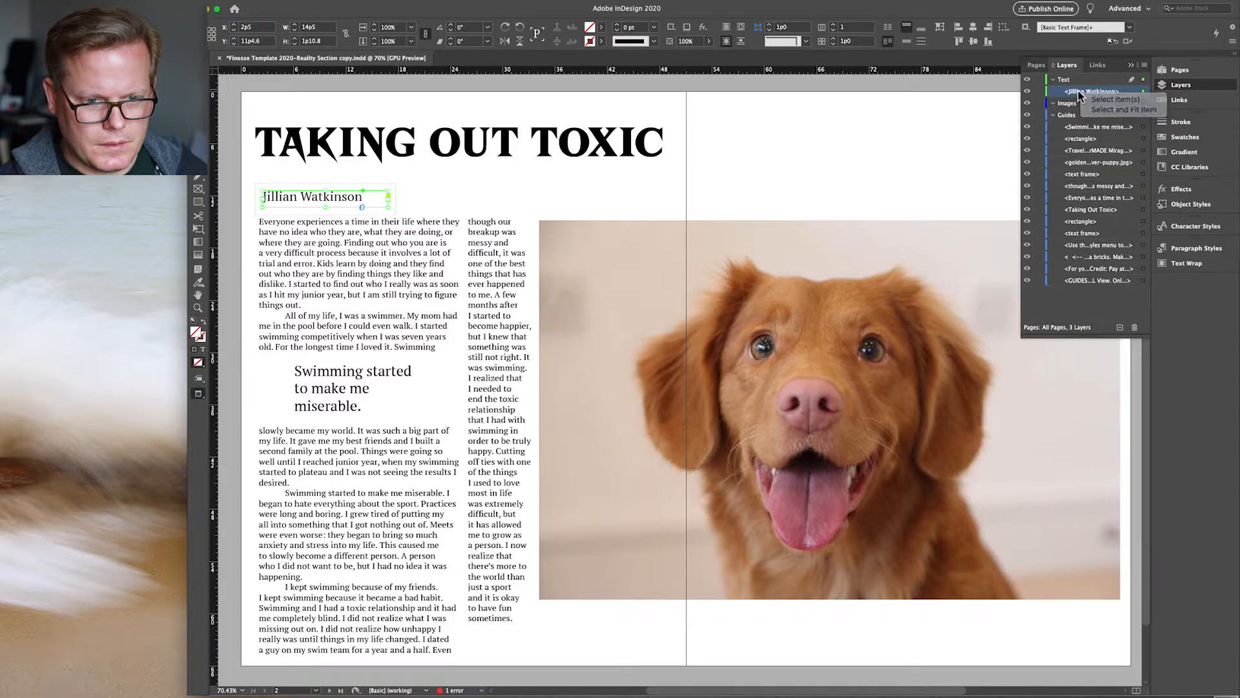
pyautogui.press('super+Tab')
pyautogui.press('super+Tab')
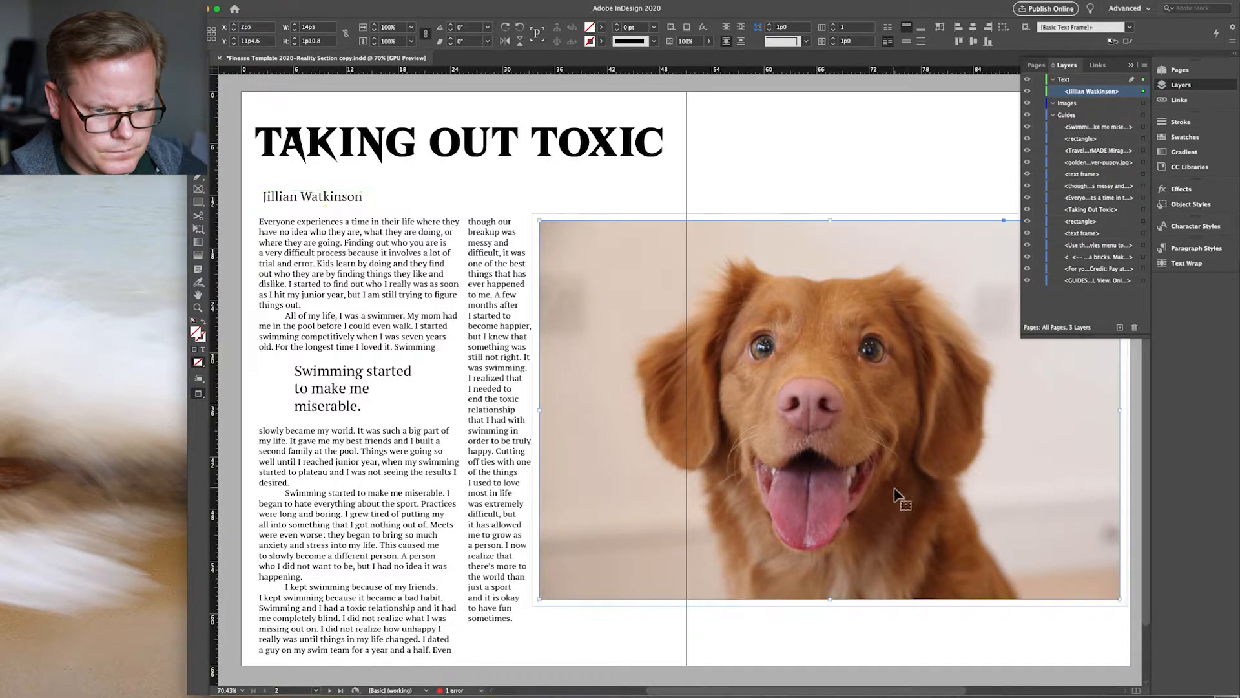
# Step: Move the golden-puppy dog photo into the Images layer and hide it
pyautogui.click(905, 501)
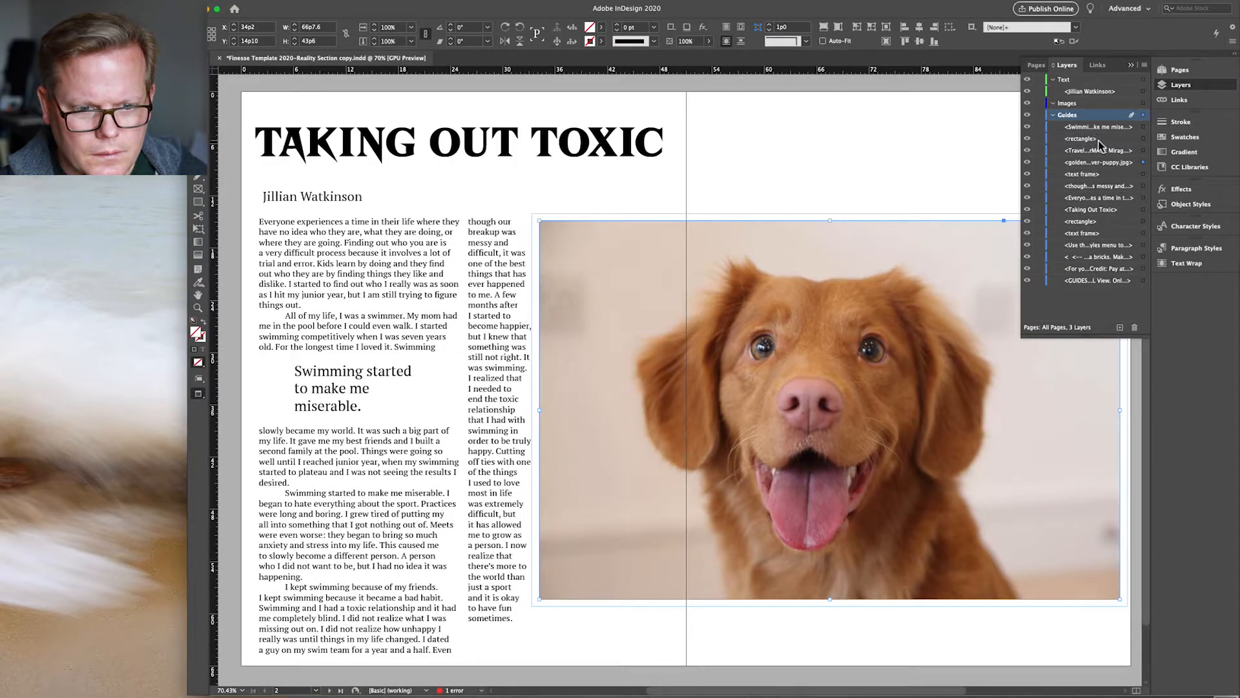
pyautogui.click(1028, 162)
pyautogui.click(1027, 163)
pyautogui.click(1072, 162)
pyautogui.moveTo(1076, 113); pyautogui.dragTo(1072, 111)
pyautogui.click(1028, 114)
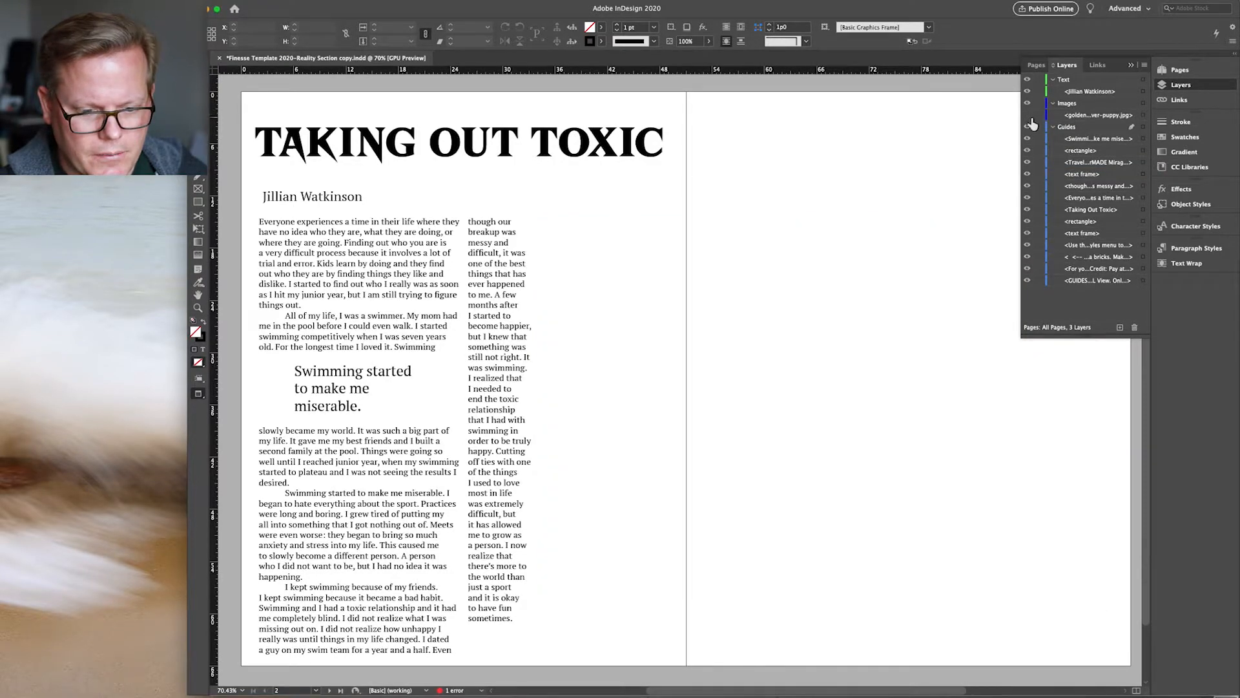
pyautogui.click(1080, 94)
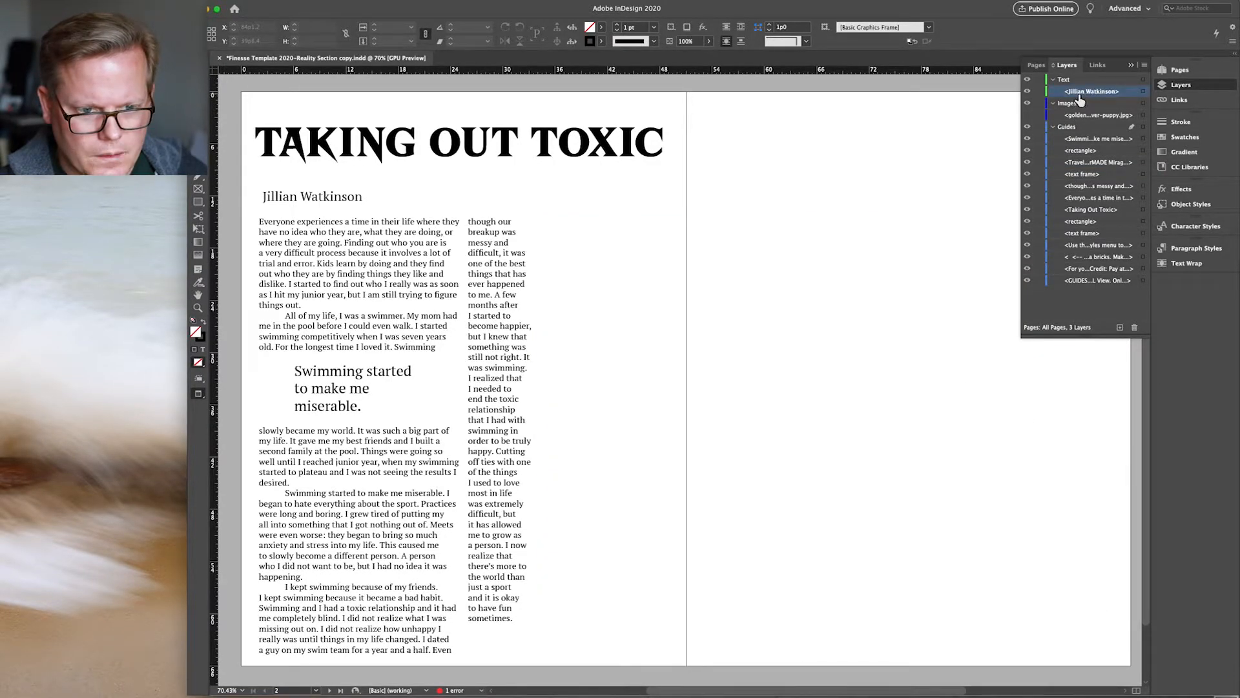
pyautogui.click(1142, 91)
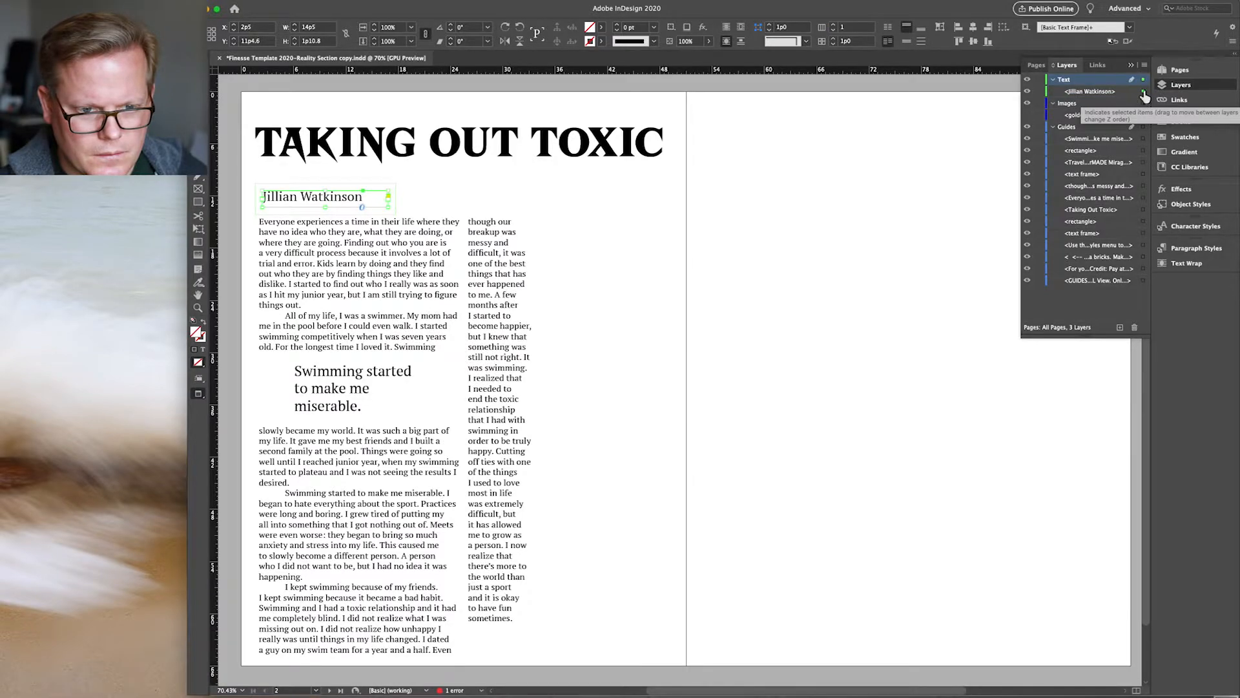
pyautogui.click(1100, 94)
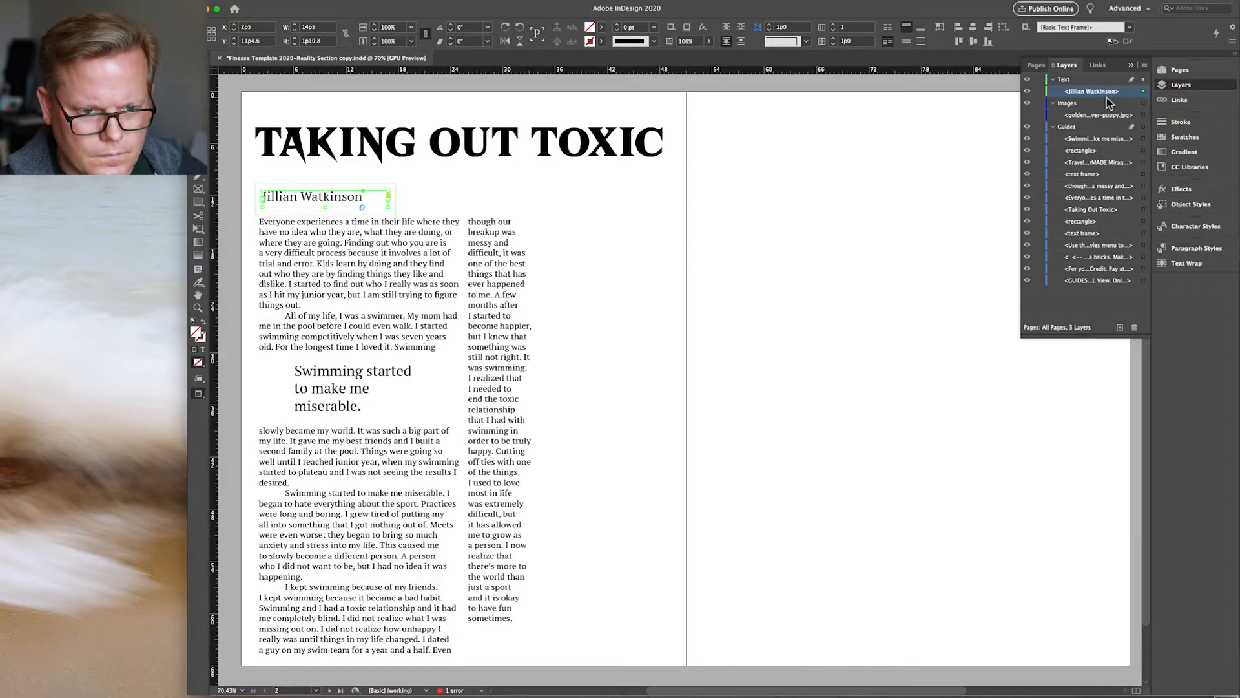
pyautogui.scroll(-3, 1017, 681)
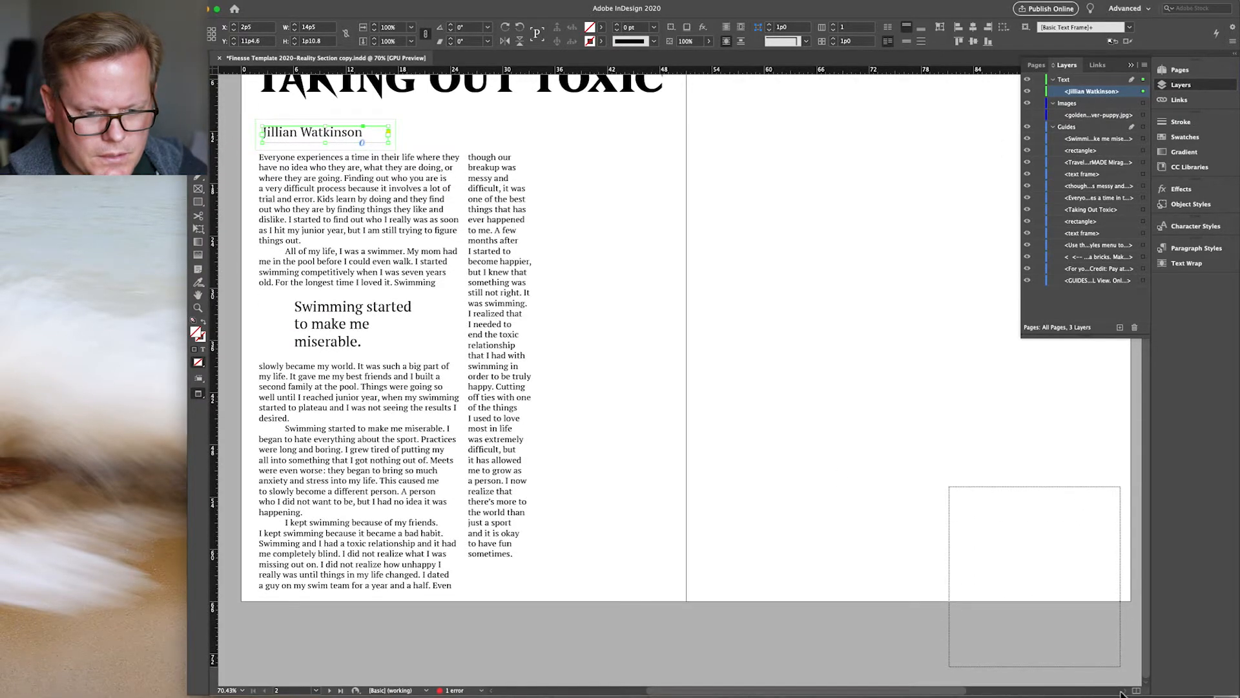
# Step: Drag the empty credit frame up near the photo and make the dog photo visible again
pyautogui.click(1041, 515)
pyautogui.moveTo(1021, 514); pyautogui.dragTo(912, 115)
pyautogui.scroll(5, 966, 272)
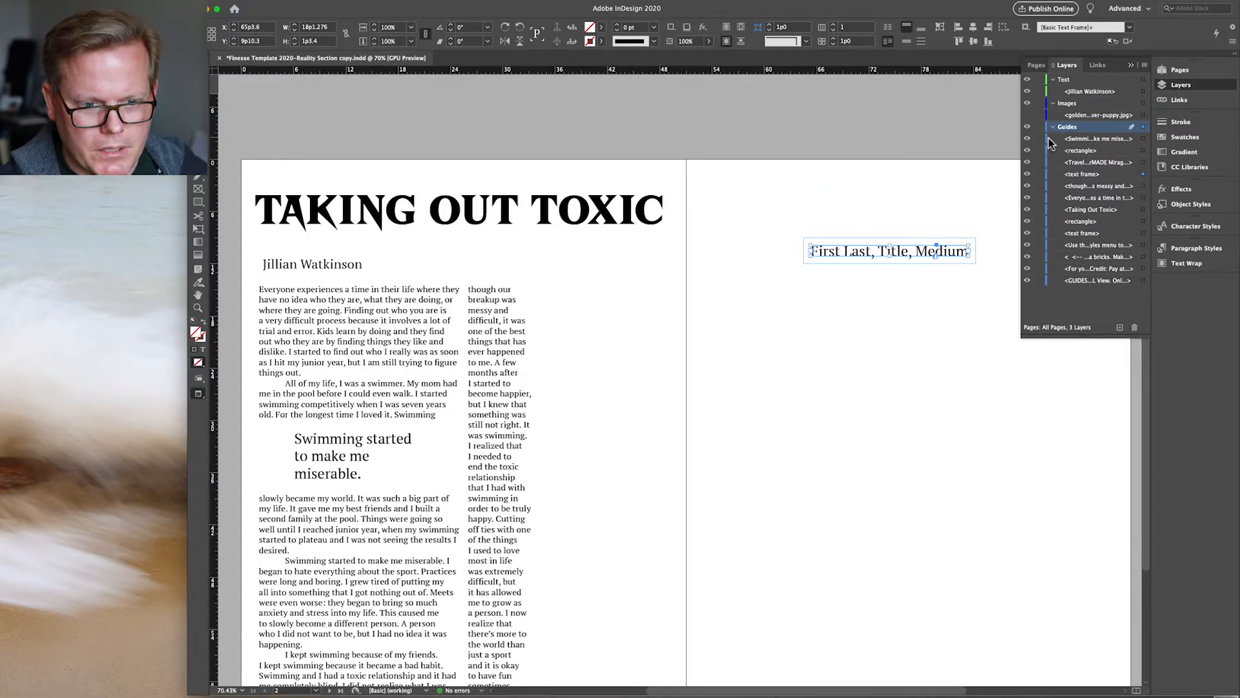
pyautogui.click(1028, 115)
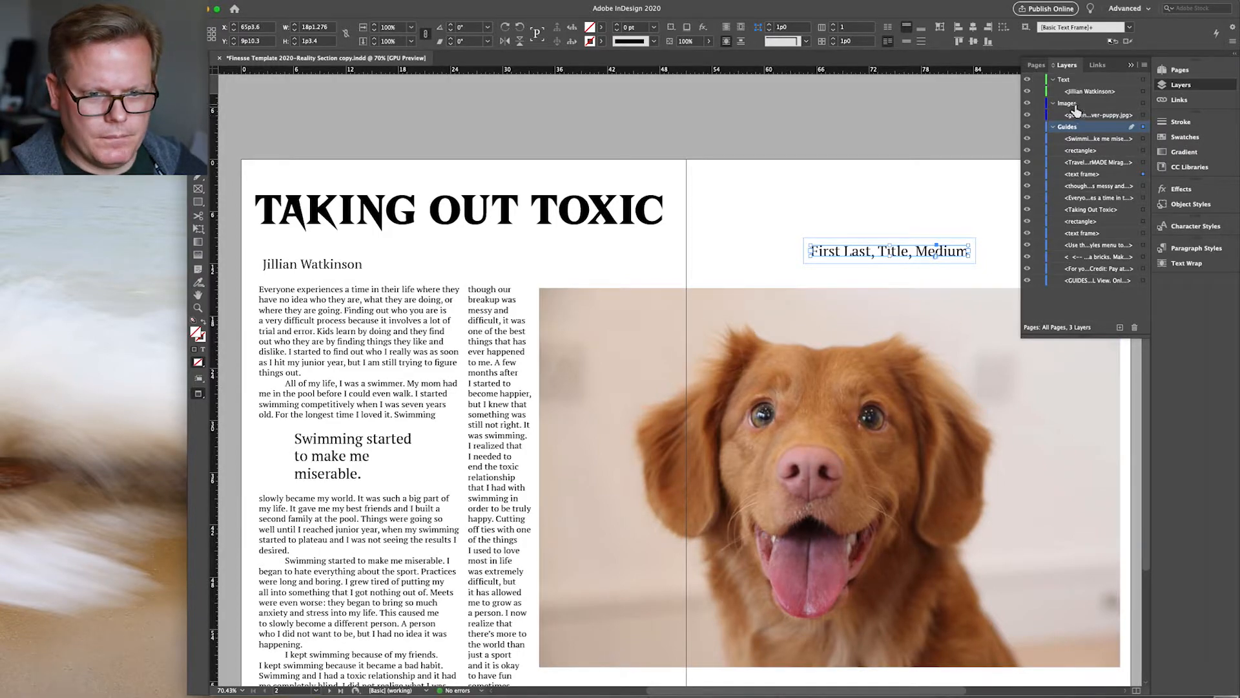
pyautogui.click(1132, 66)
# Step: Position the credit frame just above the photo's top-right corner and select its text for editing
pyautogui.moveTo(960, 254); pyautogui.dragTo(1092, 277)
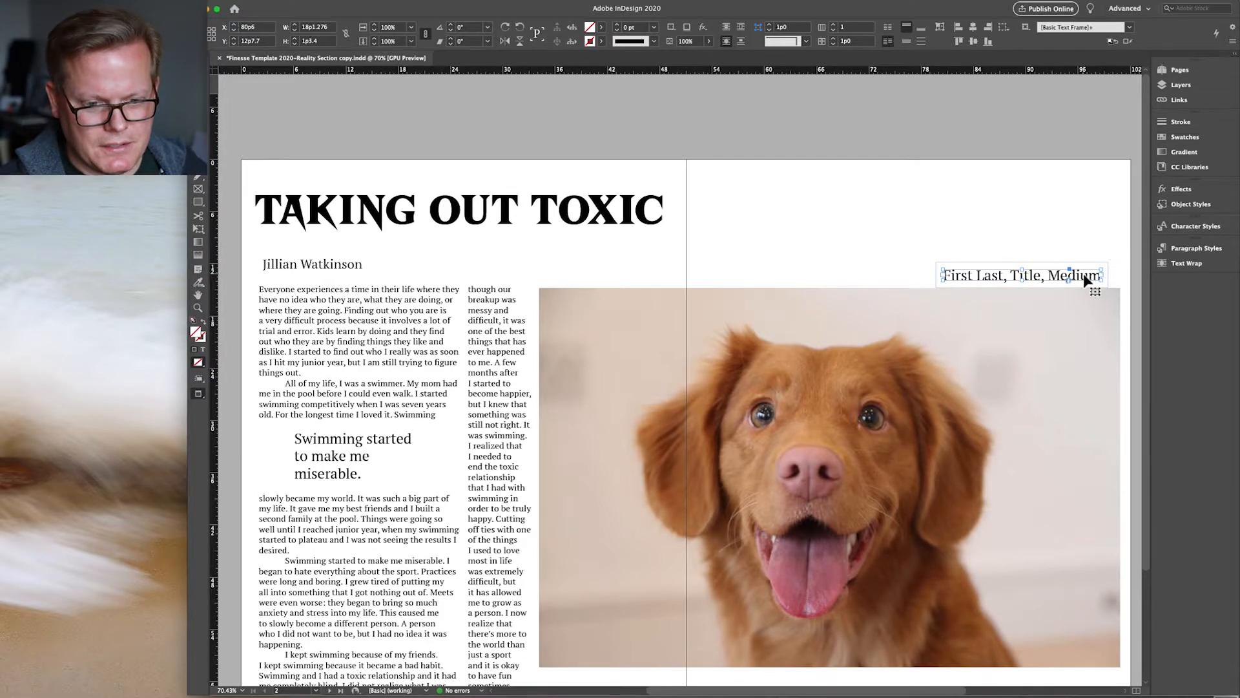
pyautogui.moveTo(1087, 278); pyautogui.dragTo(1102, 278)
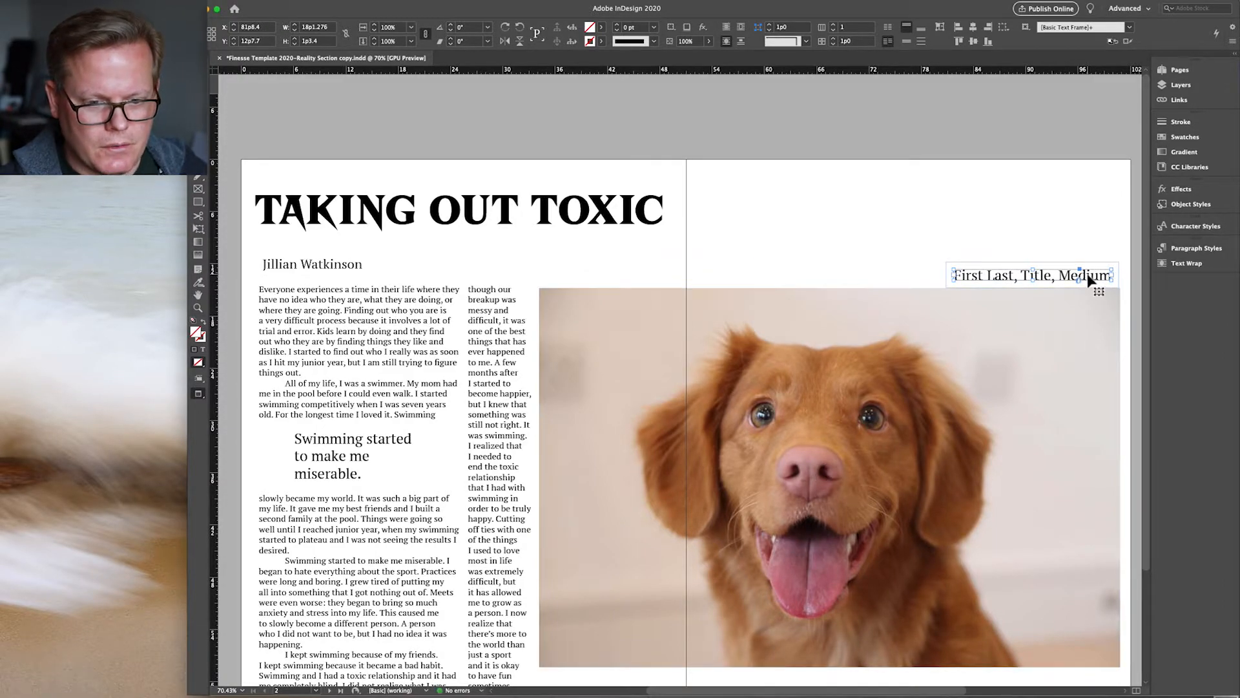
pyautogui.press('Right')
pyautogui.press('Right')
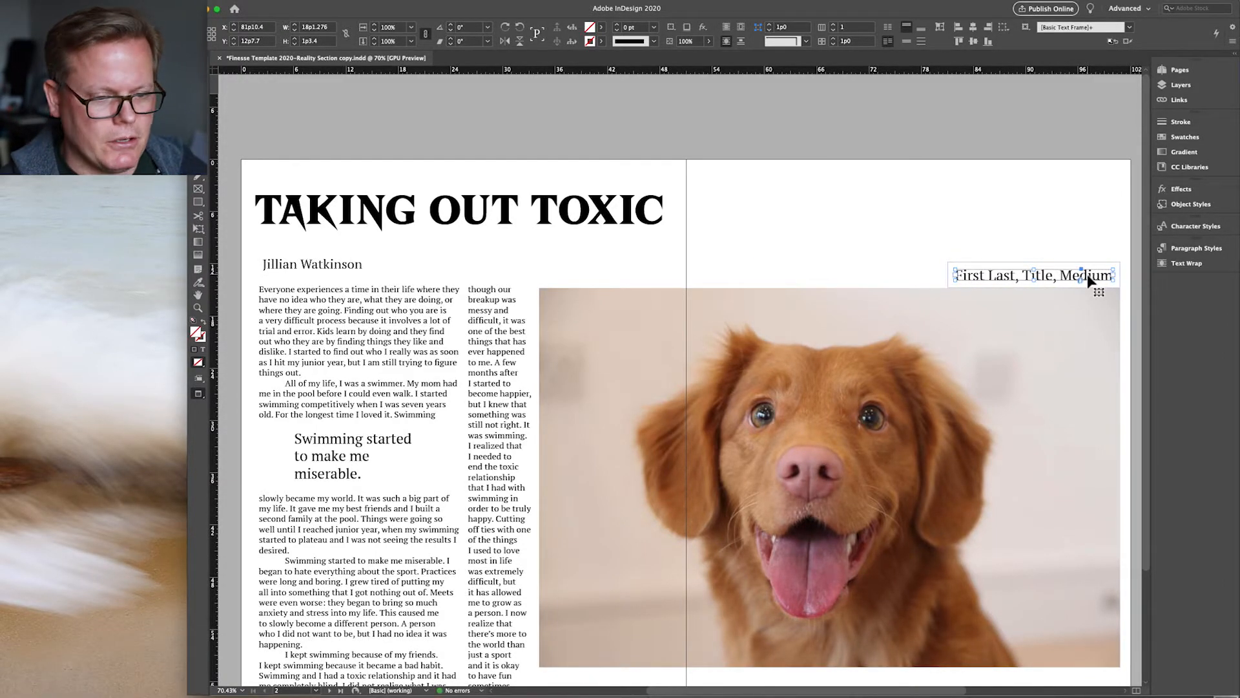
pyautogui.click(883, 254)
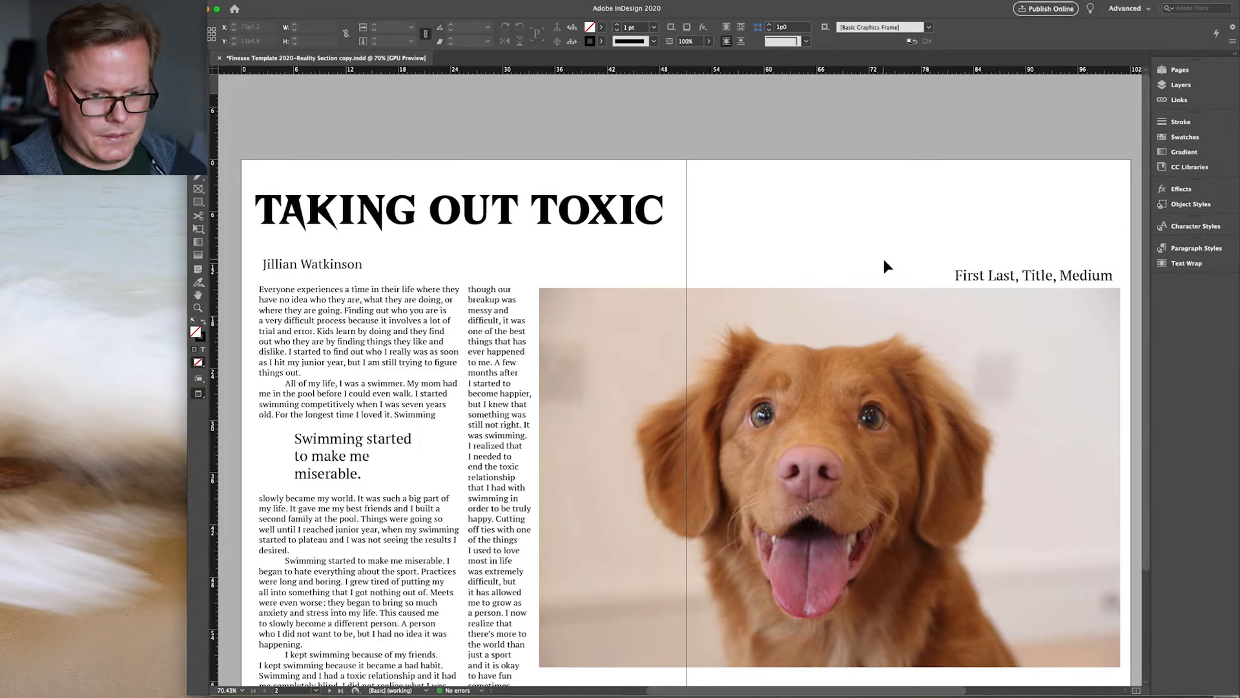
pyautogui.doubleClick(971, 275)
pyautogui.press('super+a')
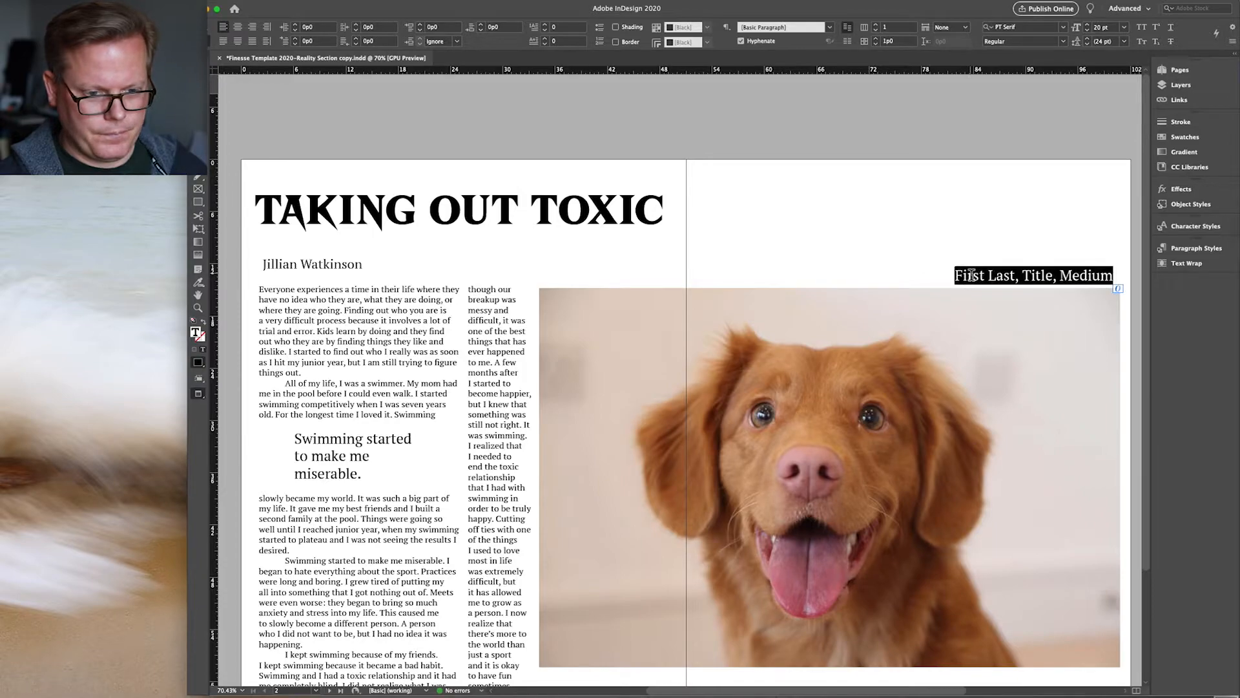
# Step: Replace 'First Last' with the photographer's name and 'Title' with 'Whosagoodboy' in the credit
pyautogui.click(998, 275)
pyautogui.moveTo(1012, 276); pyautogui.dragTo(955, 276)
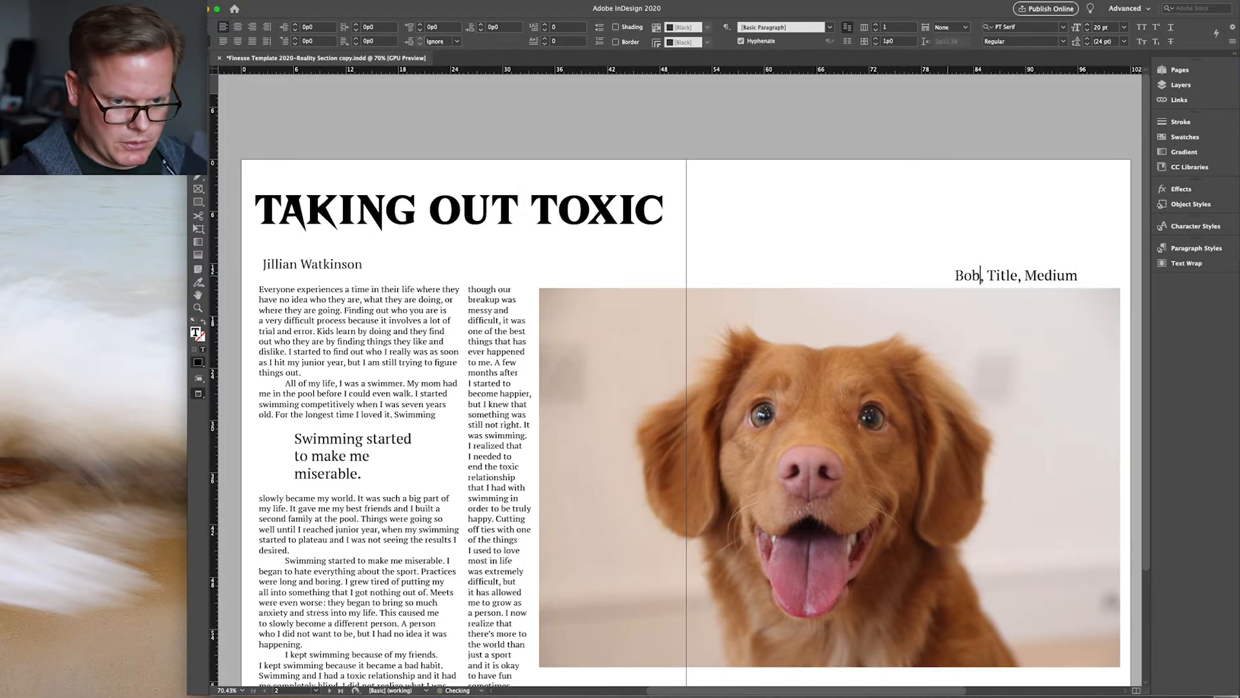
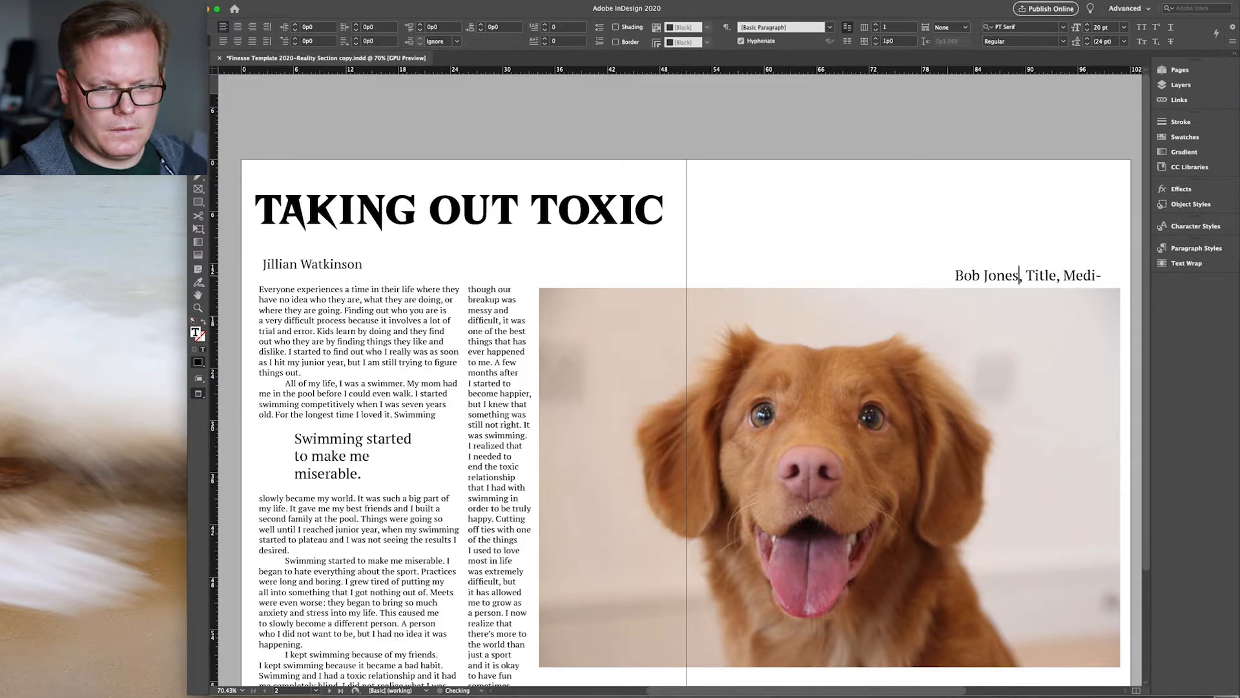
pyautogui.doubleClick(1043, 279)
pyautogui.write('Whosagoo')
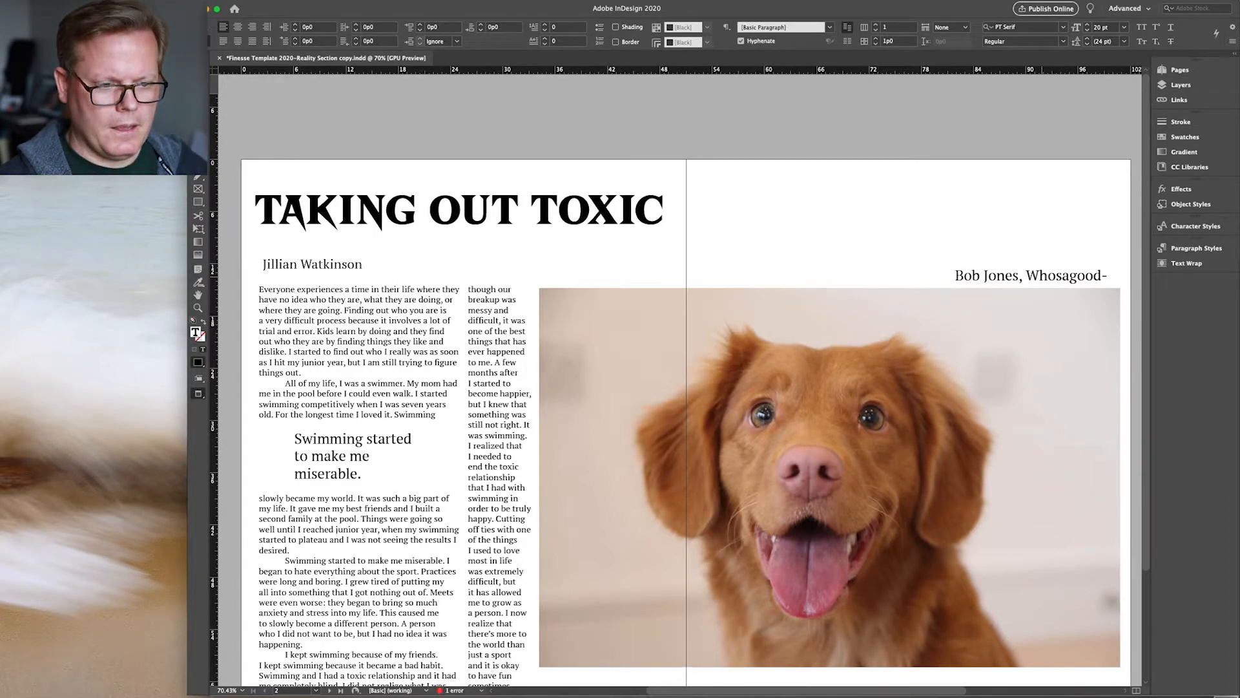
pyautogui.press('Escape')
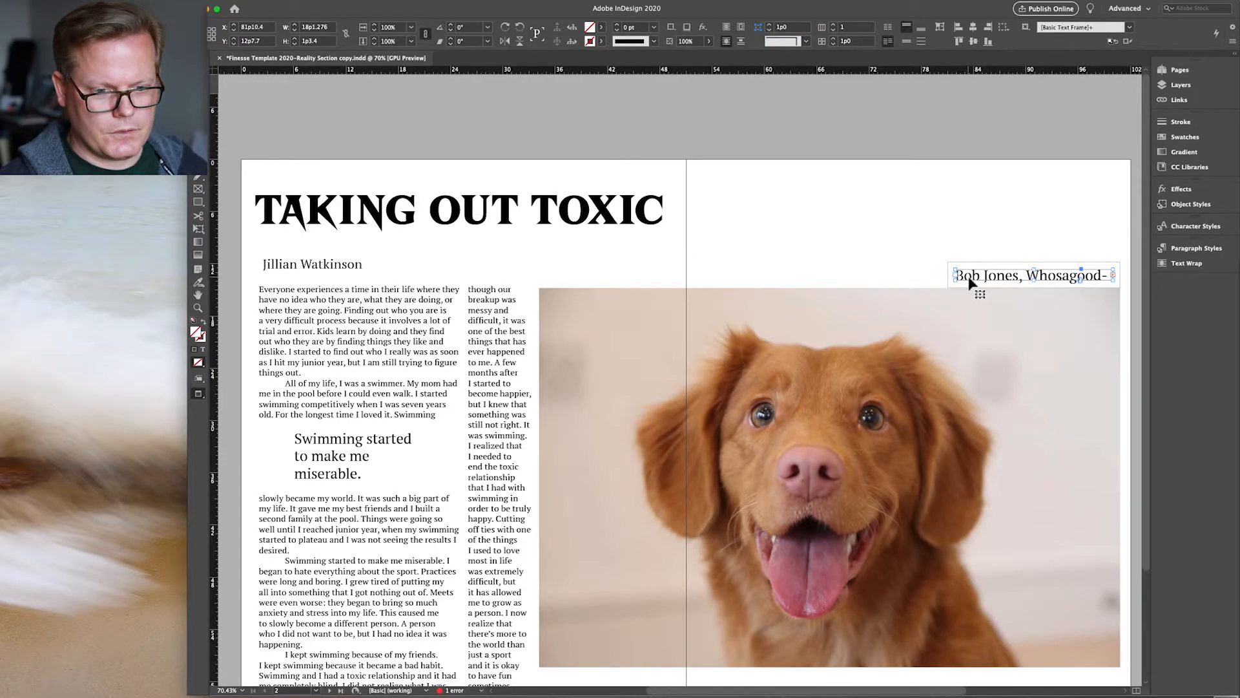
# Step: Resize the credit frame wider to the left and shorter from the top
pyautogui.rightClick(956, 274)
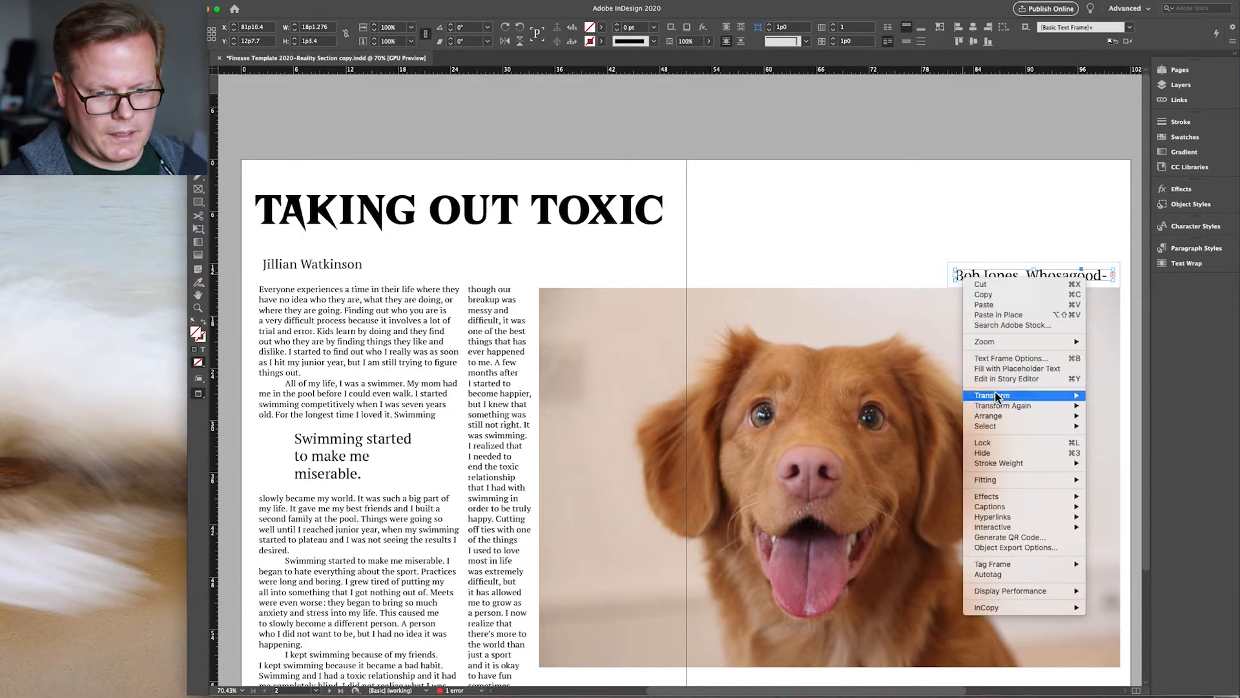
pyautogui.moveTo(1039, 479)
pyautogui.click(1106, 479)
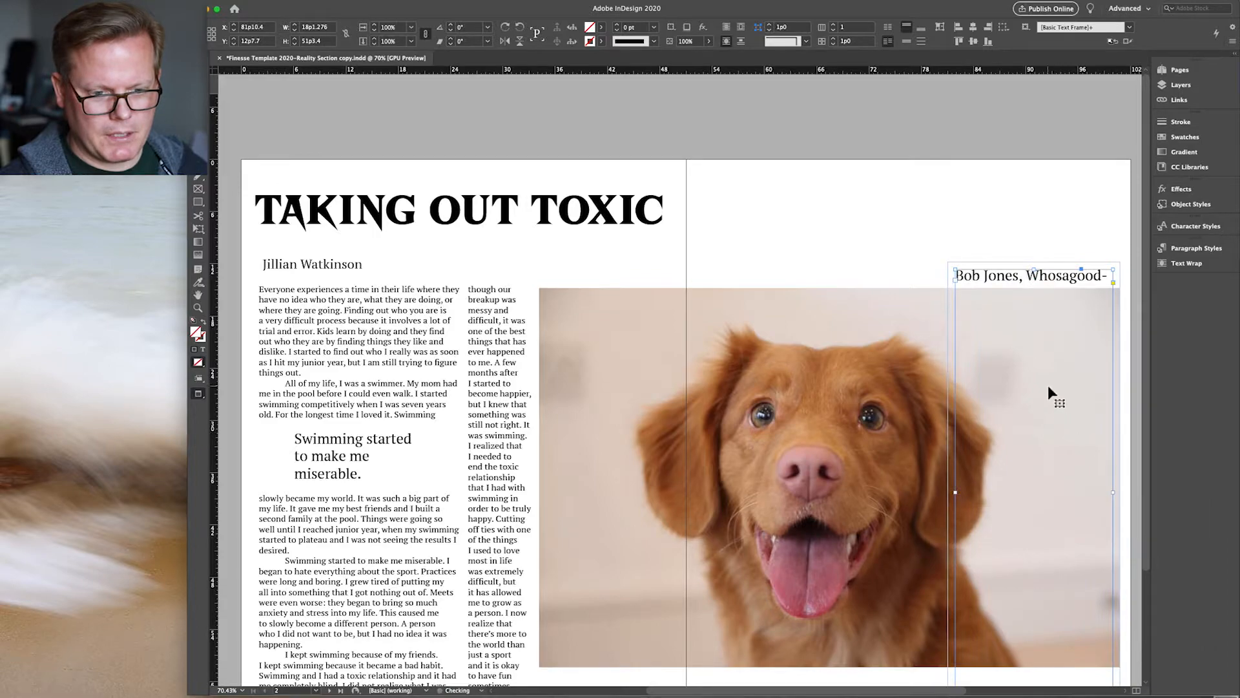
pyautogui.press('super+z')
pyautogui.moveTo(956, 278); pyautogui.dragTo(768, 258)
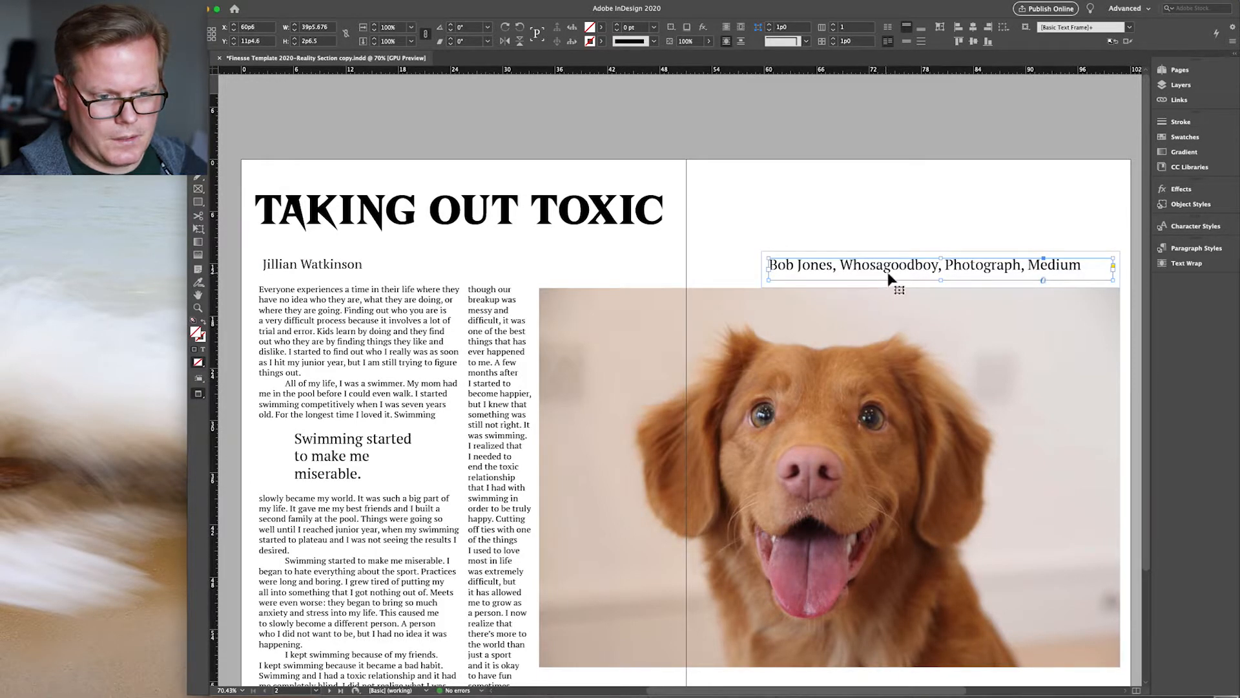
pyautogui.moveTo(943, 262); pyautogui.dragTo(943, 269)
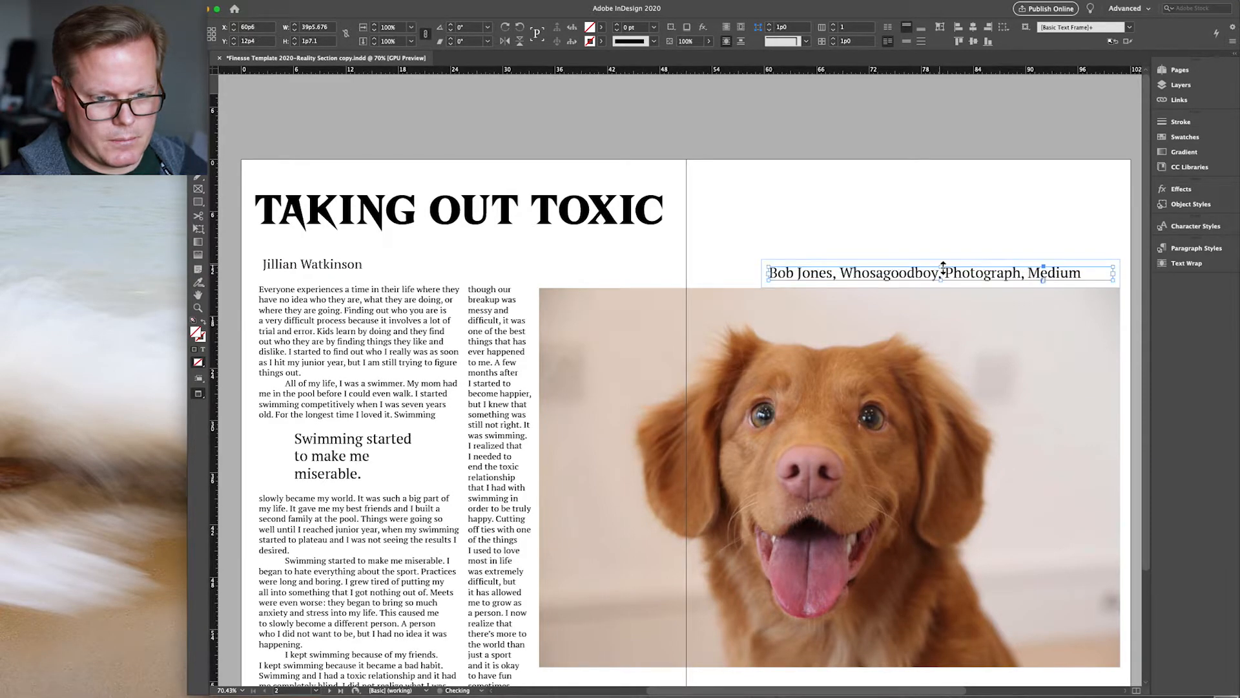
# Step: Remove 'Medium' and the trailing comma, narrow the frame, and align it with the photo's right edge
pyautogui.doubleClick(1041, 273)
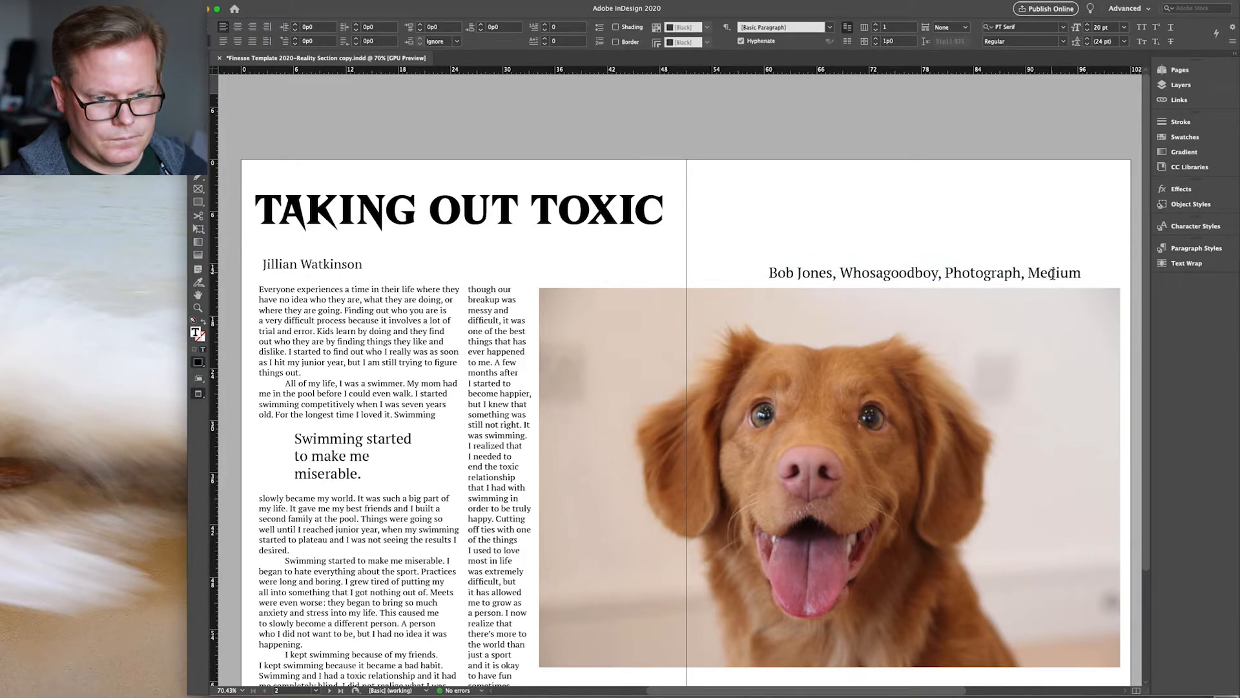
pyautogui.doubleClick(1052, 274)
pyautogui.press('BackSpace')
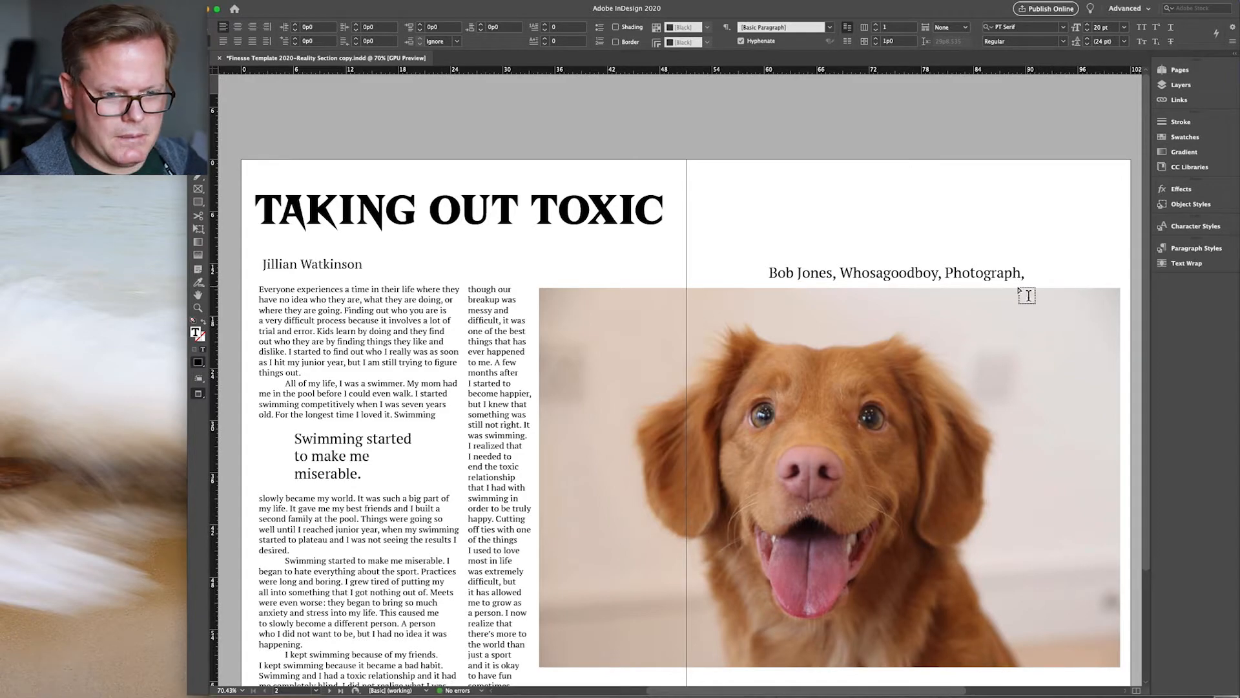
pyautogui.press('Escape')
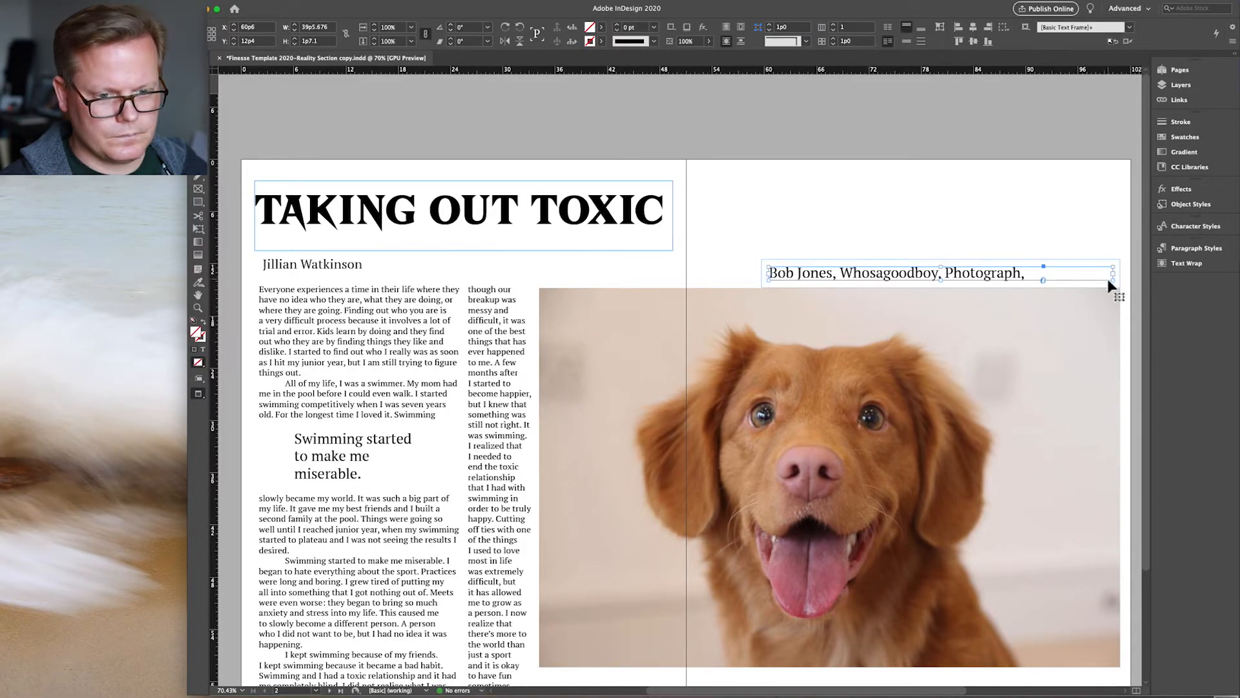
pyautogui.moveTo(1113, 276); pyautogui.dragTo(1026, 273)
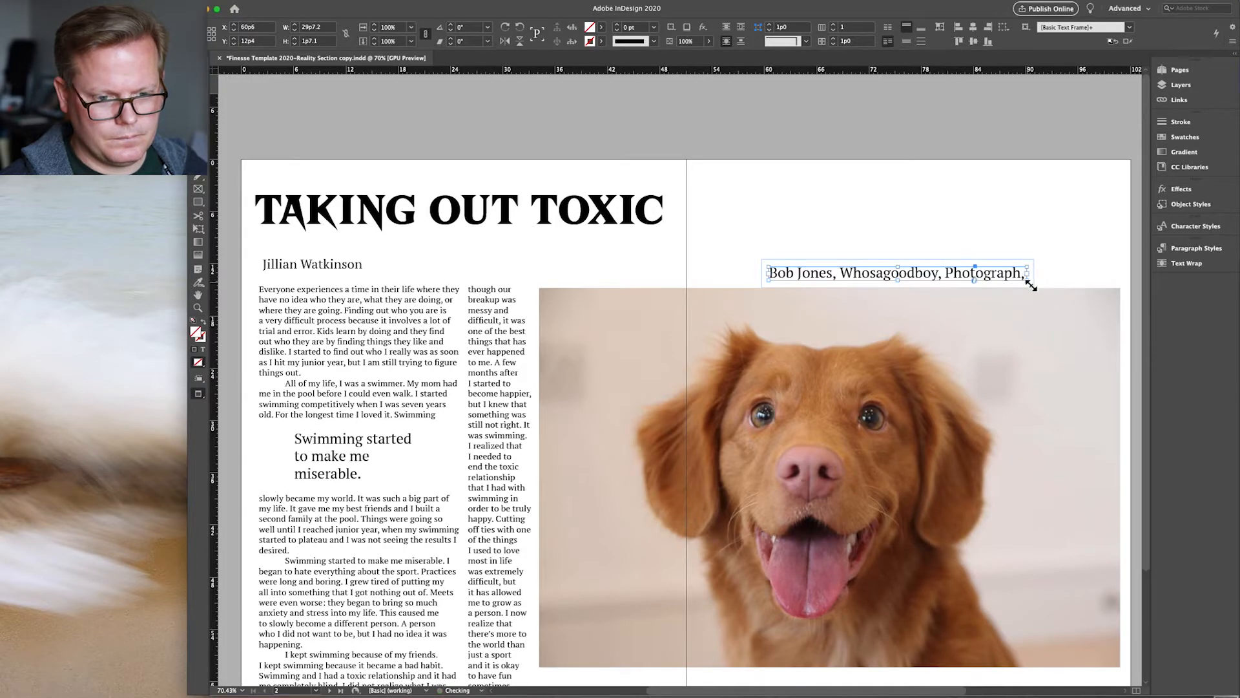
pyautogui.doubleClick(1023, 275)
pyautogui.press('BackSpace')
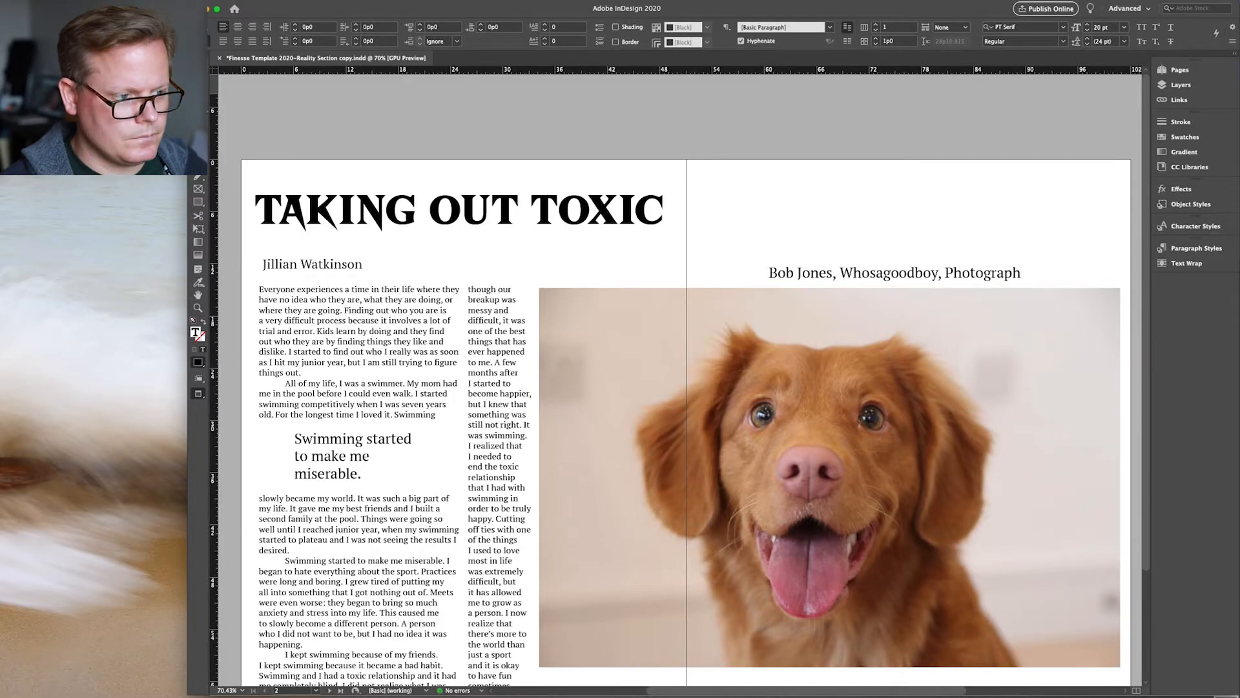
pyautogui.press('Escape')
pyautogui.moveTo(944, 270); pyautogui.dragTo(1034, 276)
# Step: Fit the whole spread in the window with Cmd+Option+0 and return the screen mode to Normal
pyautogui.click(1014, 343)
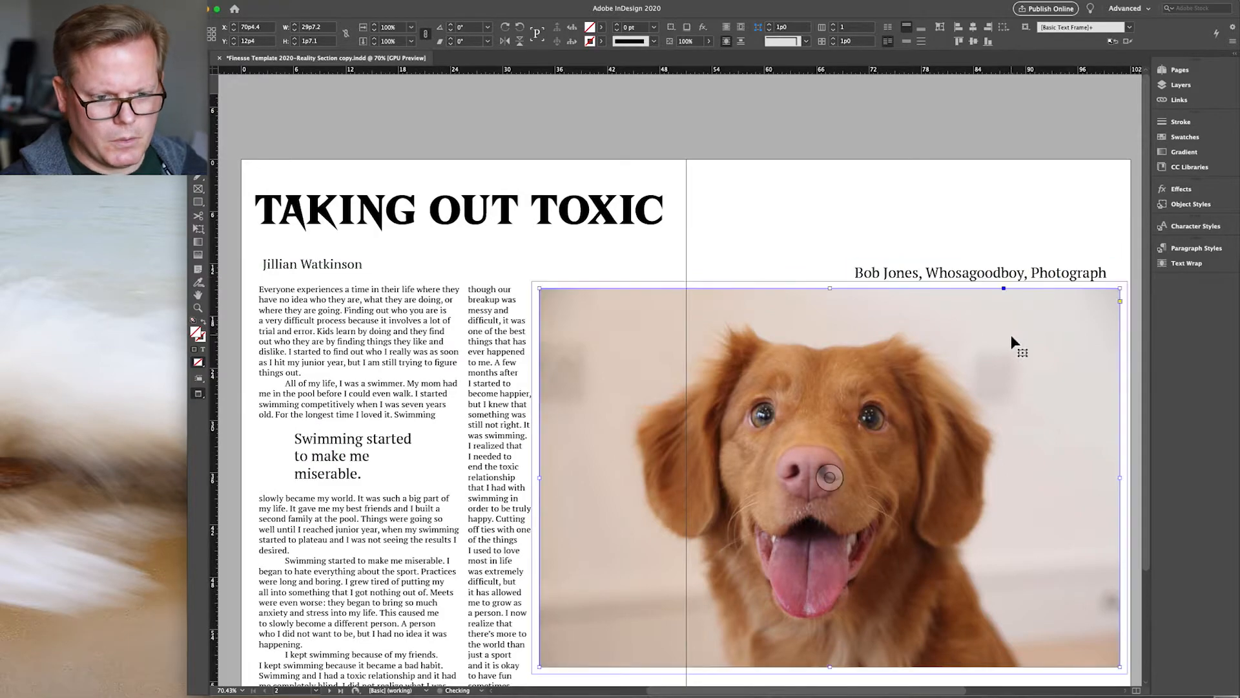
pyautogui.click(876, 206)
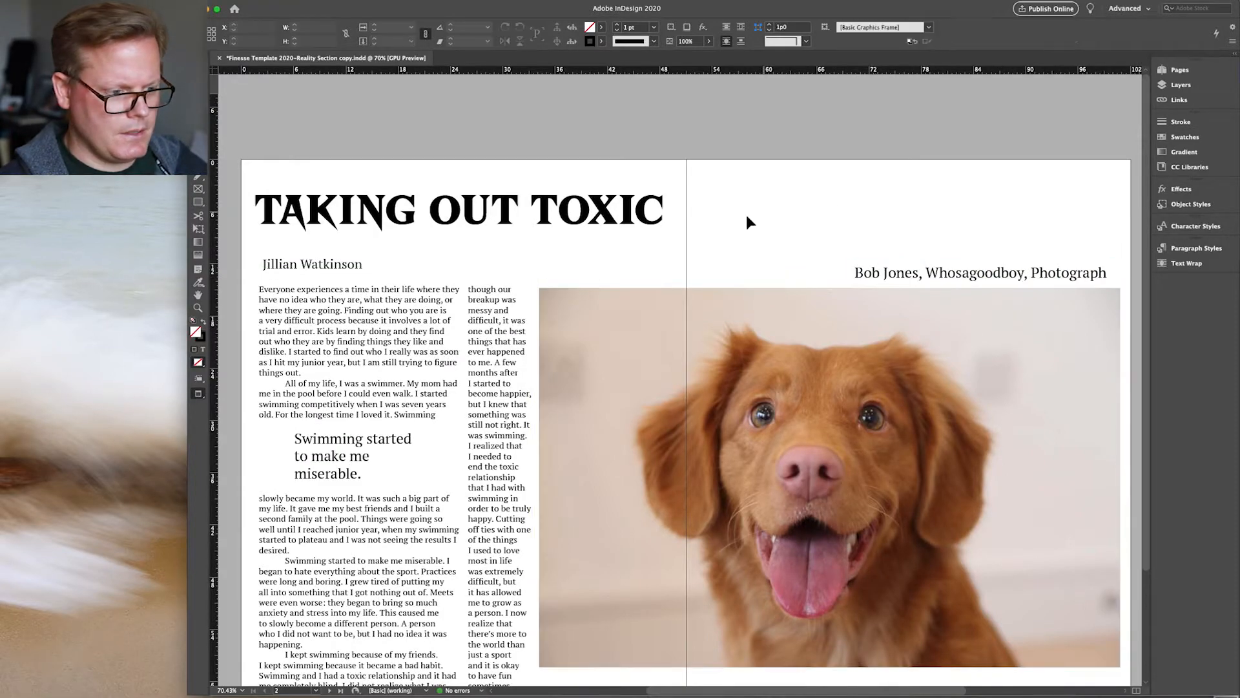
pyautogui.click(199, 396)
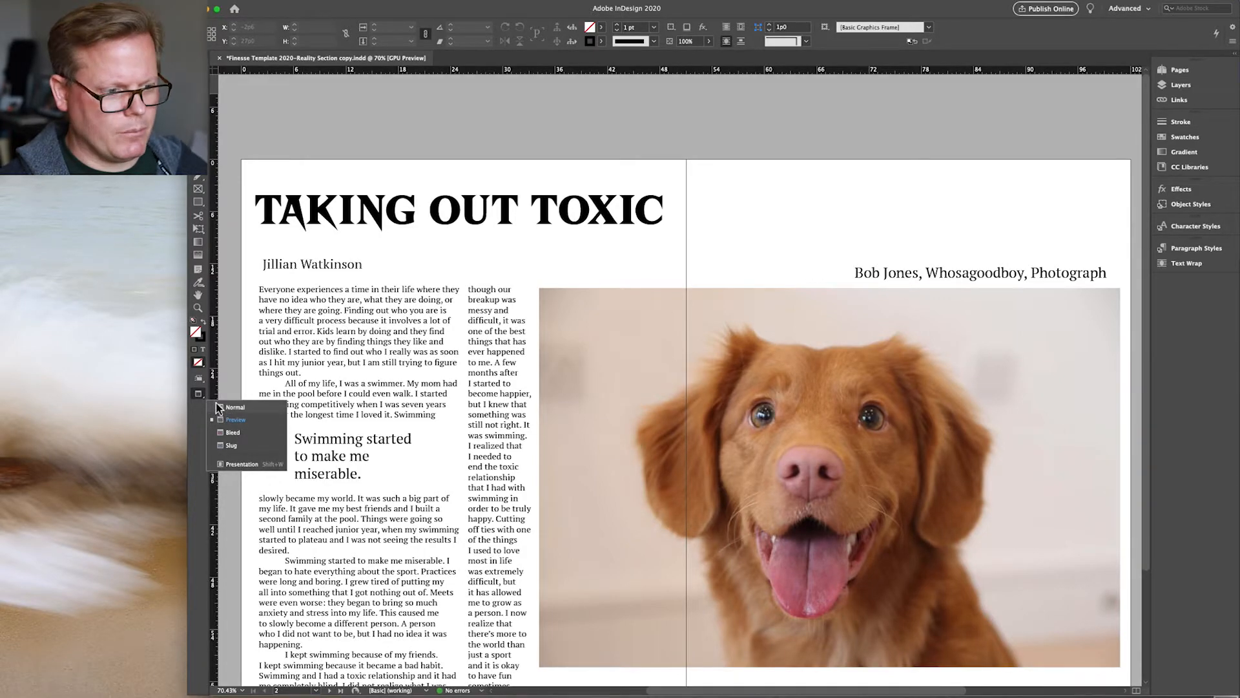
pyautogui.click(238, 322)
pyautogui.scroll(-3, 237, 397)
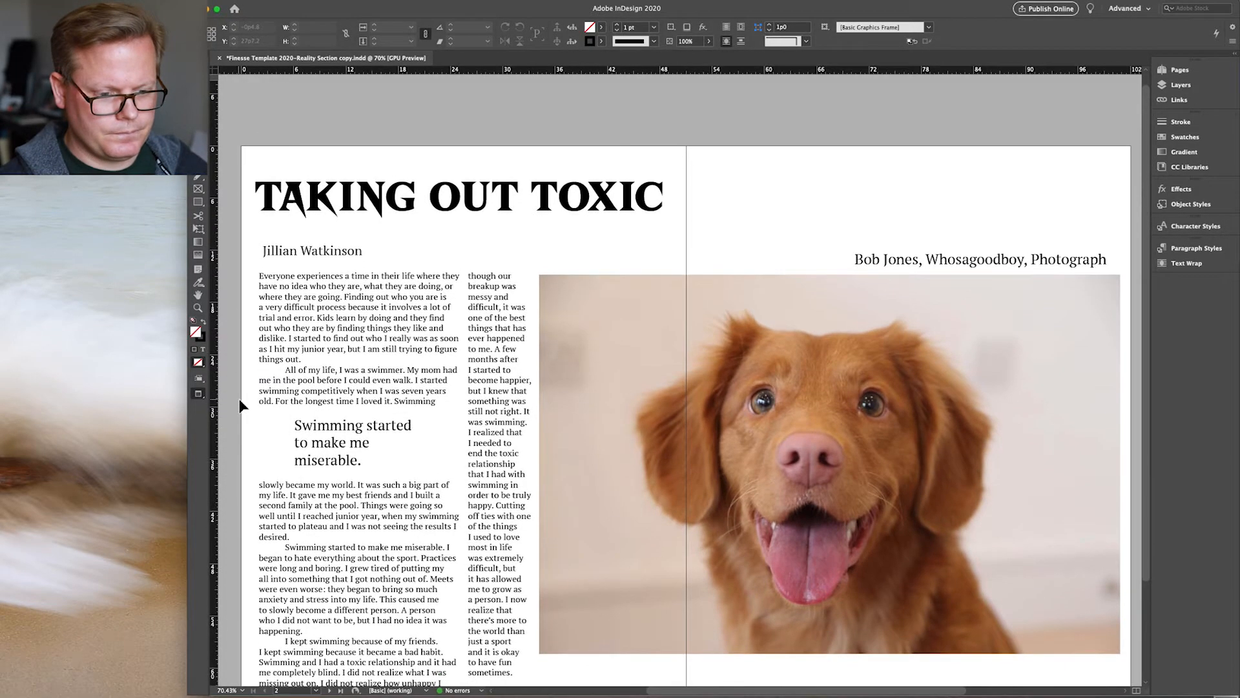
pyautogui.hscroll(-5, 239, 398)
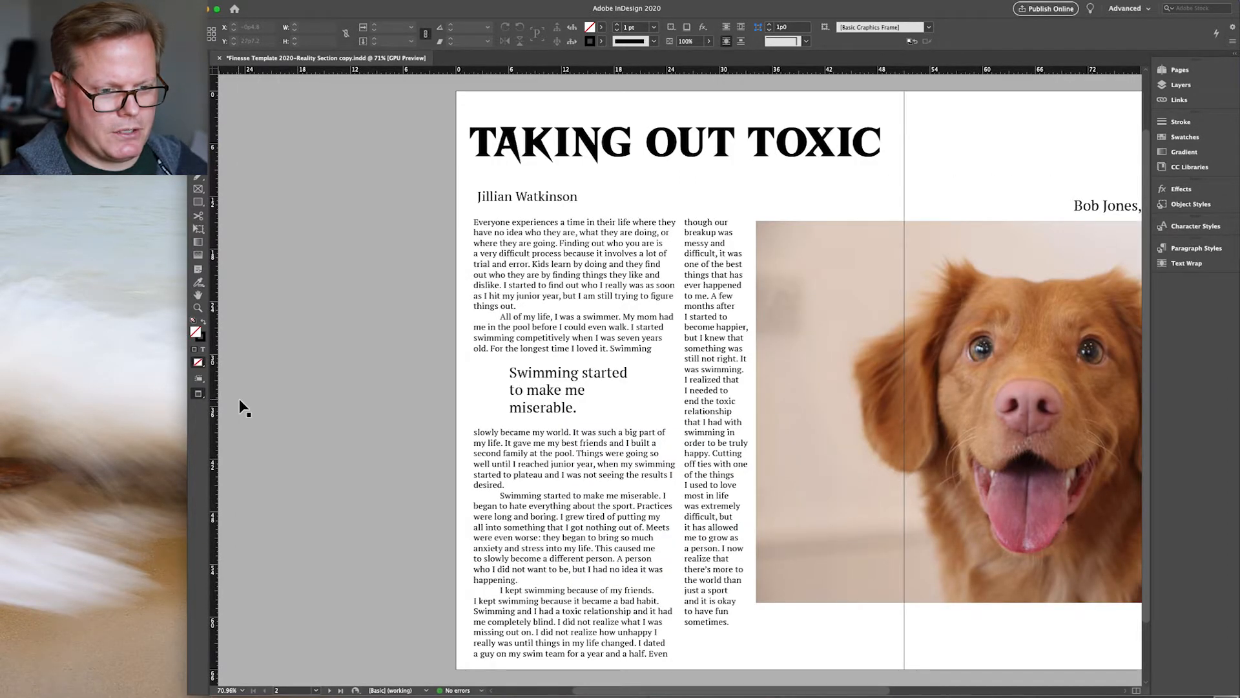
pyautogui.press('super+alt+0')
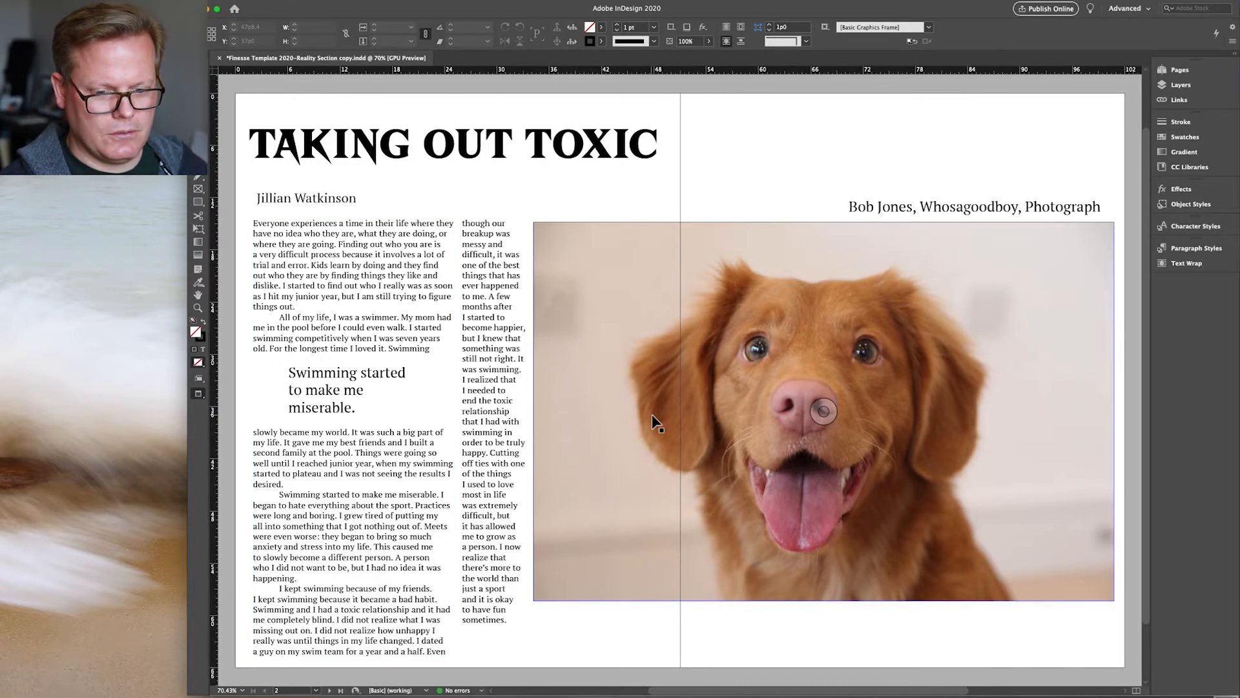
pyautogui.click(202, 397)
pyautogui.click(249, 406)
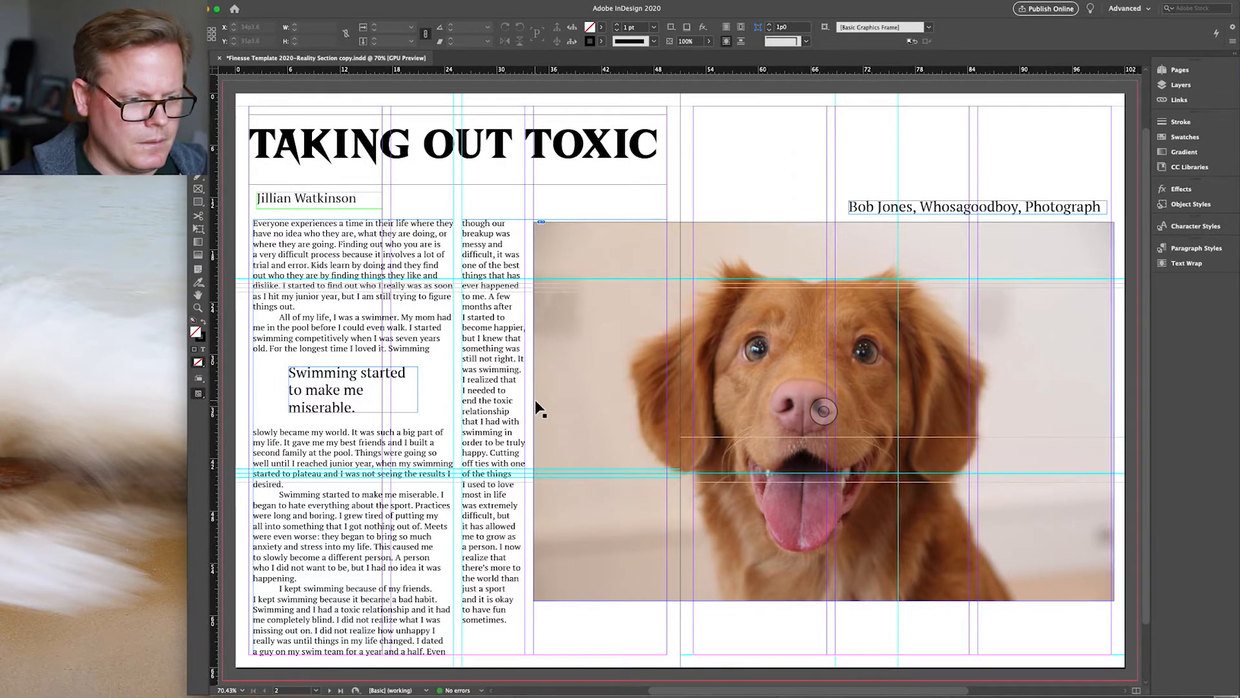
# Step: Move the second column frame to the right page and widen the left body frame into one column
pyautogui.click(451, 360)
pyautogui.click(465, 377)
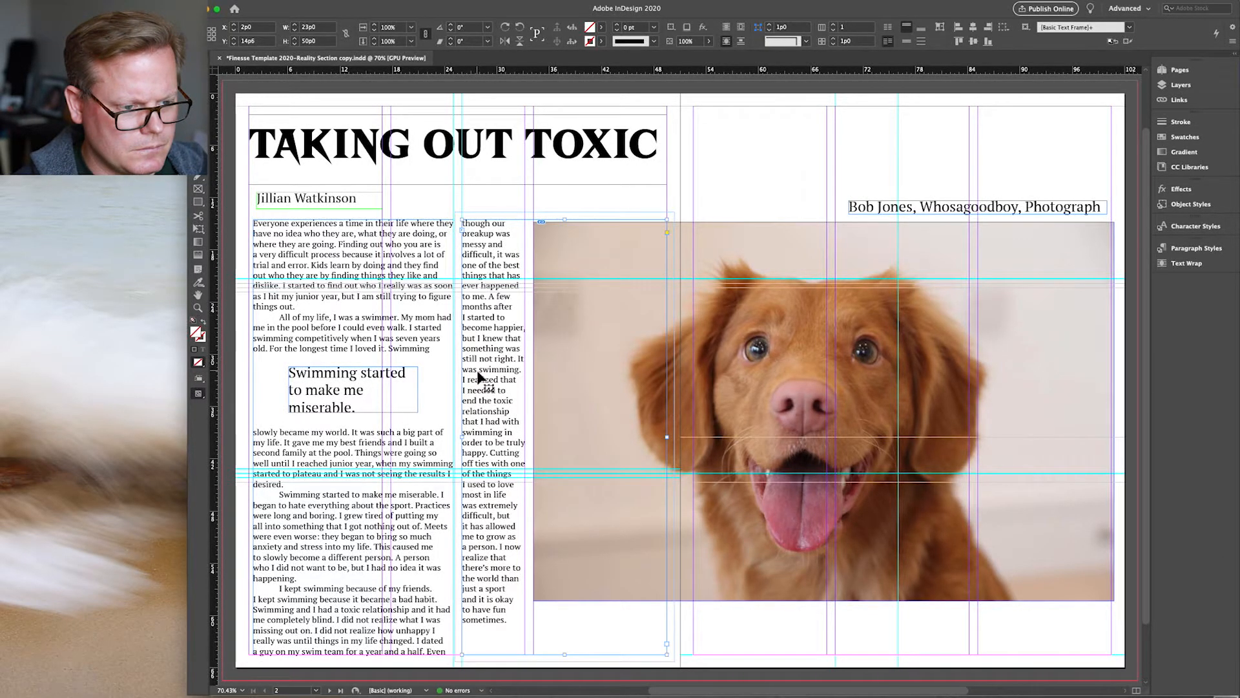
pyautogui.moveTo(478, 378); pyautogui.dragTo(709, 281)
pyautogui.click(426, 361)
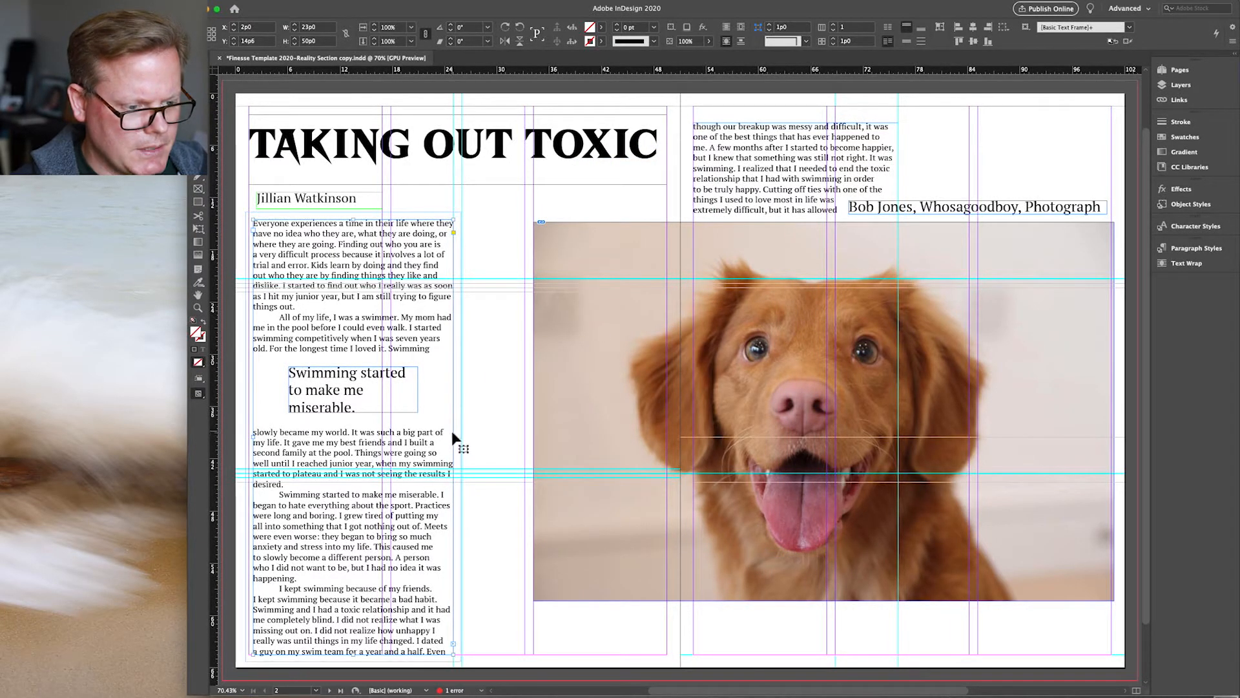
pyautogui.moveTo(453, 437); pyautogui.dragTo(530, 439)
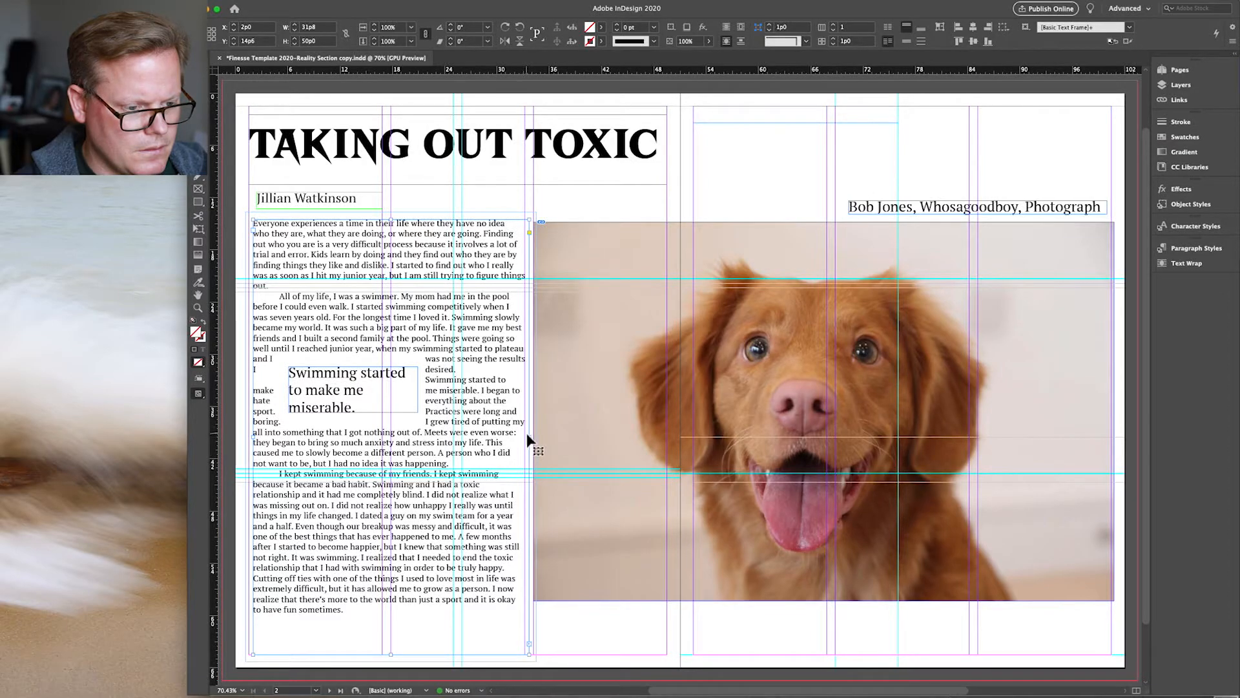
pyautogui.moveTo(529, 440); pyautogui.dragTo(526, 440)
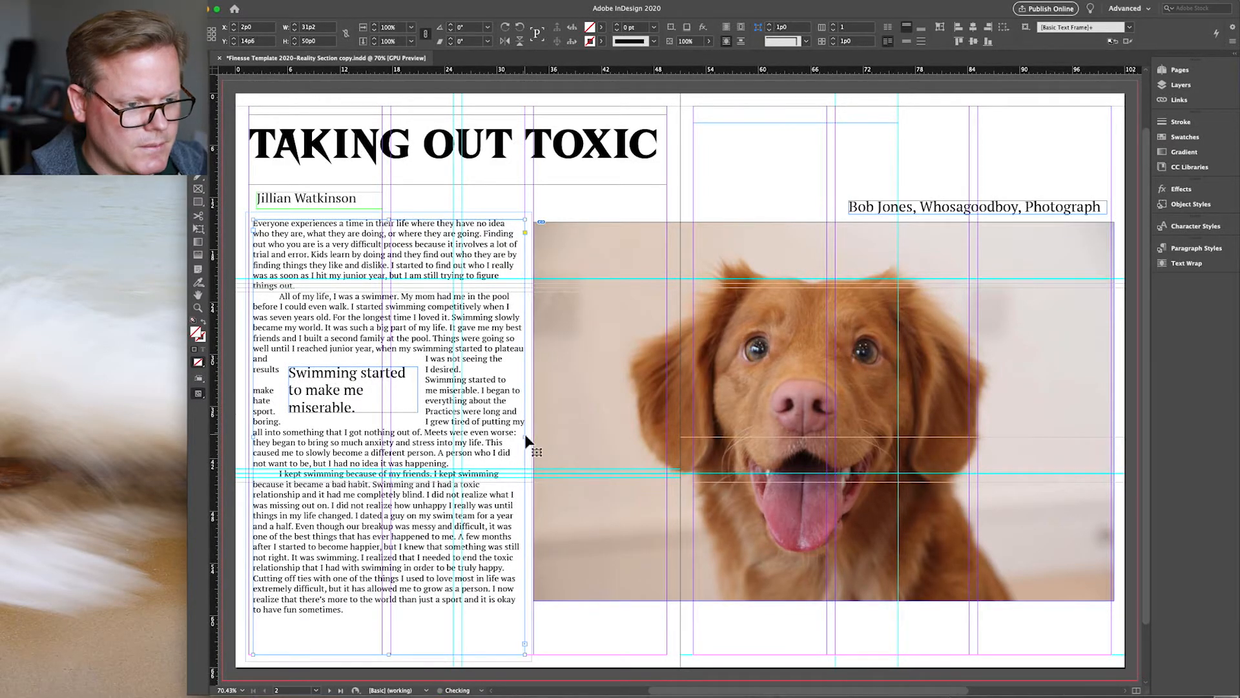
pyautogui.click(786, 197)
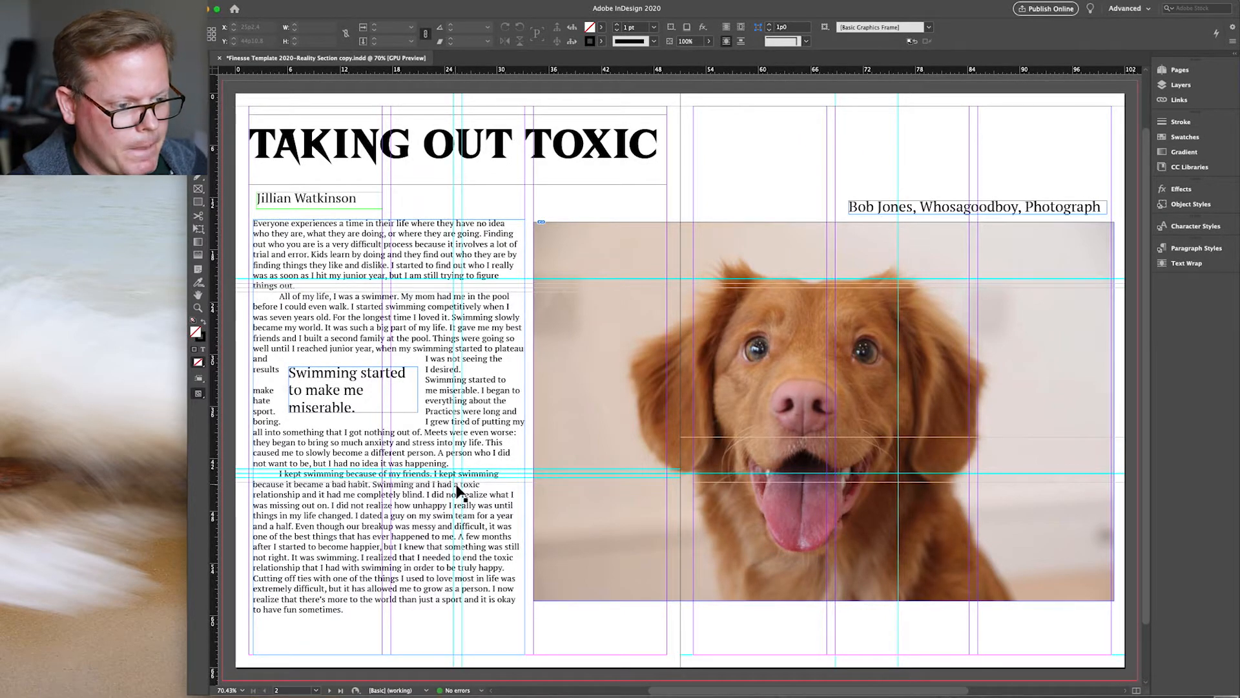
# Step: Raise the byline under the title and extend the body frame's top upward and its edge further left
pyautogui.click(354, 206)
pyautogui.moveTo(354, 206); pyautogui.dragTo(354, 186)
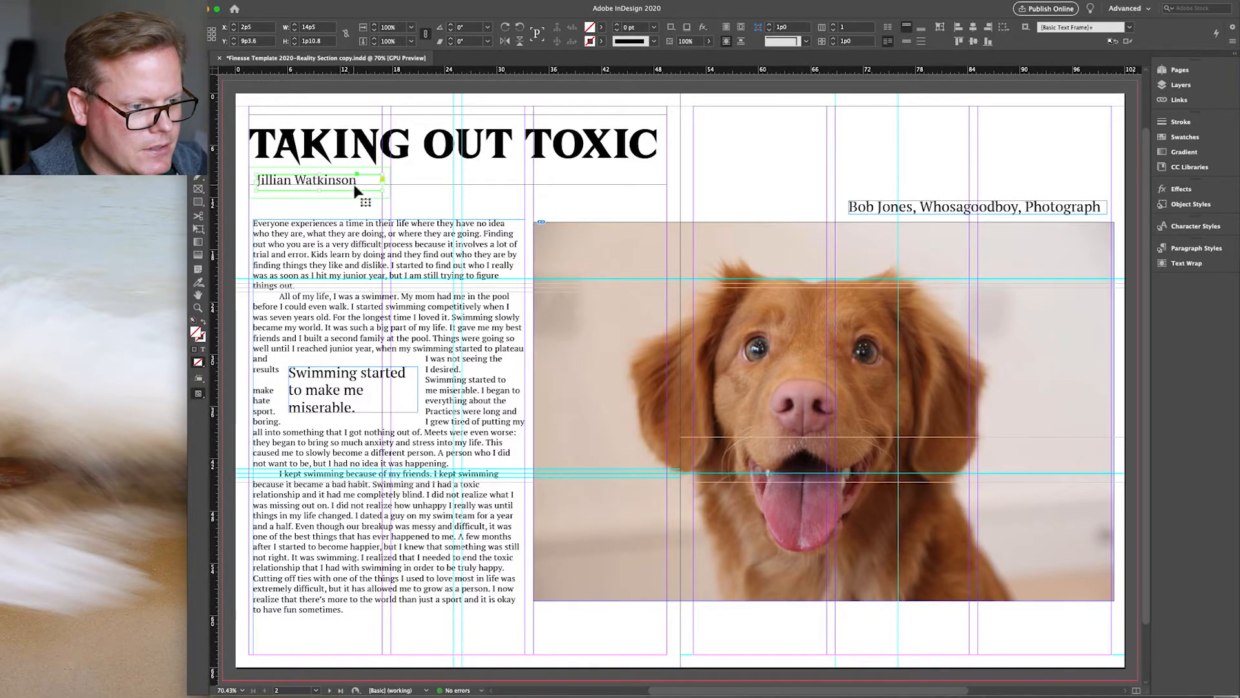
pyautogui.click(358, 233)
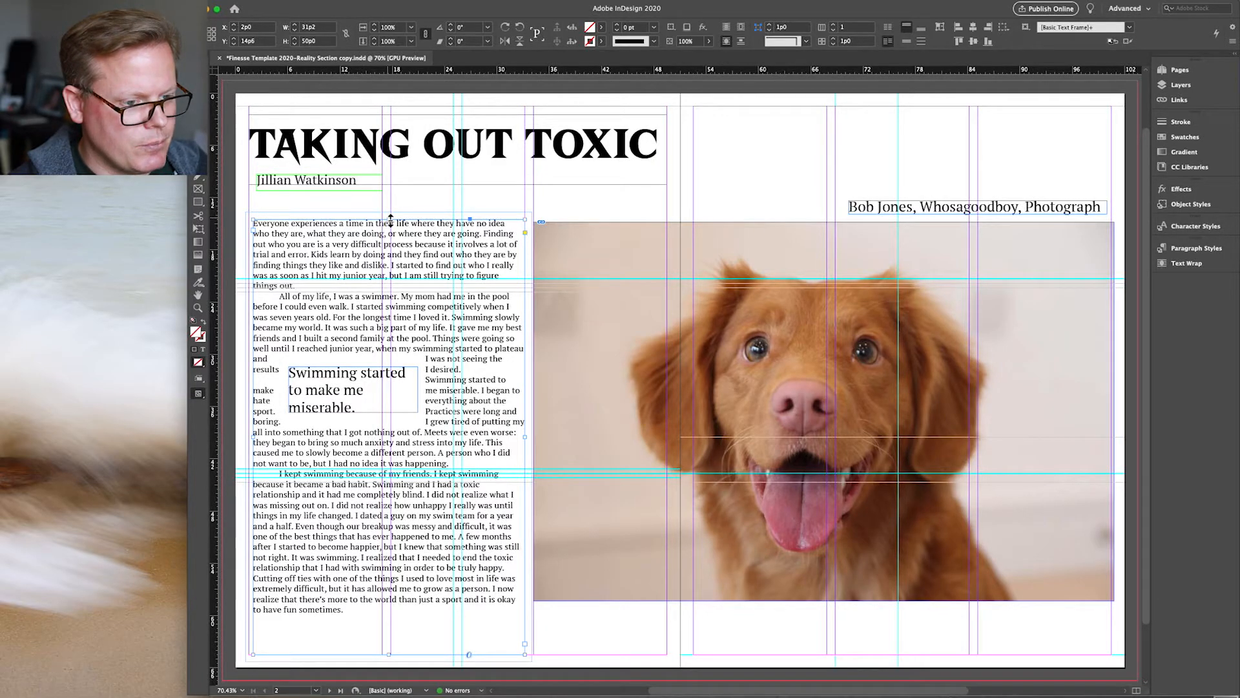
pyautogui.moveTo(391, 218); pyautogui.dragTo(387, 204)
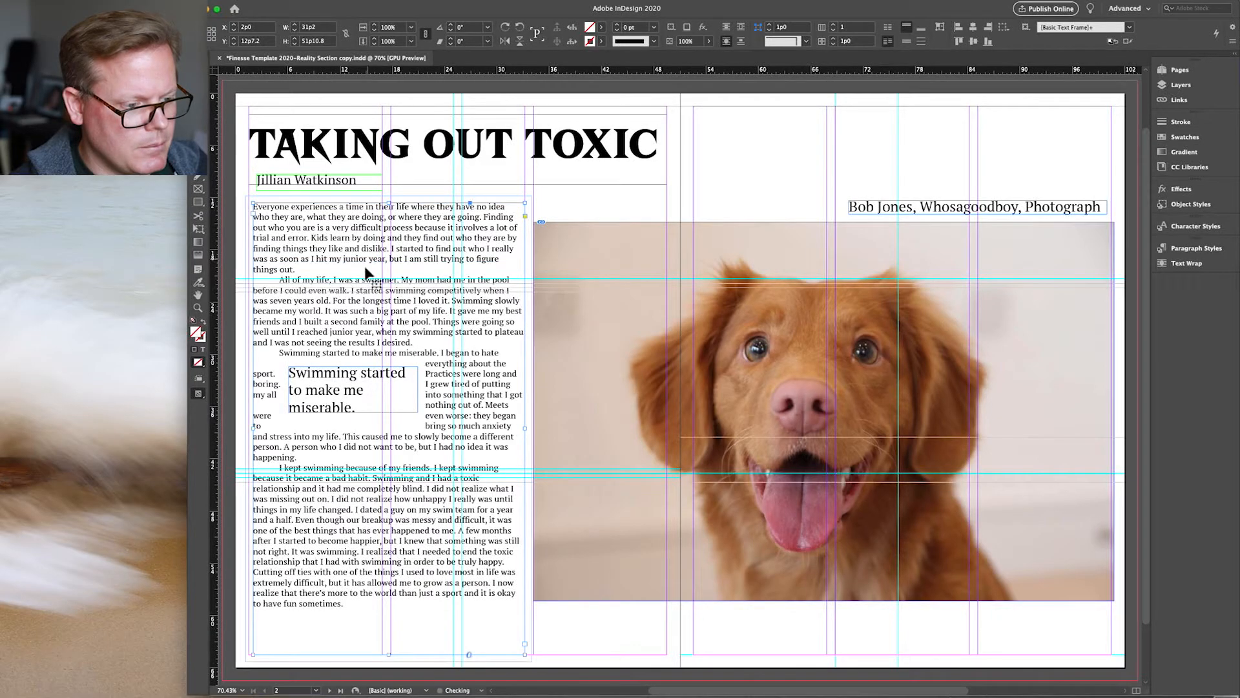
pyautogui.moveTo(259, 431); pyautogui.dragTo(249, 427)
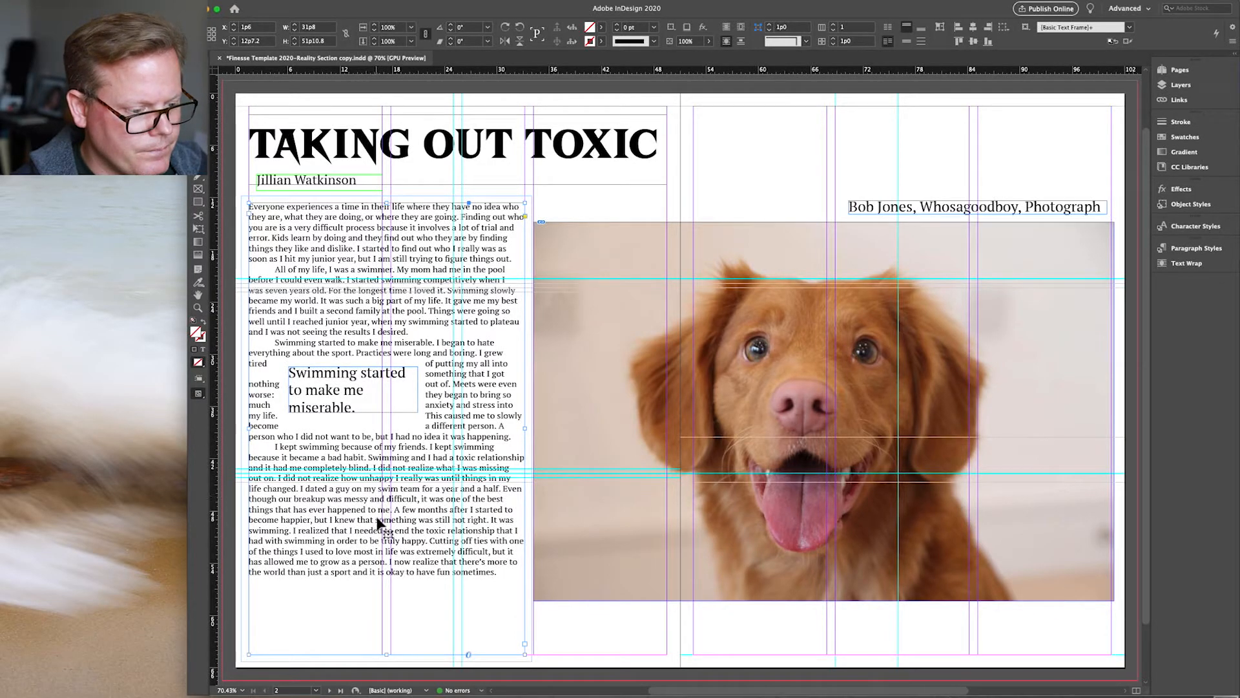
pyautogui.hscroll(-3, 378, 546)
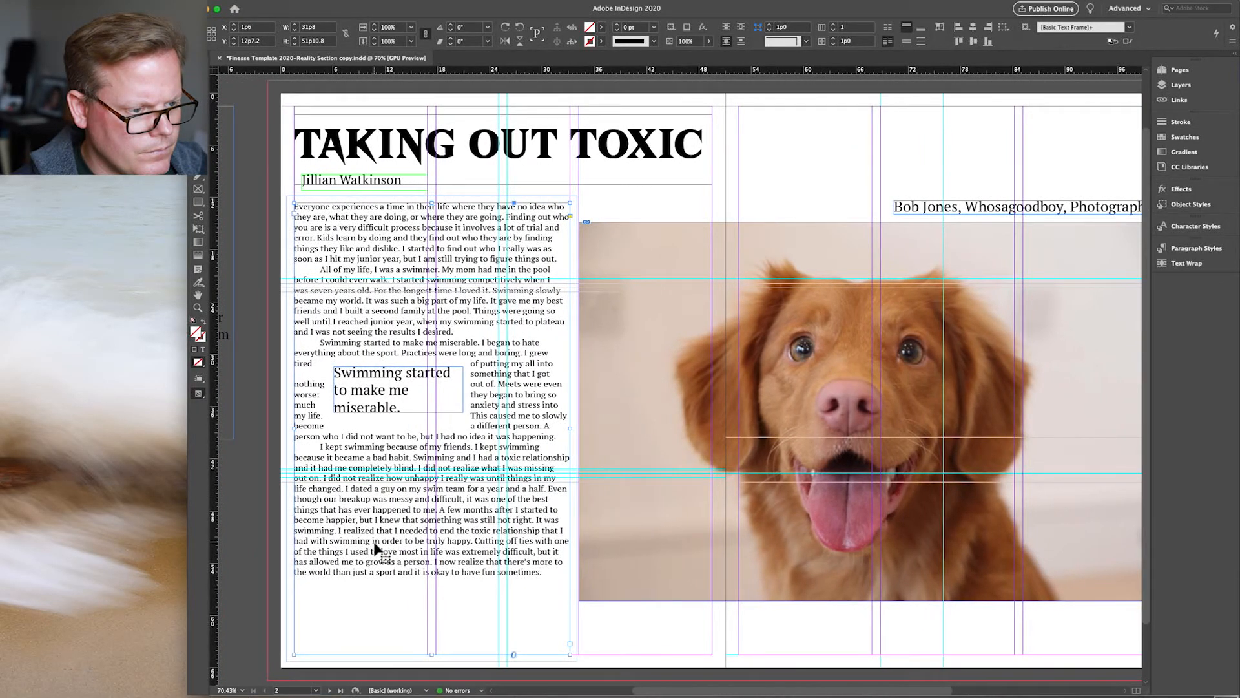
# Step: Nudge the photo credit frame up two steps
pyautogui.click(270, 599)
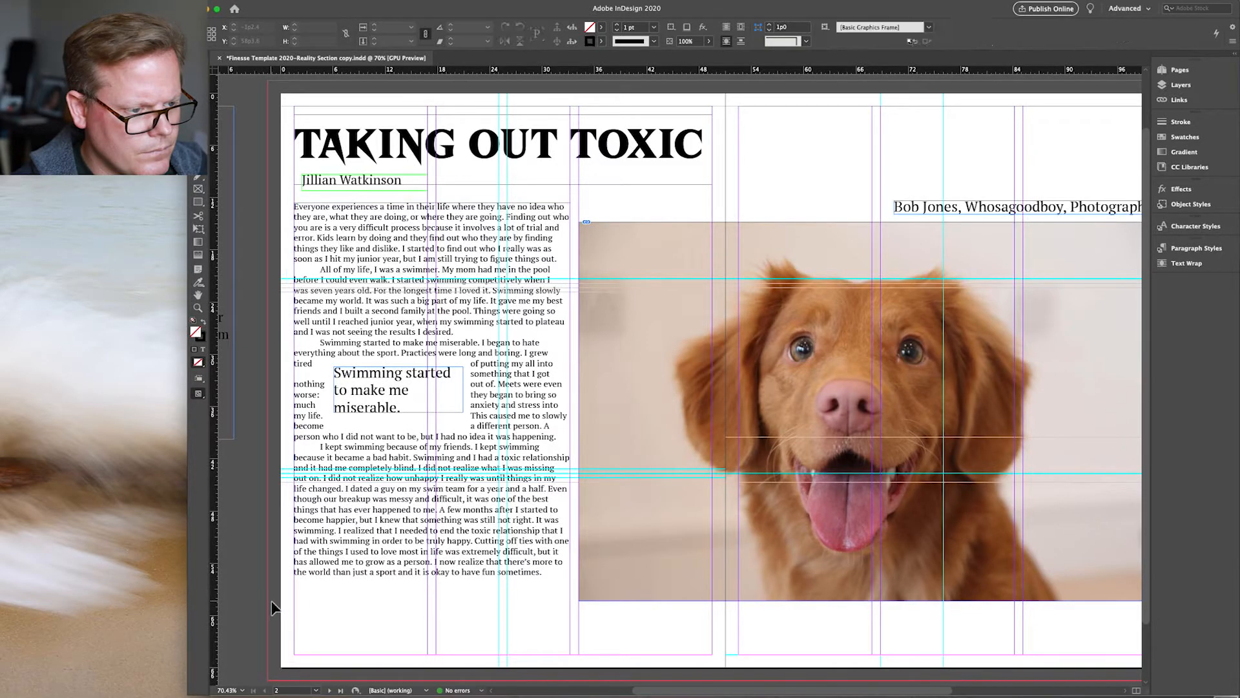
pyautogui.scroll(2, 430, 612)
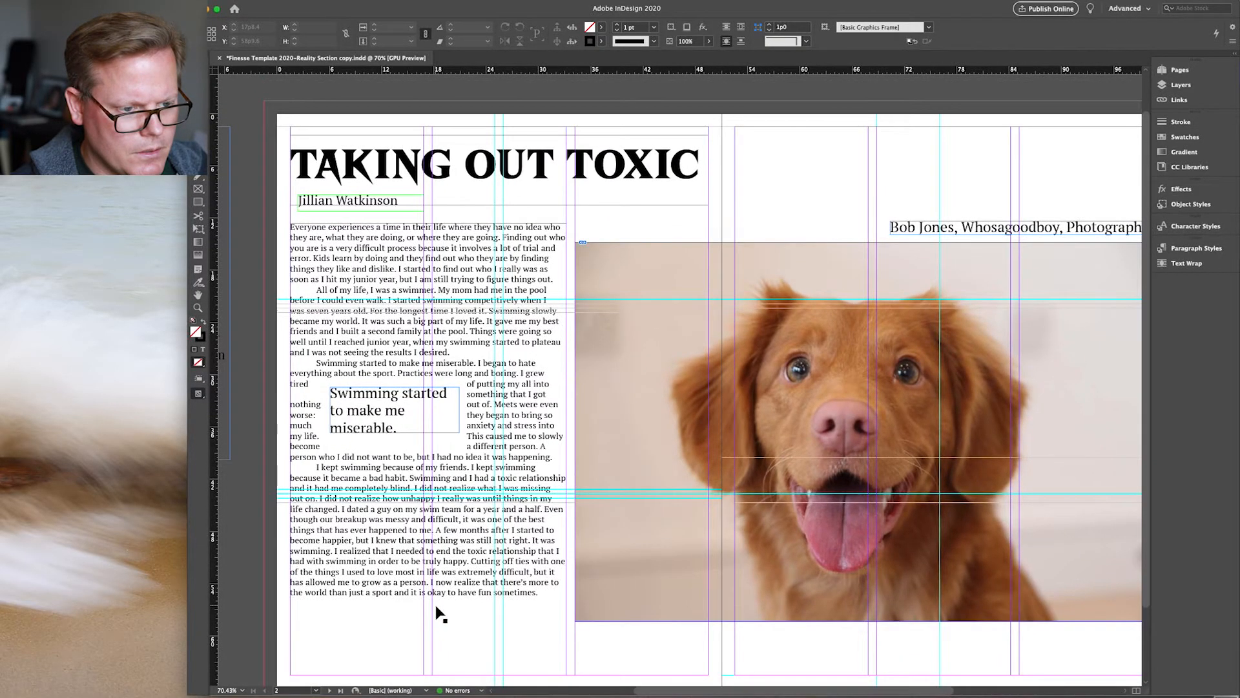
pyautogui.hscroll(2, 736, 545)
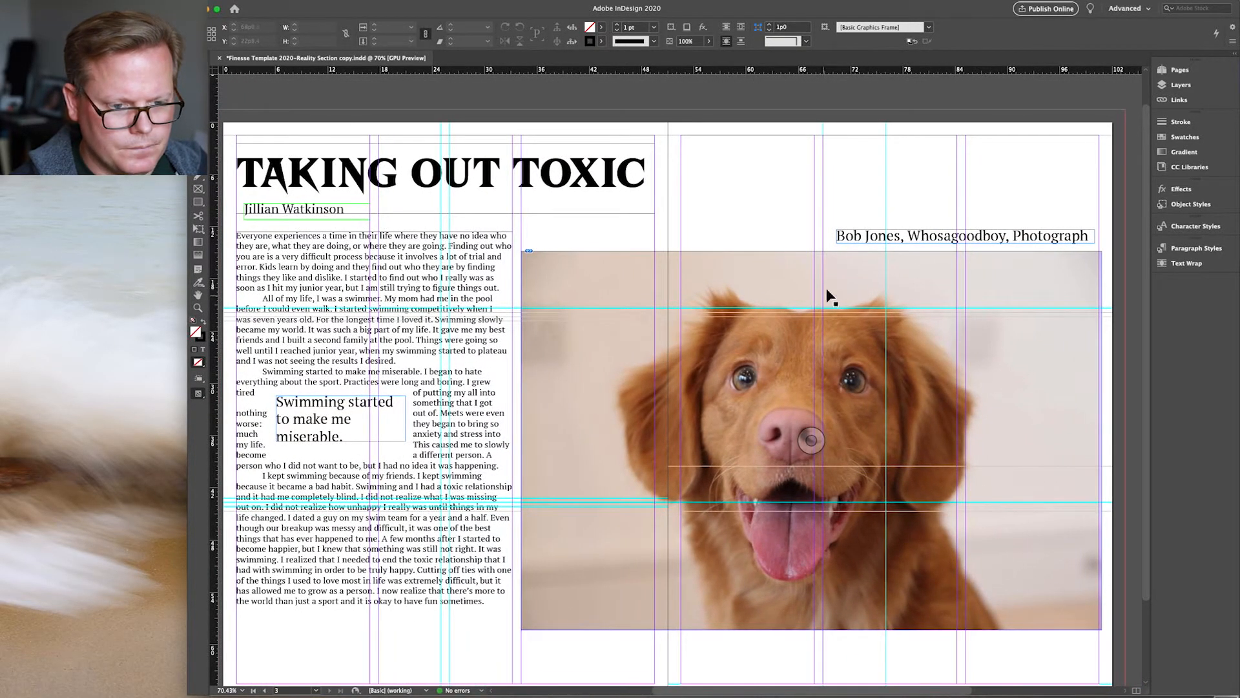
pyautogui.click(916, 235)
pyautogui.press('Up')
pyautogui.press('Up')
pyautogui.press('Up')
pyautogui.press('Up')
pyautogui.press('Up')
pyautogui.press('Up')
pyautogui.press('Up')
pyautogui.press('Up')
pyautogui.press('Up')
pyautogui.press('Up')
pyautogui.press('Up')
pyautogui.press('Up')
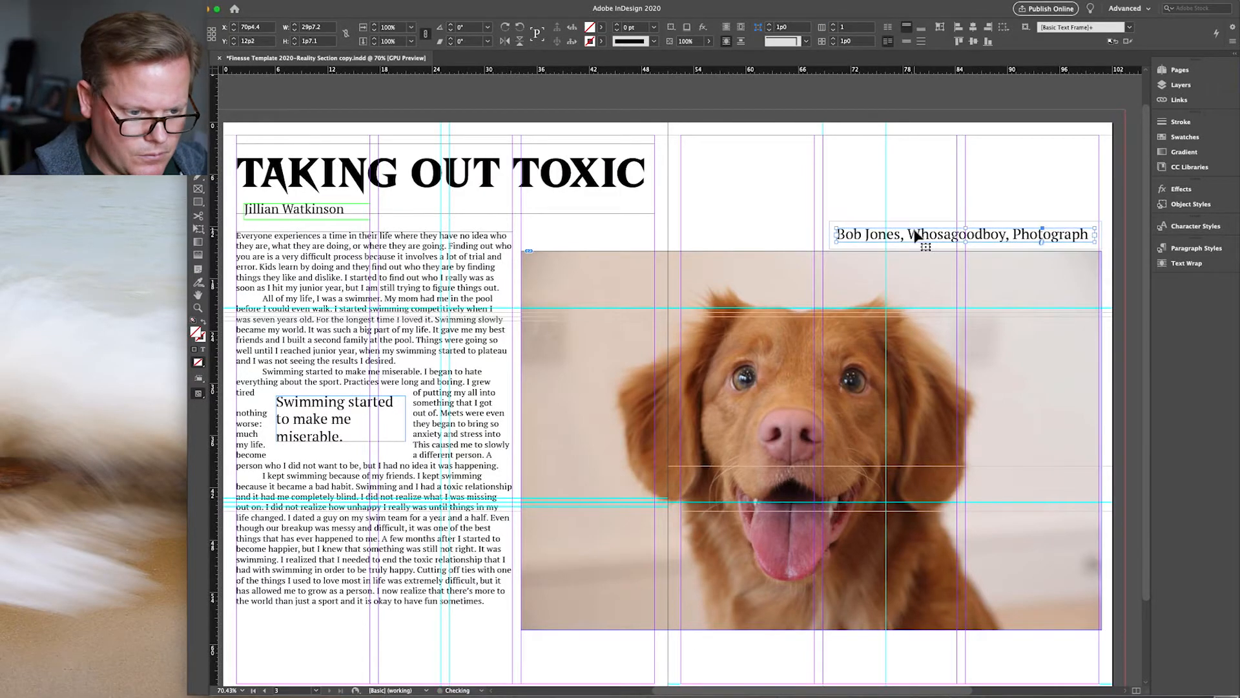
pyautogui.press('Up')
pyautogui.press('Up')
pyautogui.press('Up')
pyautogui.press('Up')
pyautogui.press('Up')
pyautogui.press('Up')
pyautogui.press('Up')
pyautogui.press('Up')
pyautogui.press('Up')
pyautogui.press('Up')
pyautogui.press('Up')
pyautogui.press('Up')
pyautogui.press('Up')
pyautogui.press('Up')
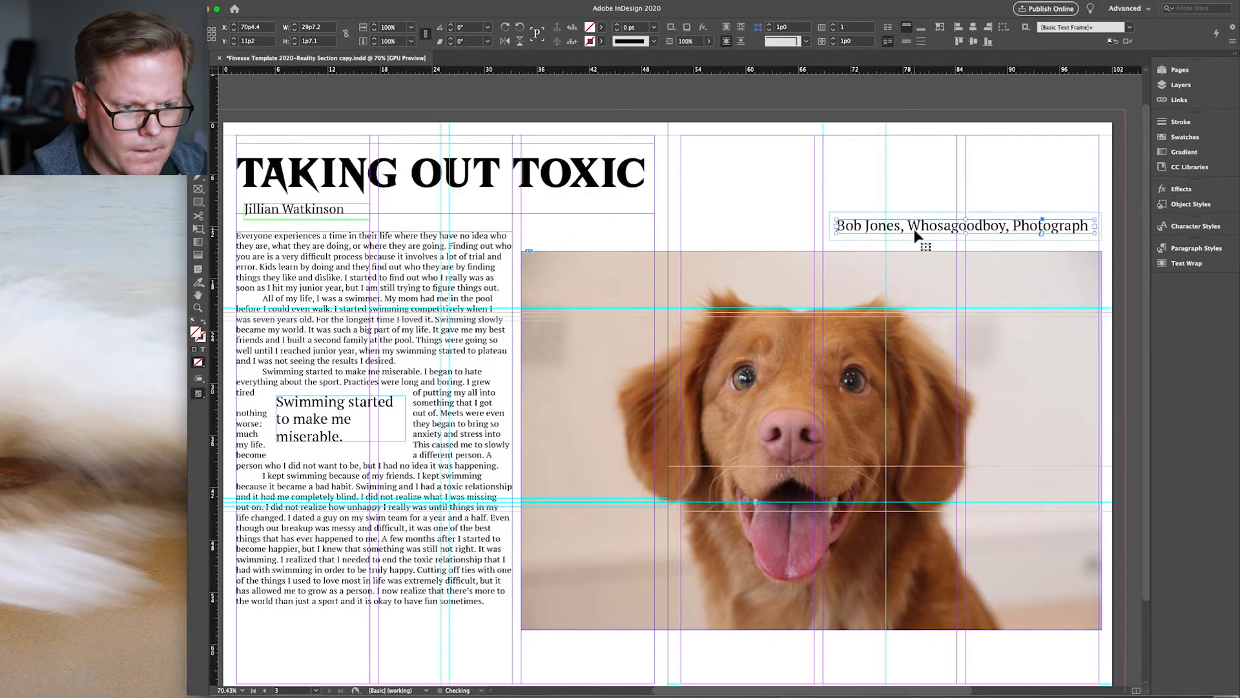
# Step: Extend the dog photo frame's top upward, refill it proportionally, and raise the credit once more
pyautogui.click(866, 268)
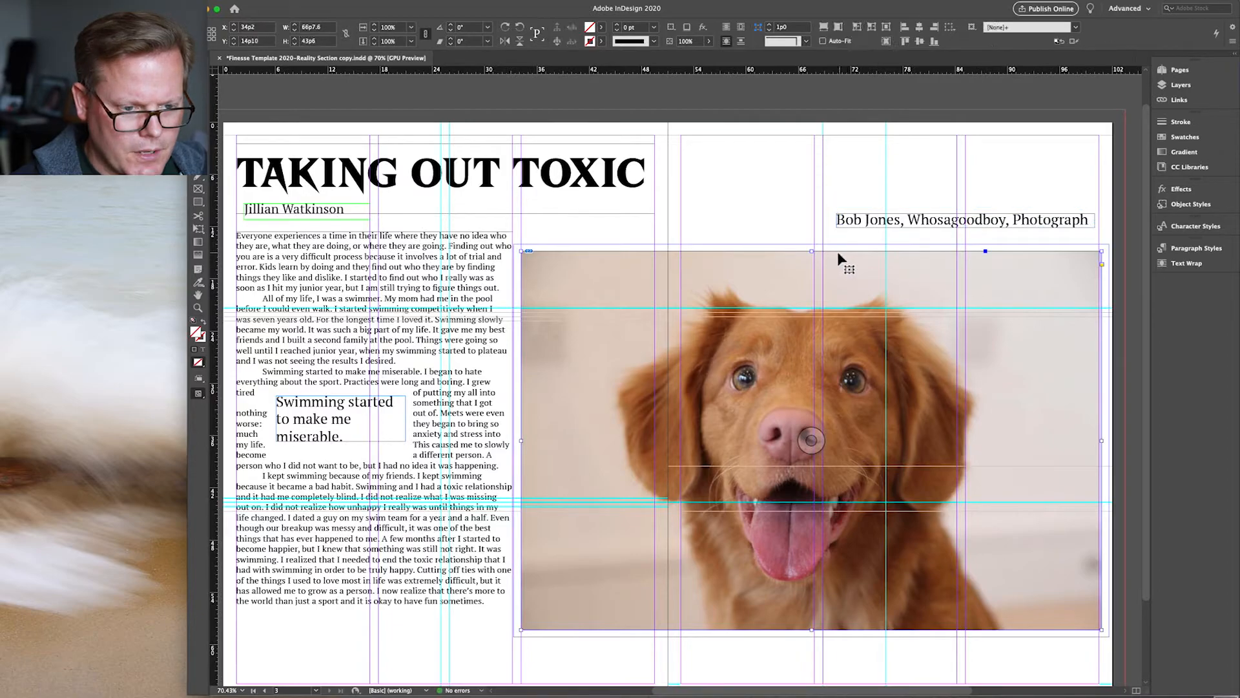
pyautogui.moveTo(816, 251); pyautogui.dragTo(815, 231)
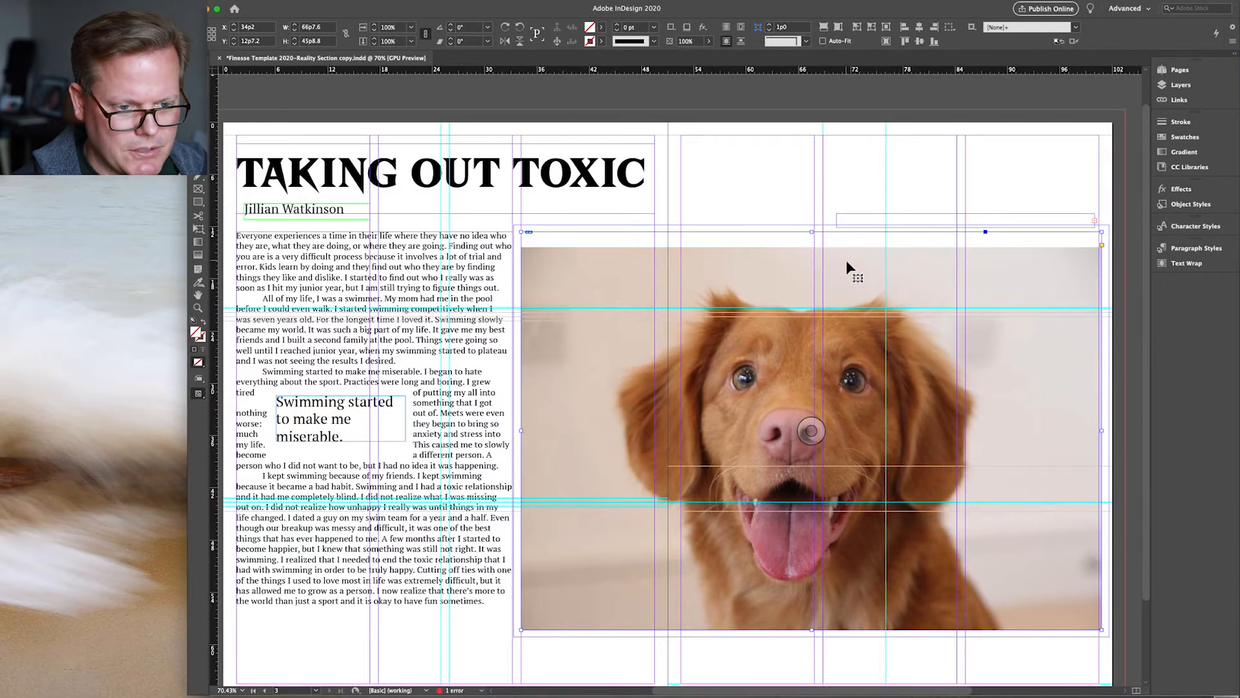
pyautogui.rightClick(847, 262)
pyautogui.moveTo(895, 416)
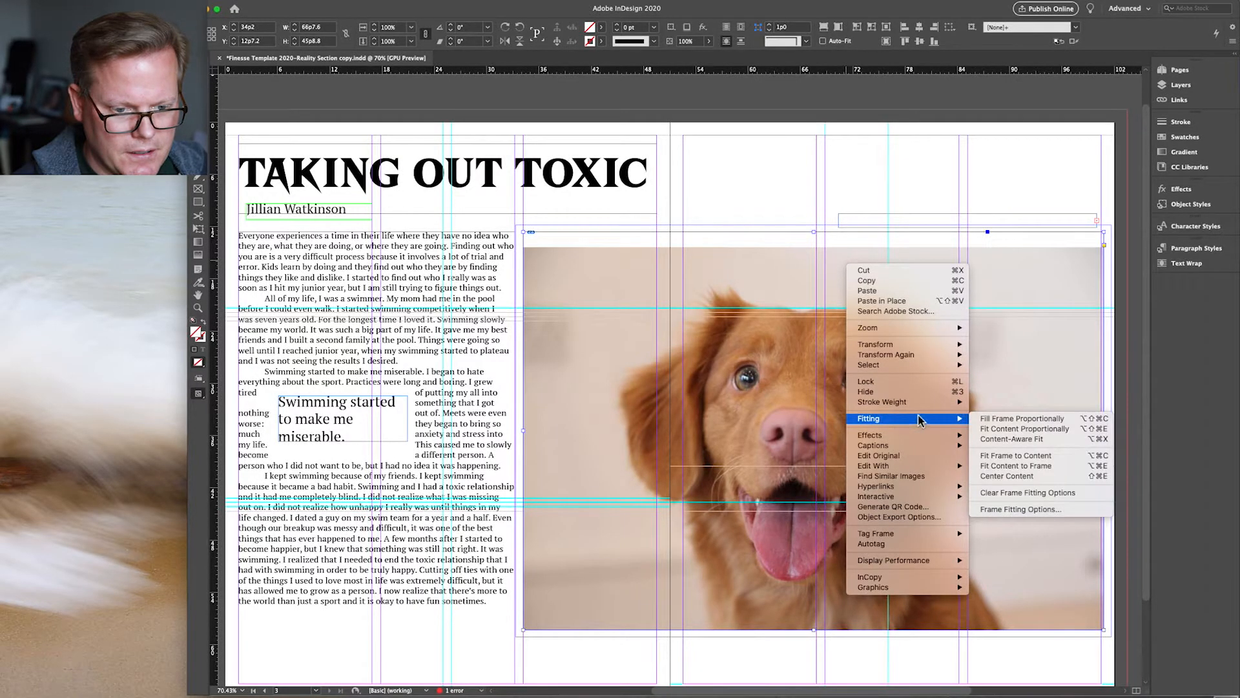
pyautogui.click(986, 423)
pyautogui.click(949, 225)
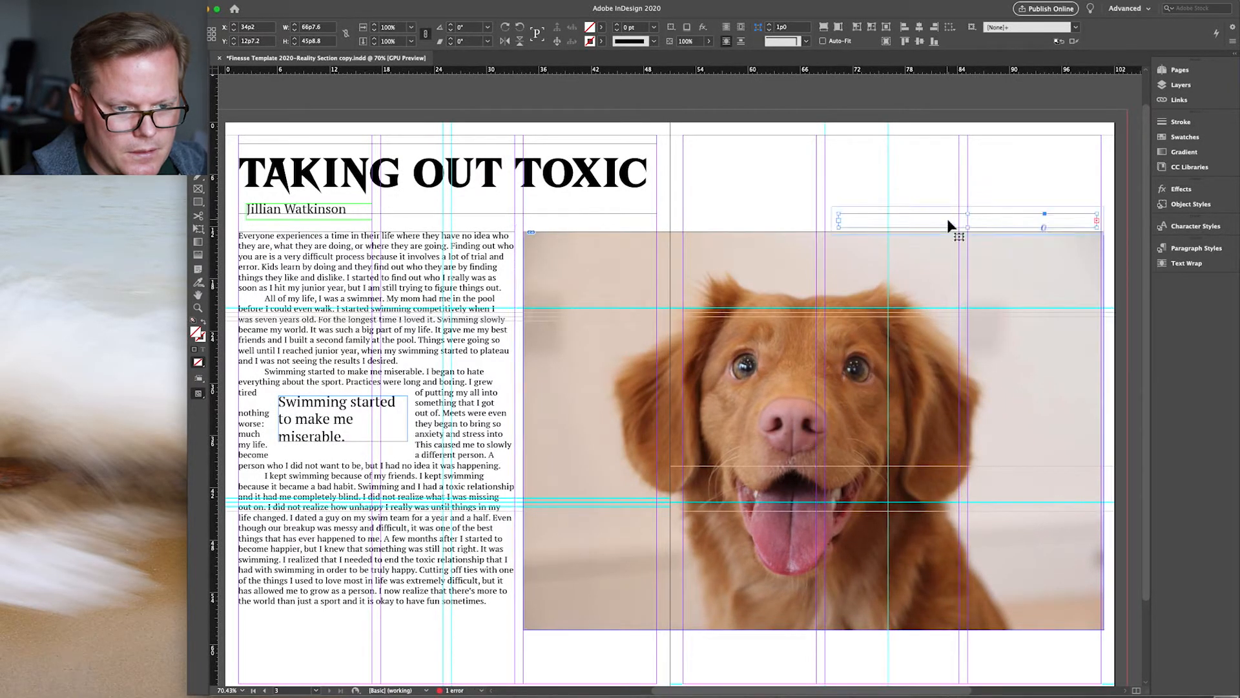
pyautogui.press('Up')
pyautogui.press('Up')
pyautogui.press('Up')
pyautogui.press('Up')
pyautogui.press('Up')
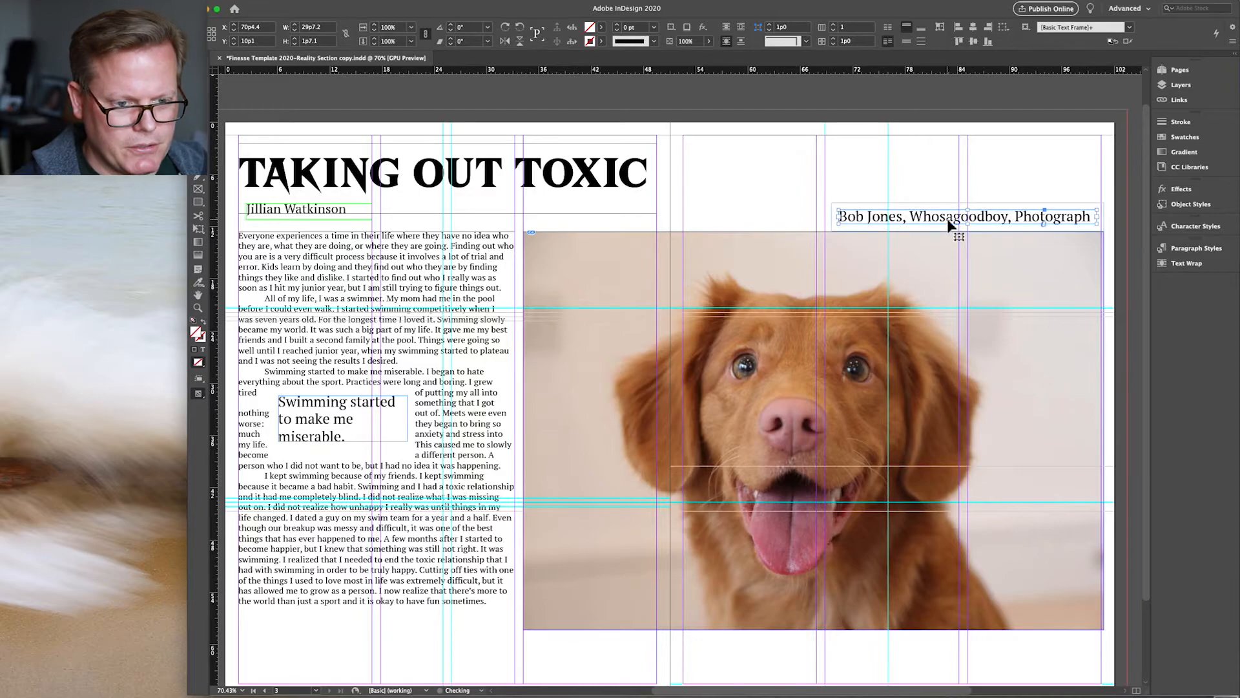
pyautogui.click(751, 188)
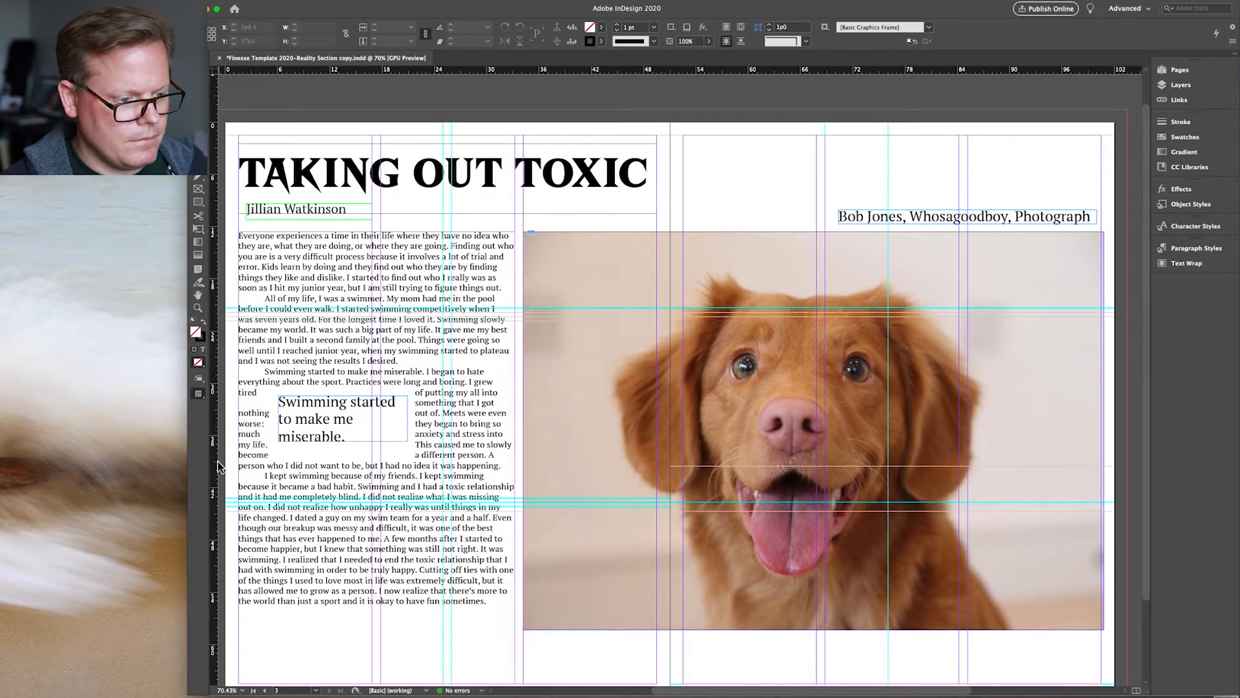
# Step: Move the pull quote further right, toggling between Preview and Normal modes to check the text wrap
pyautogui.click(206, 395)
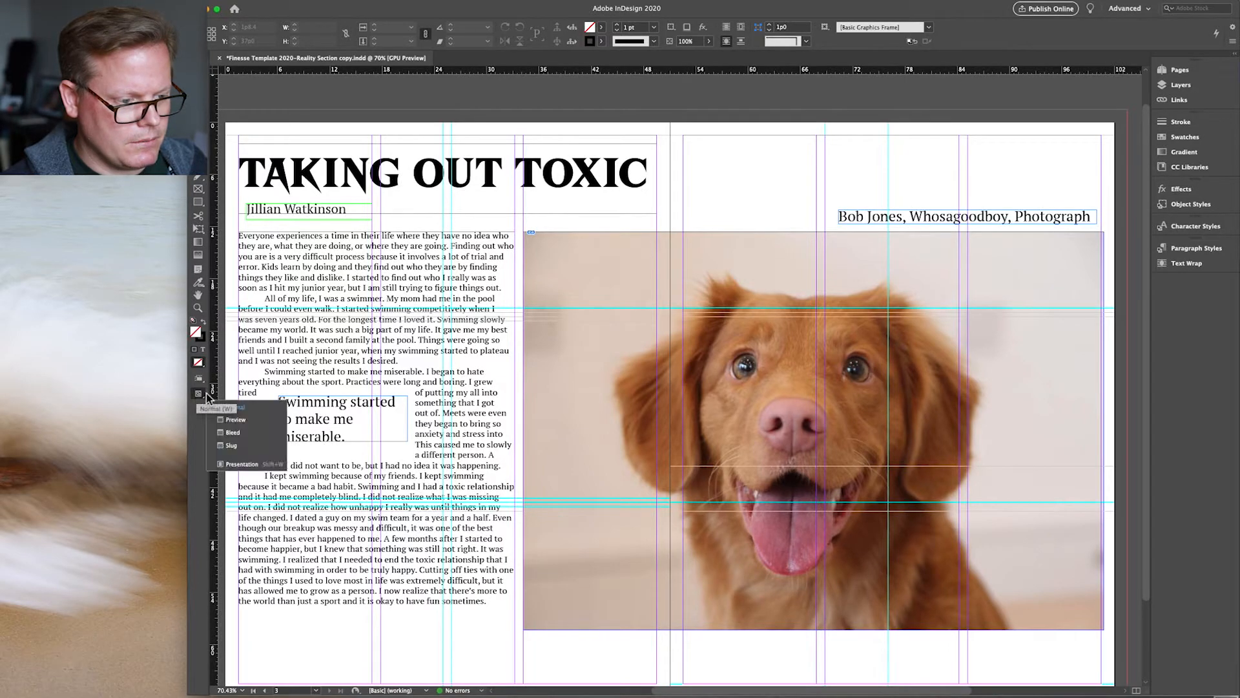
pyautogui.click(234, 419)
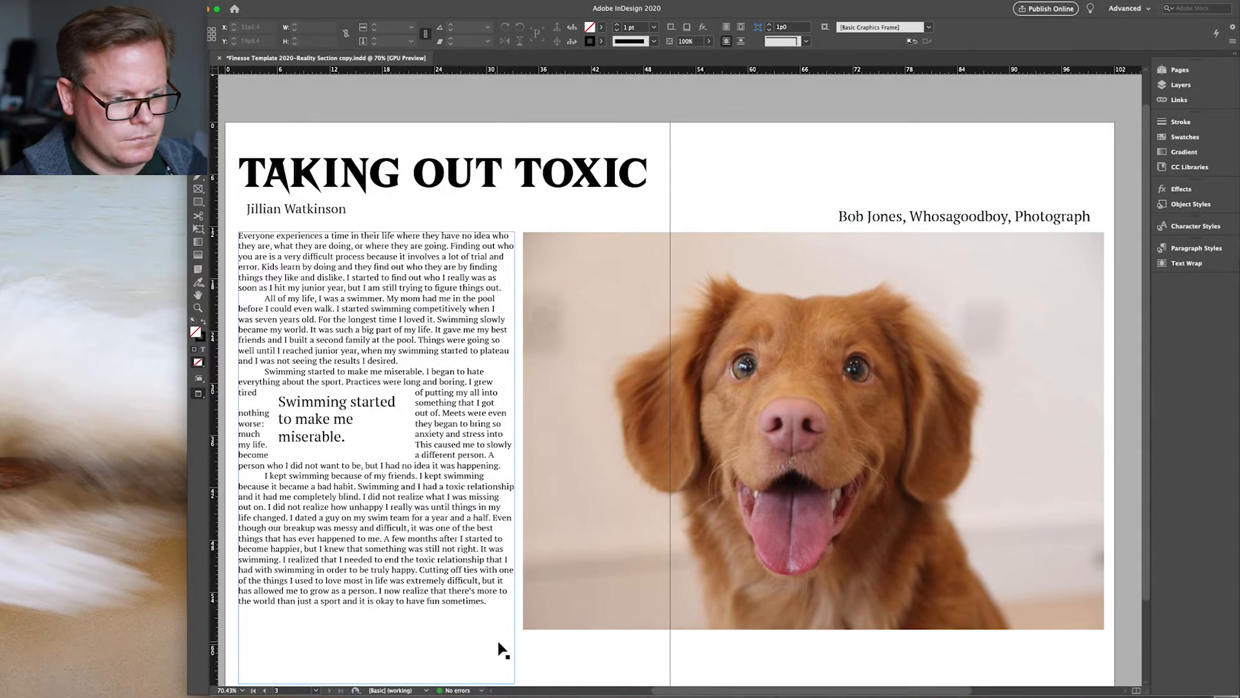
pyautogui.click(366, 423)
pyautogui.click(366, 424)
pyautogui.press('Right')
pyautogui.press('Right')
pyautogui.press('Right')
pyautogui.press('Right')
pyautogui.press('Right')
pyautogui.press('Right')
pyautogui.press('Right')
pyautogui.press('Right')
pyautogui.press('Right')
pyautogui.press('Right')
pyautogui.press('Right')
pyautogui.press('Right')
pyautogui.press('Right')
pyautogui.press('Right')
pyautogui.press('Right')
pyautogui.press('Right')
pyautogui.press('Right')
pyautogui.press('Right')
pyautogui.press('Right')
pyautogui.press('Right')
pyautogui.press('Right')
pyautogui.press('Right')
pyautogui.press('Right')
pyautogui.press('Right')
pyautogui.press('Right')
pyautogui.press('Right')
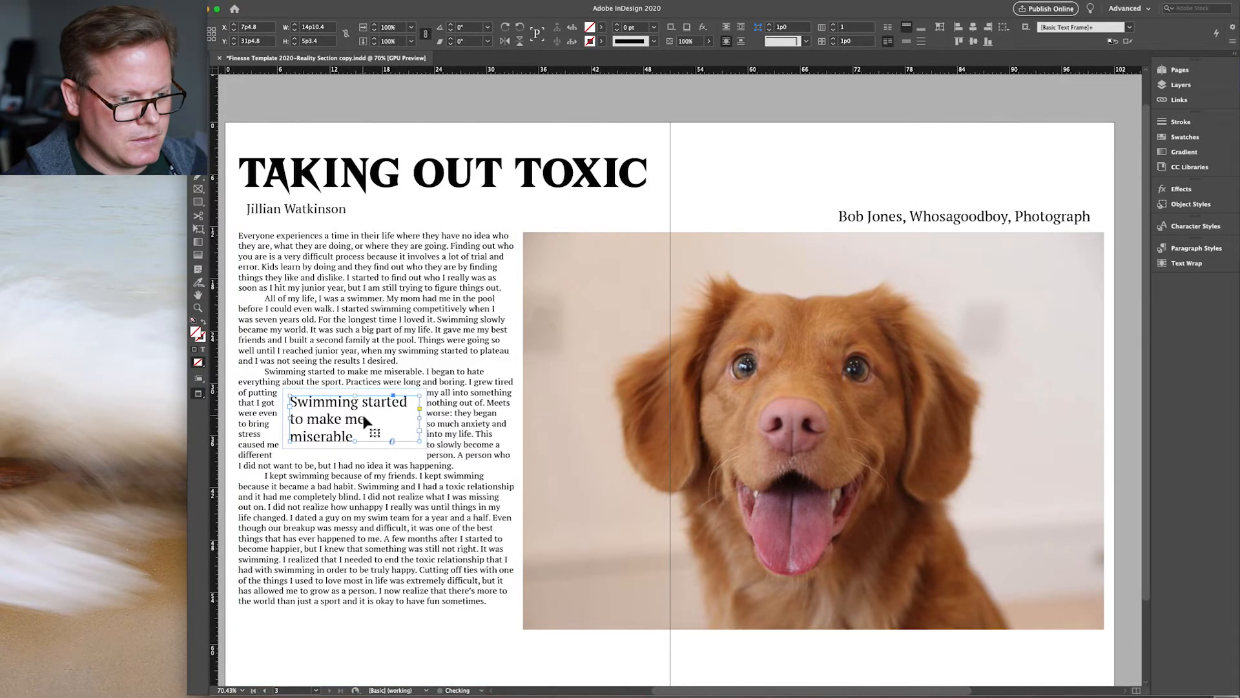
pyautogui.press('Right')
pyautogui.press('Right')
pyautogui.press('Right')
pyautogui.press('Right')
pyautogui.press('Right')
pyautogui.press('Right')
pyautogui.press('Right')
pyautogui.press('Right')
pyautogui.press('Right')
pyautogui.press('Right')
pyautogui.press('Right')
pyautogui.press('Right')
pyautogui.press('Right')
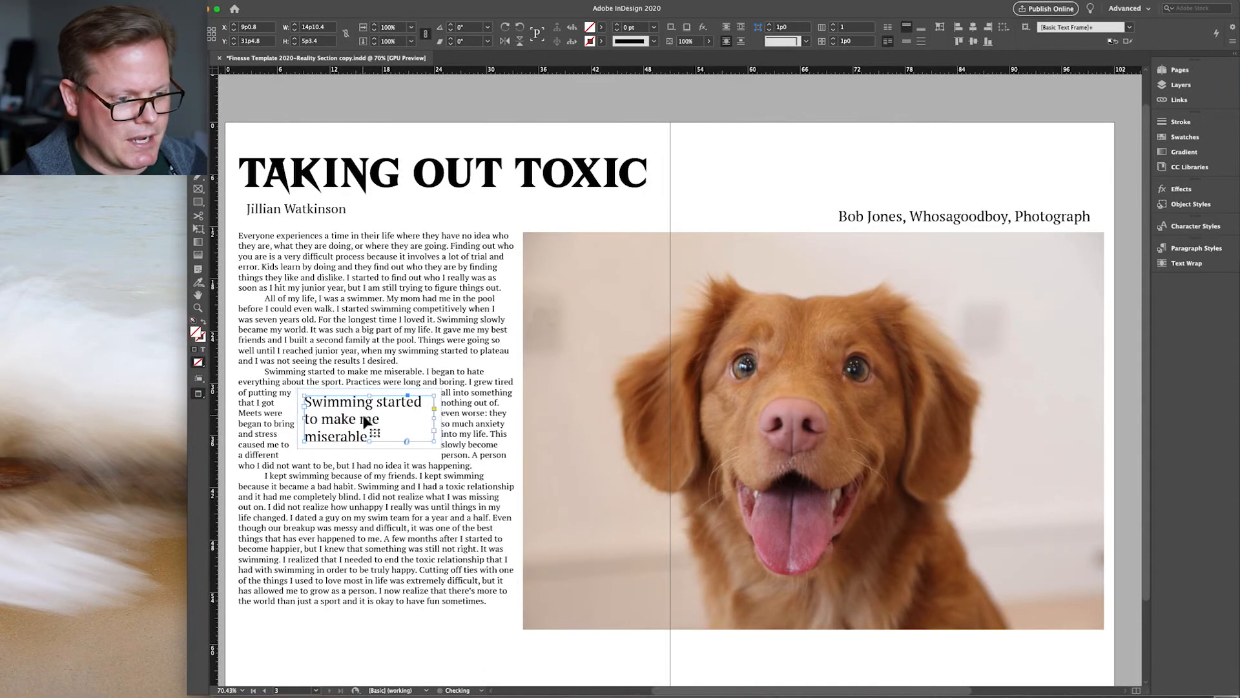
pyautogui.press('Right')
pyautogui.press('Right')
pyautogui.press('Right')
pyautogui.press('Right')
pyautogui.press('Right')
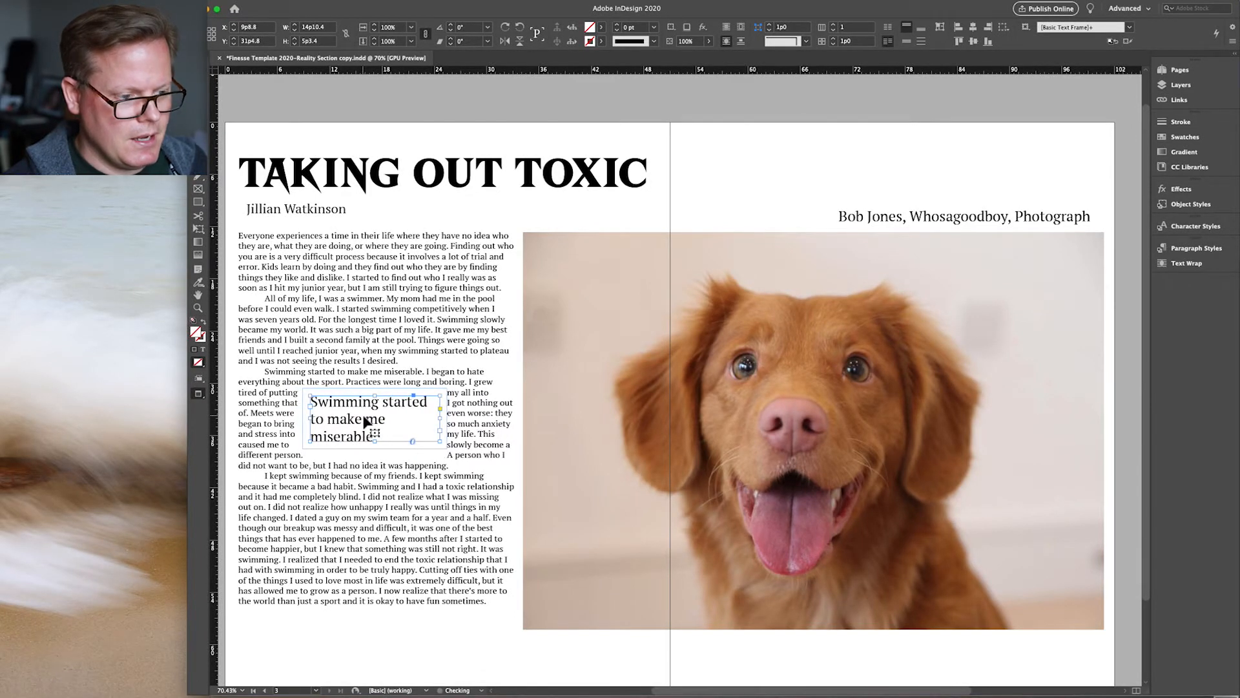
pyautogui.click(196, 394)
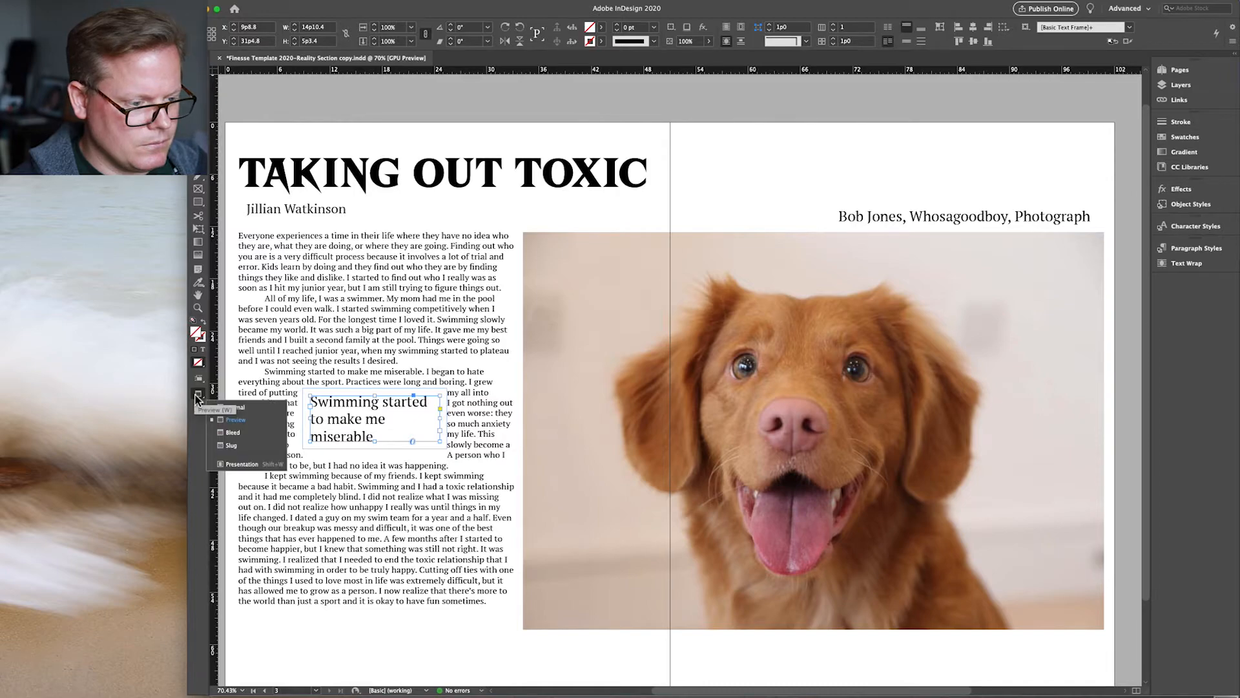
pyautogui.click(212, 407)
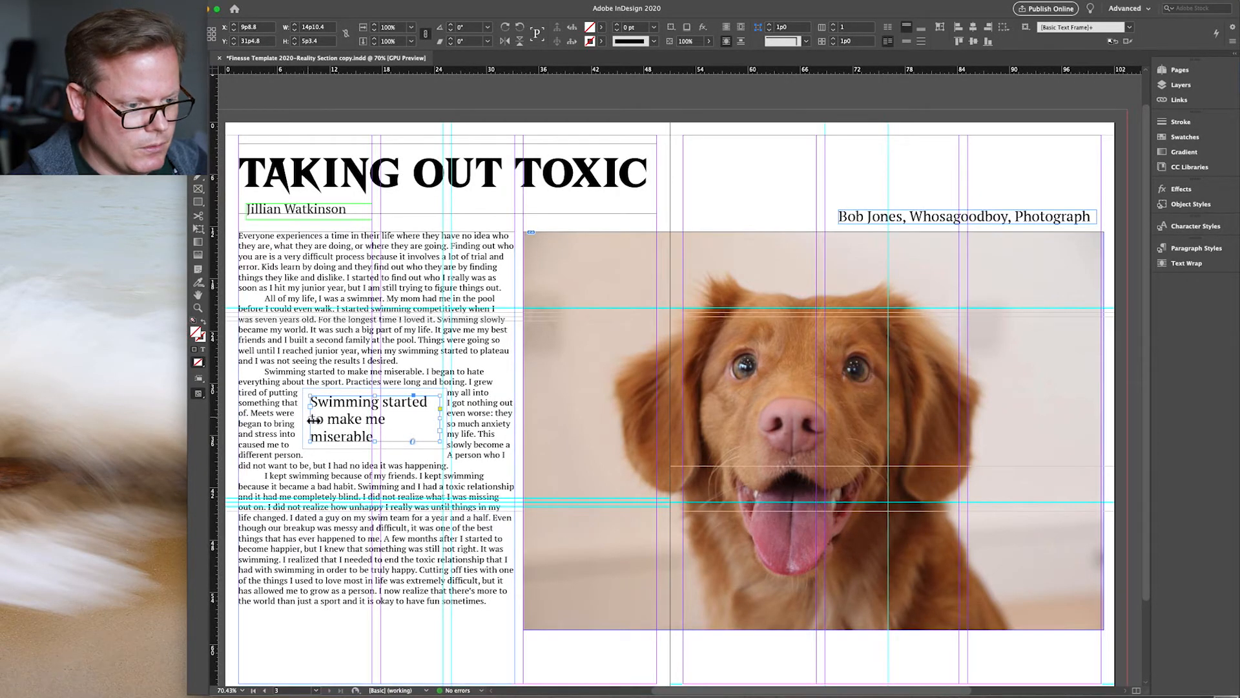
pyautogui.moveTo(345, 421)
pyautogui.mouseDown()
pyautogui.moveTo(359, 421)
pyautogui.moveTo(347, 421)
pyautogui.mouseUp()
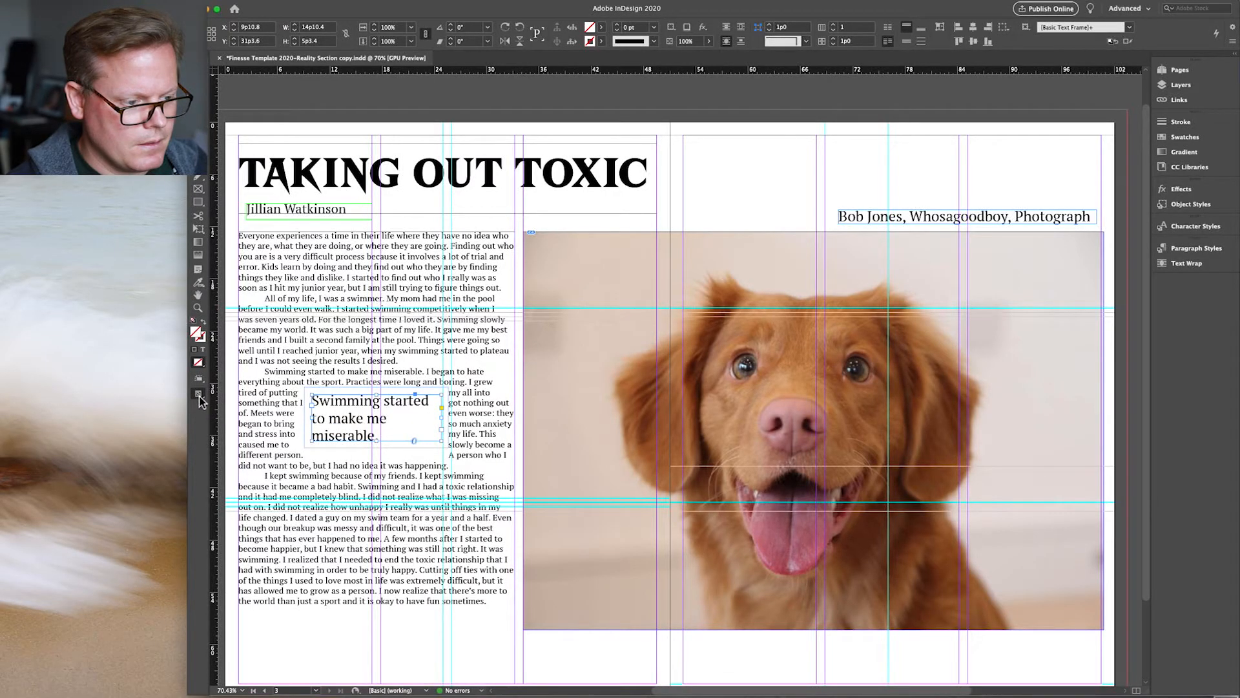
pyautogui.moveTo(200, 400); pyautogui.dragTo(258, 418)
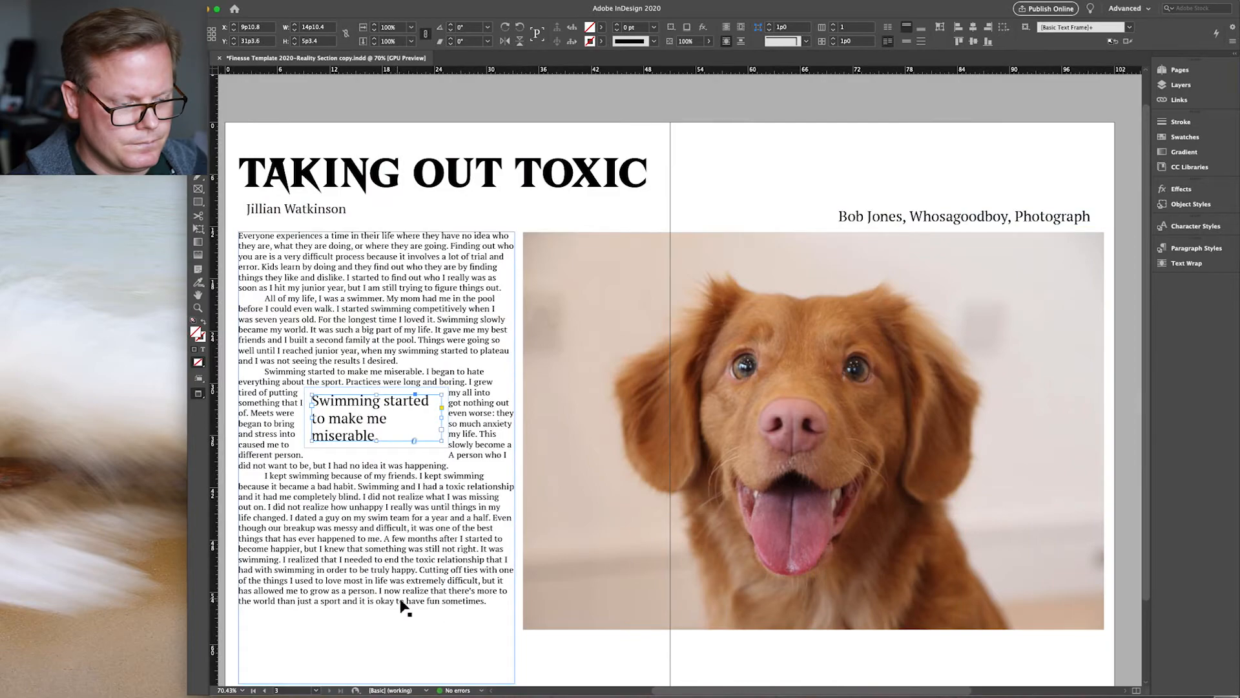
# Step: Inspect the main body copy in text-editing mode and return to frame selection
pyautogui.click(417, 654)
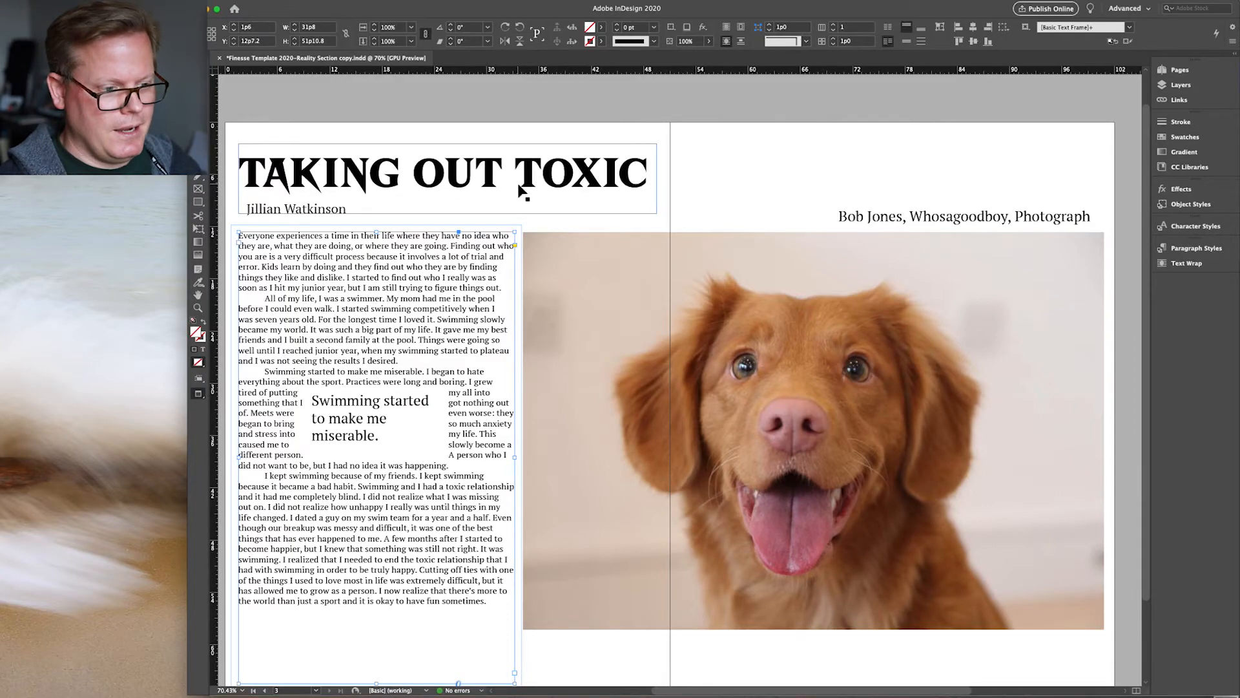
pyautogui.doubleClick(285, 248)
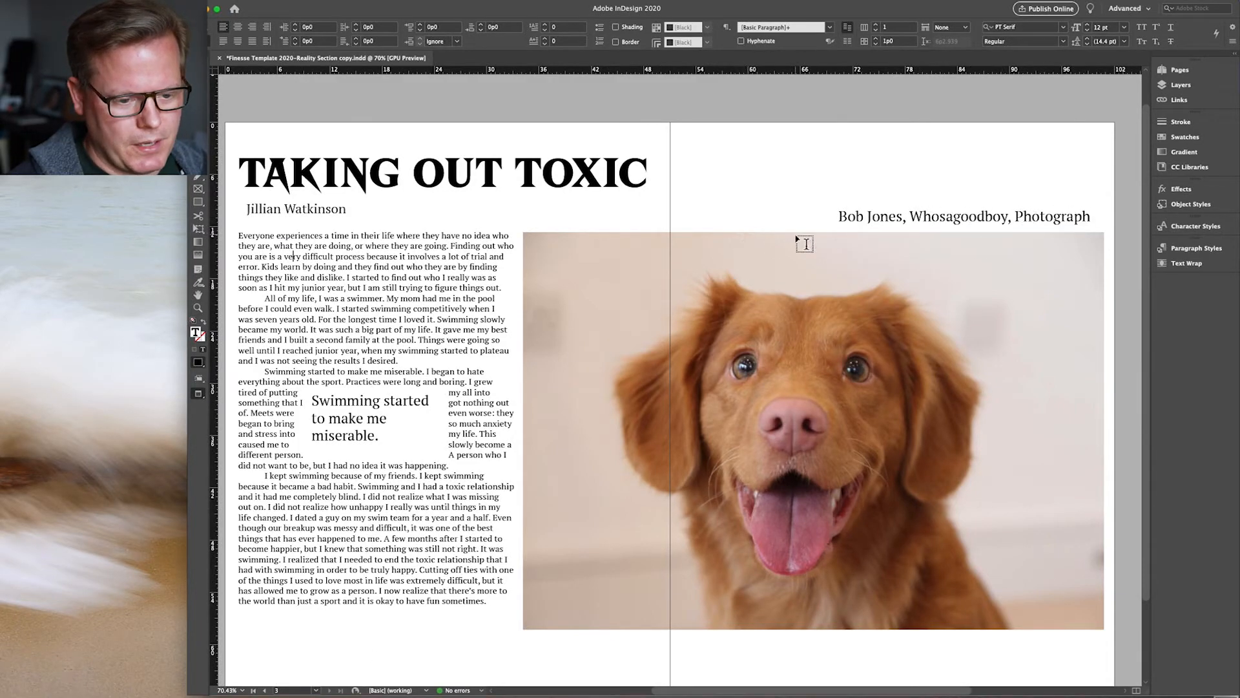
pyautogui.press('Escape')
pyautogui.click(839, 430)
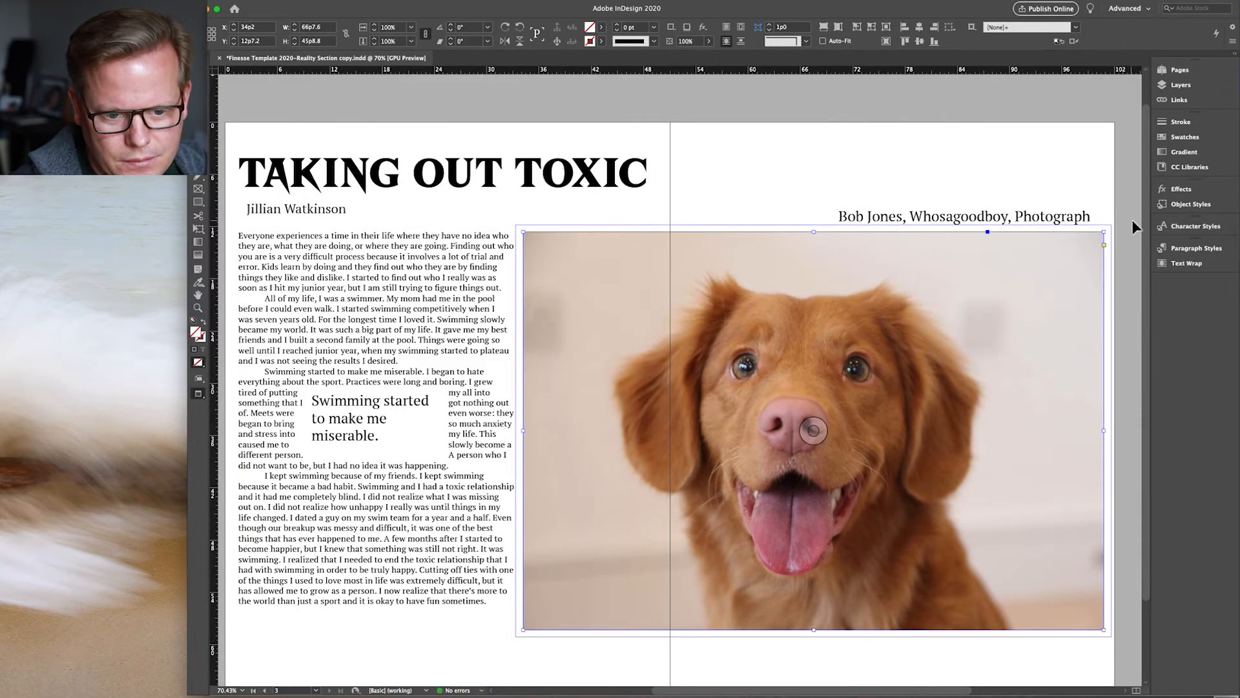
# Step: Add a drop shadow to the dog photo with larger size, lower opacity and wider spread
pyautogui.click(1175, 190)
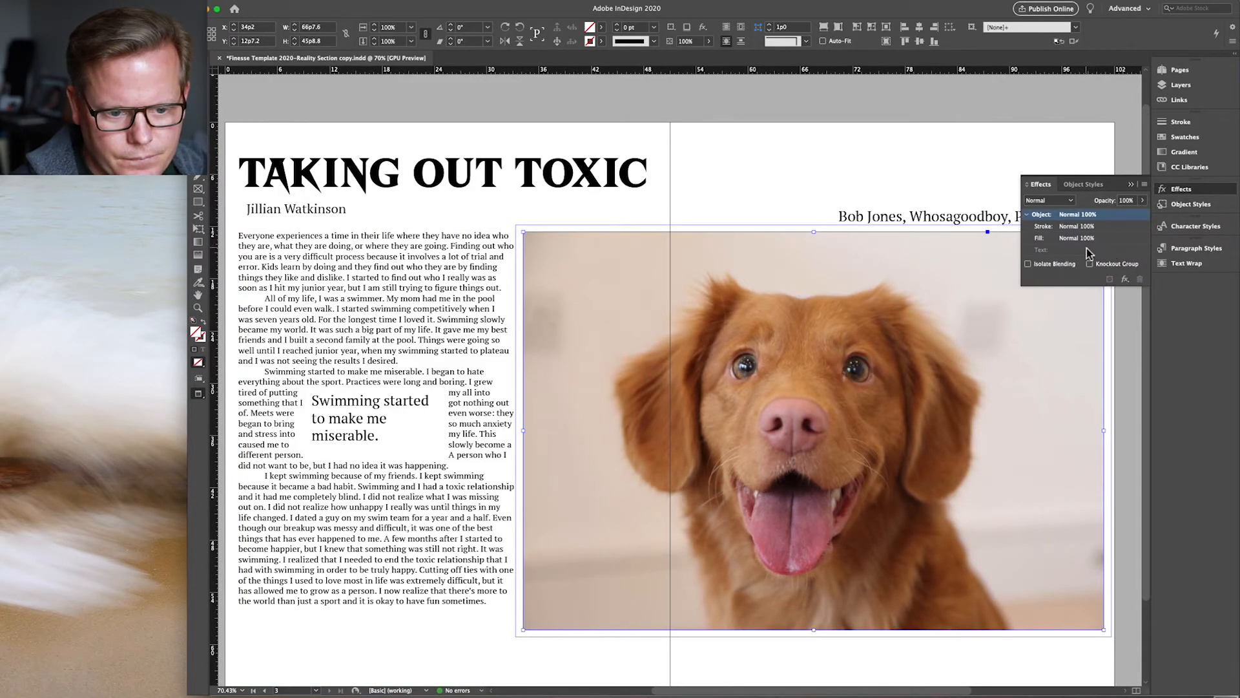
pyautogui.click(1124, 279)
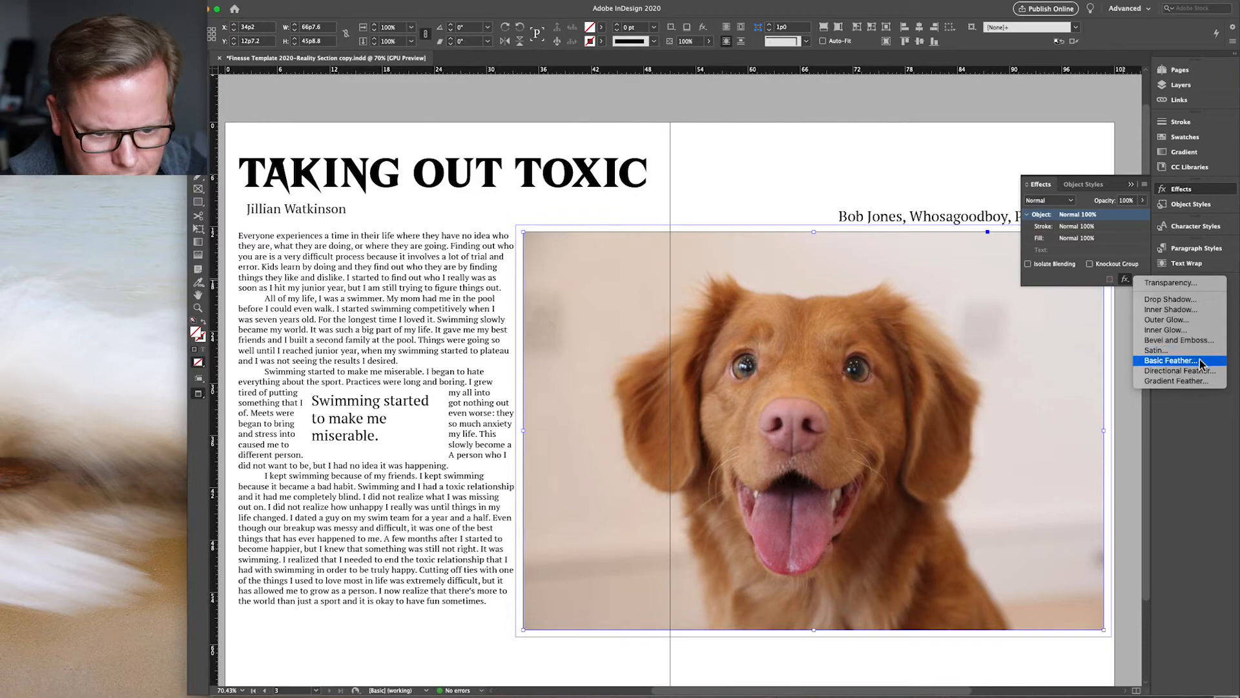
pyautogui.click(1194, 300)
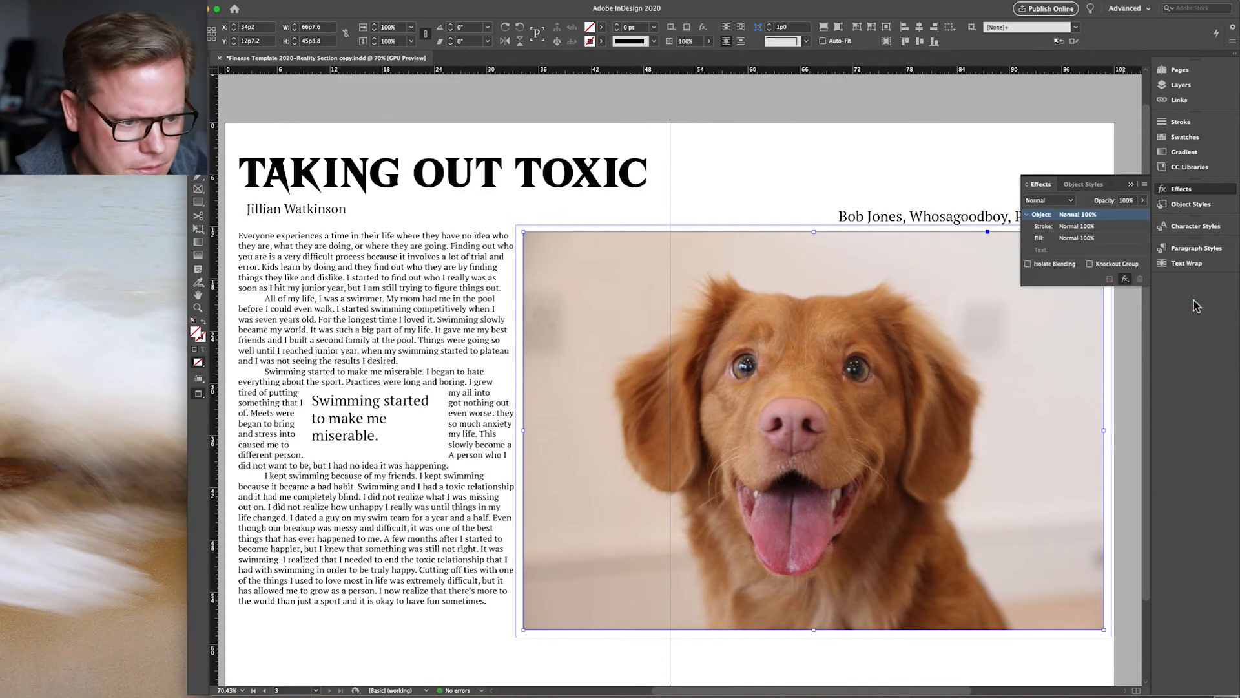
pyautogui.click(62, 508)
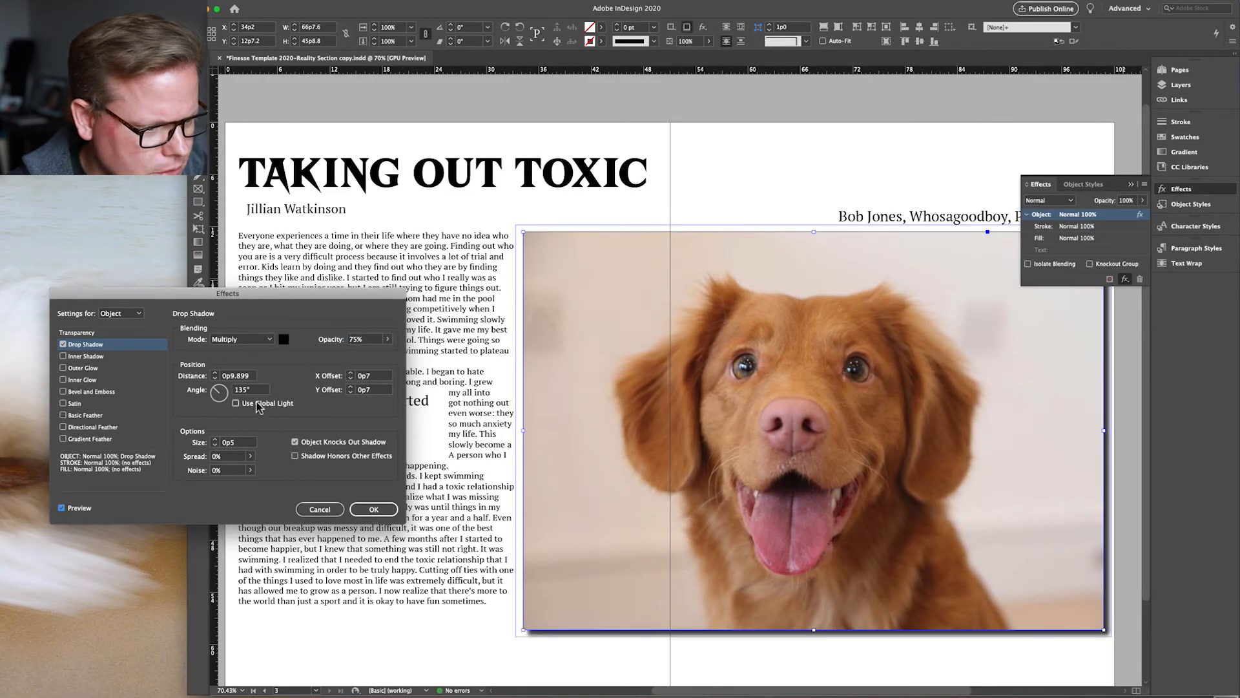
pyautogui.click(216, 440)
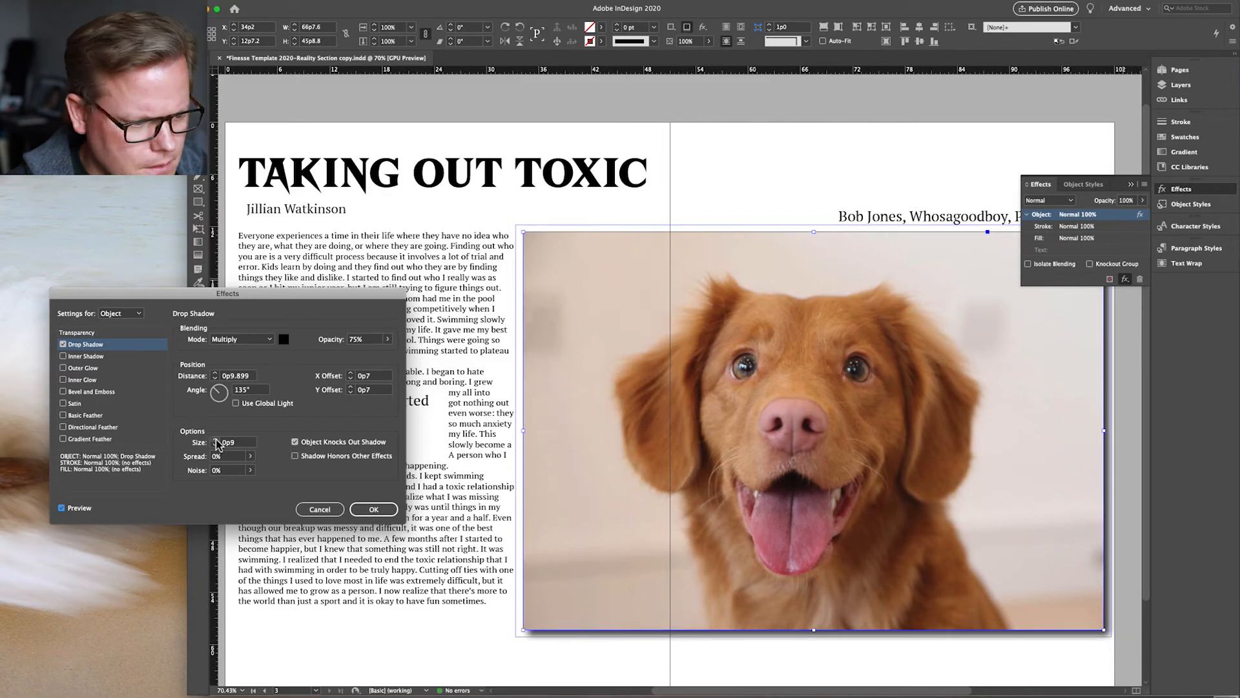
pyautogui.moveTo(388, 343); pyautogui.dragTo(342, 352)
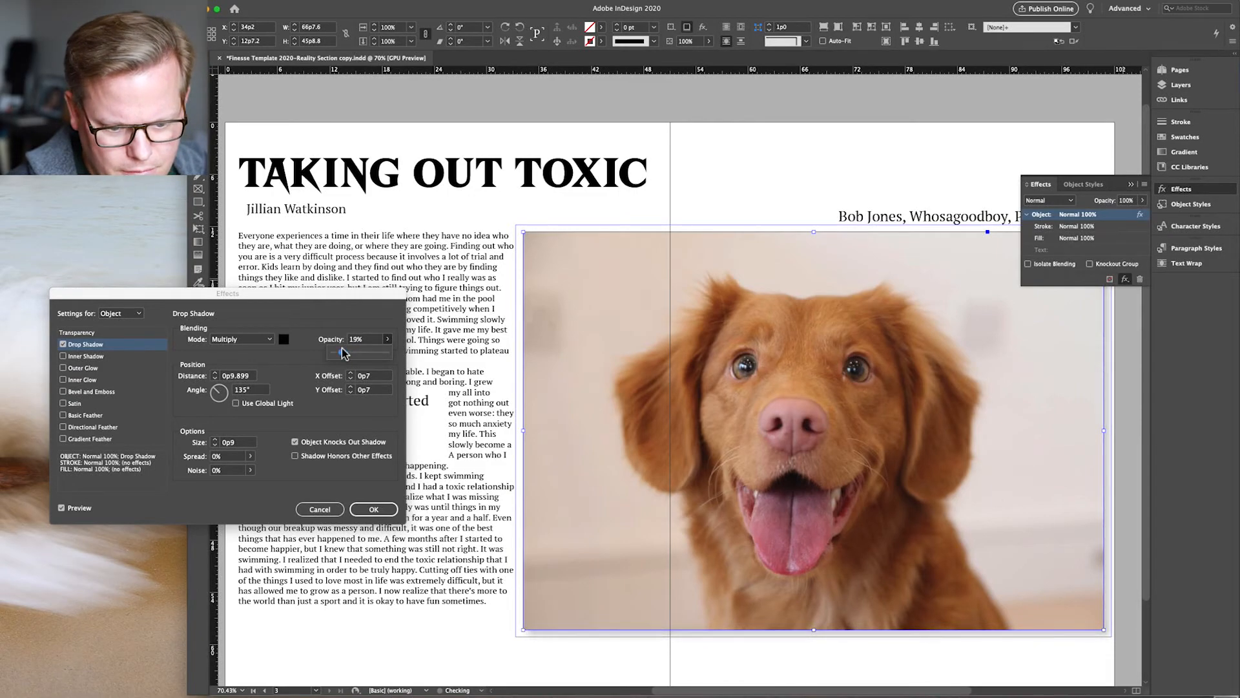
pyautogui.click(249, 456)
pyautogui.moveTo(198, 475); pyautogui.dragTo(221, 476)
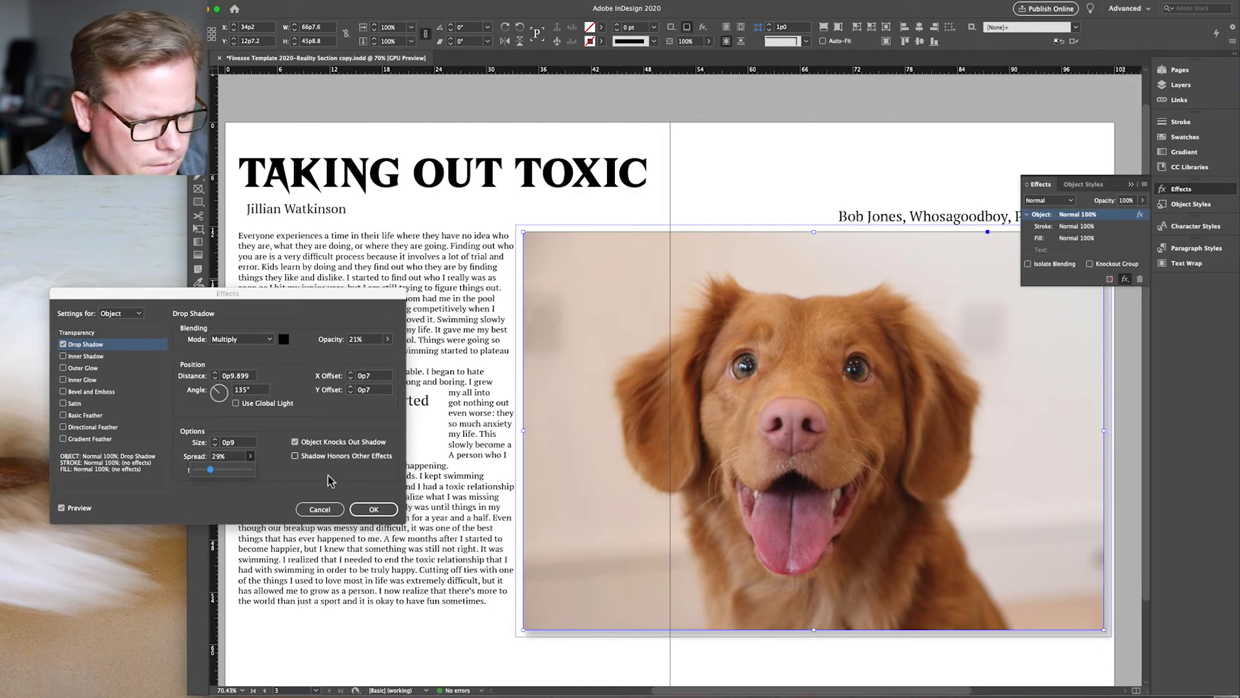
pyautogui.click(374, 509)
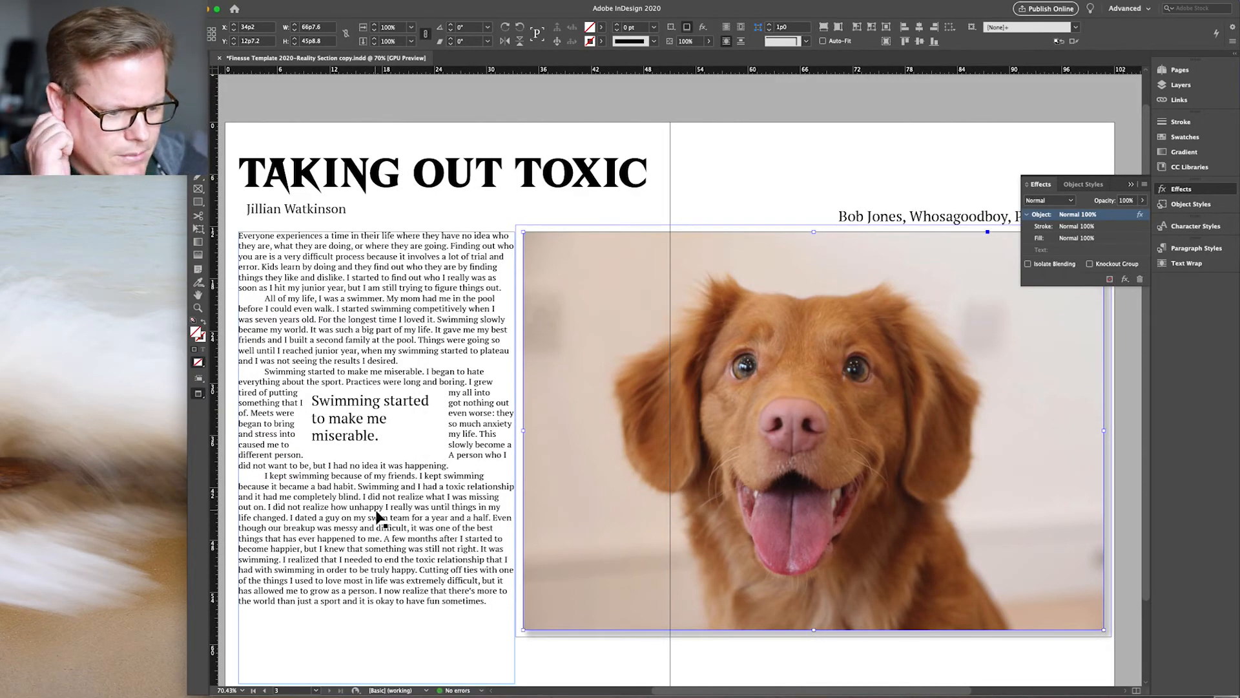
pyautogui.click(443, 665)
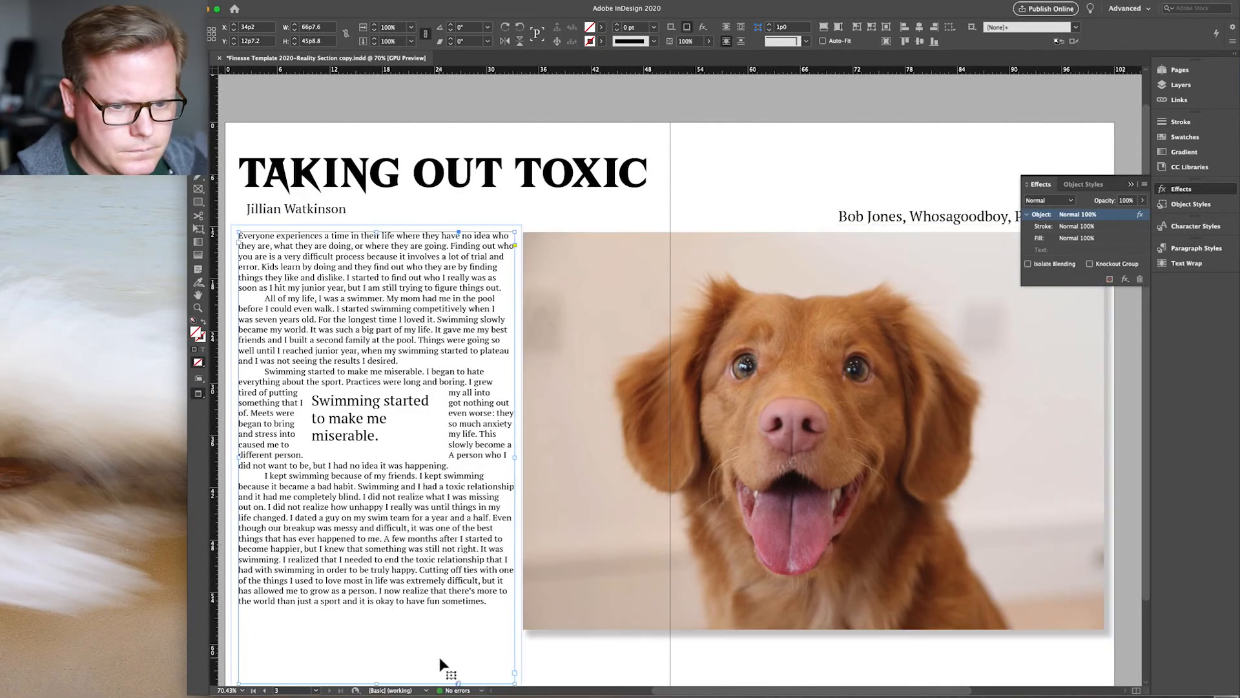
# Step: Give the dog photo a thin black stroke border and save the document
pyautogui.click(1132, 184)
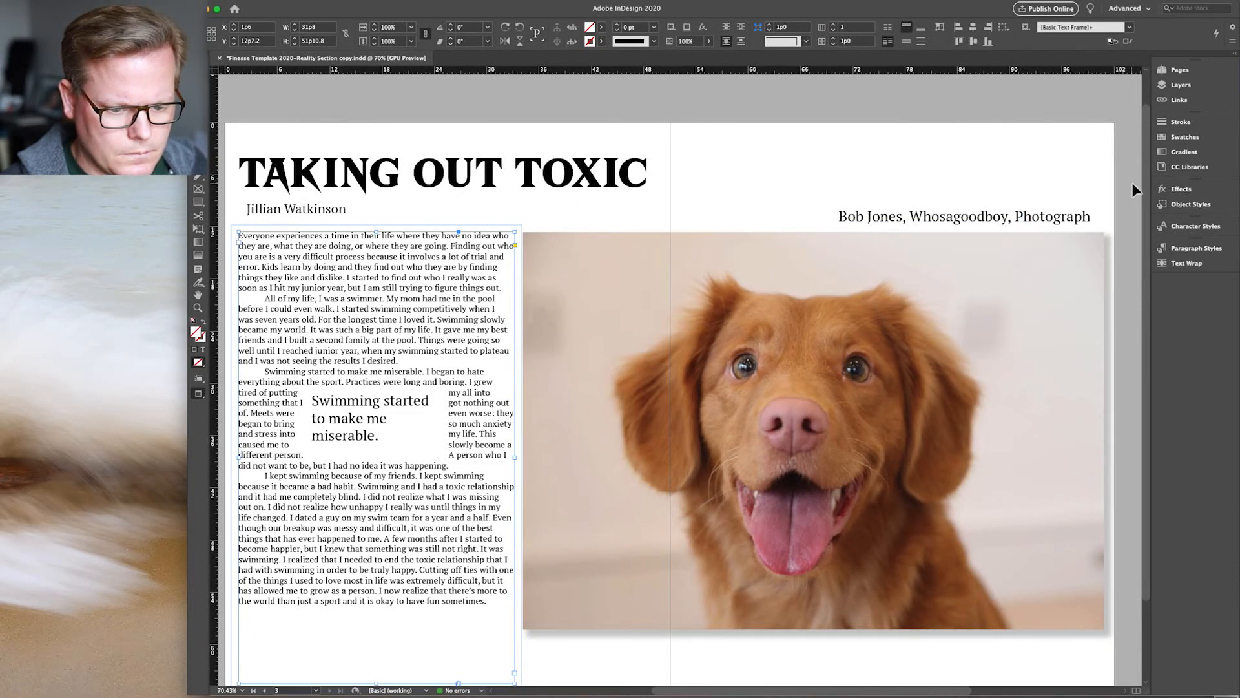
pyautogui.click(753, 321)
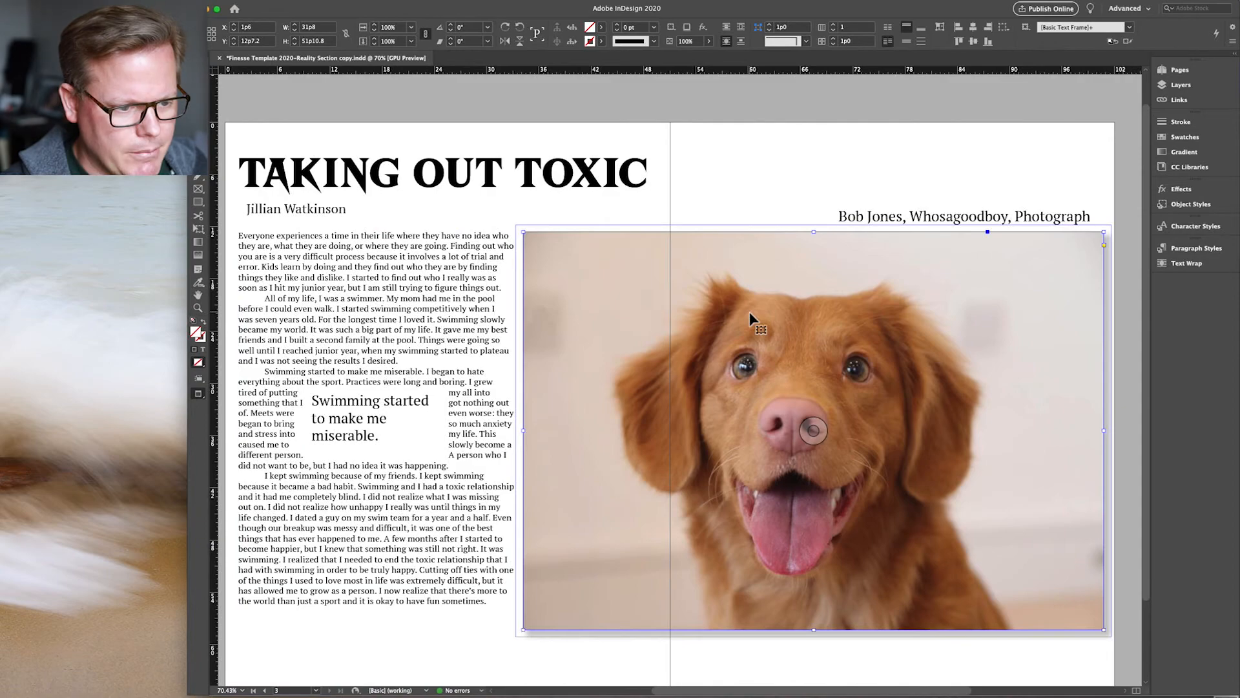
pyautogui.click(616, 27)
pyautogui.click(623, 194)
pyautogui.click(479, 381)
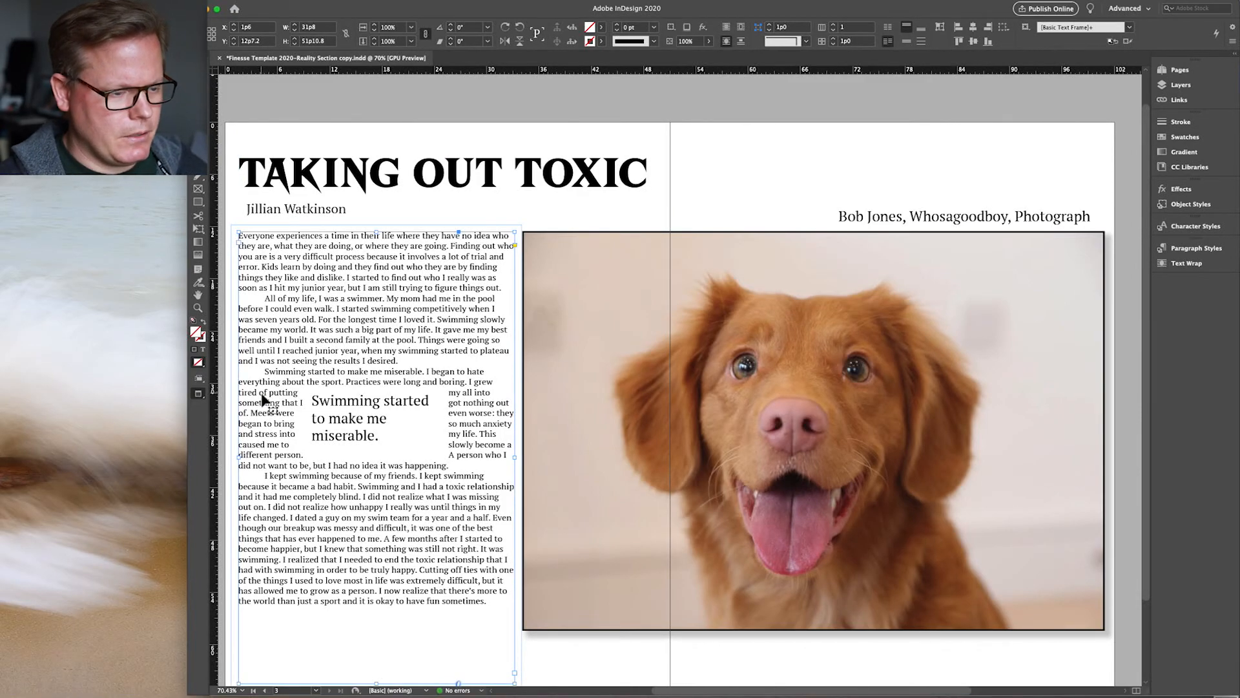
pyautogui.press('super+s')
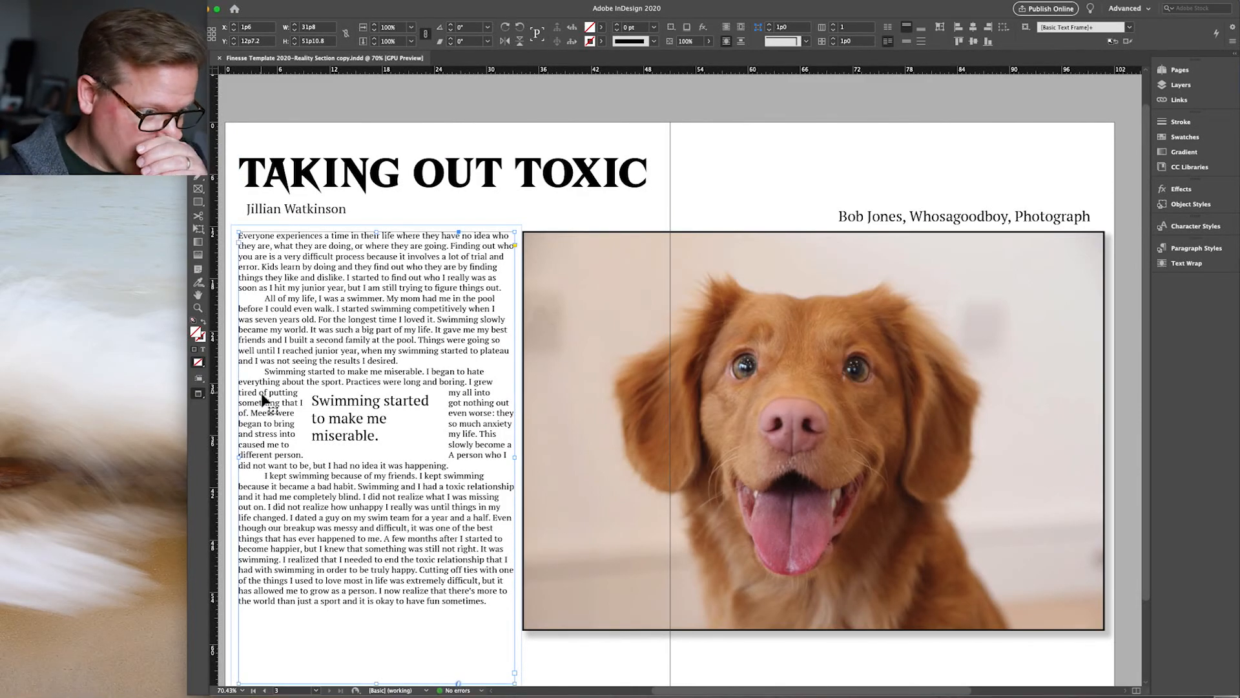